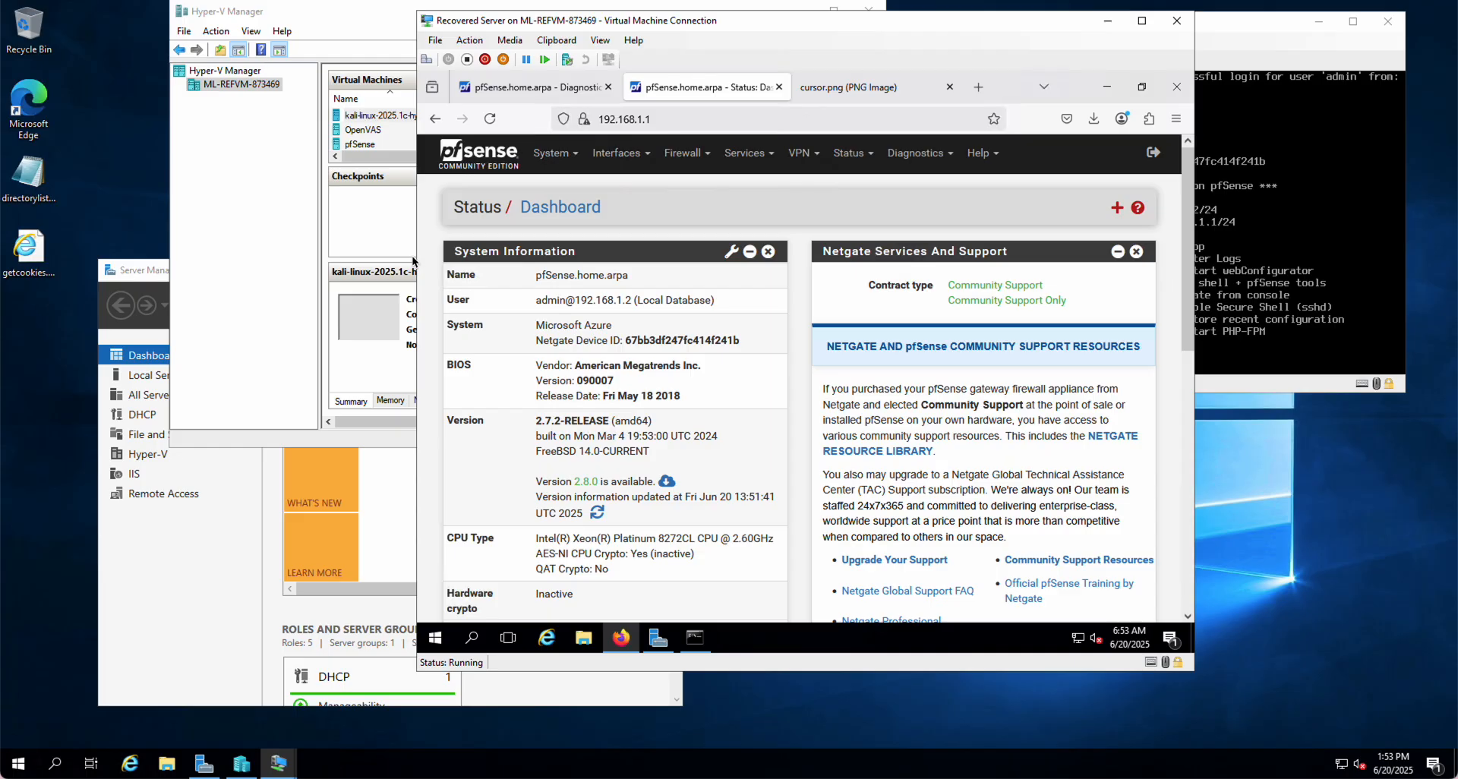
{"action": "left_click", "coordinate": [1252, 29]}
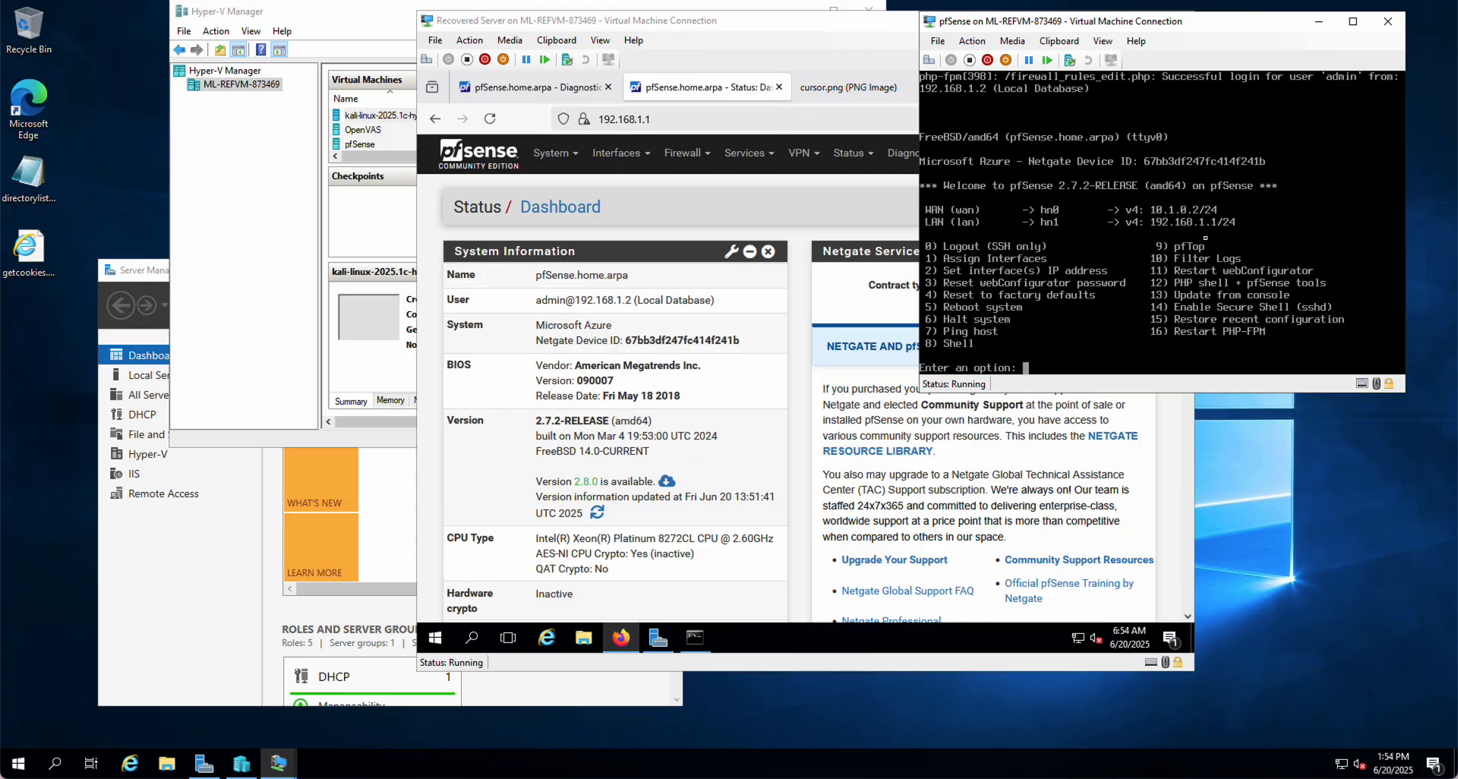
{"action": "left_click", "coordinate": [726, 204]}
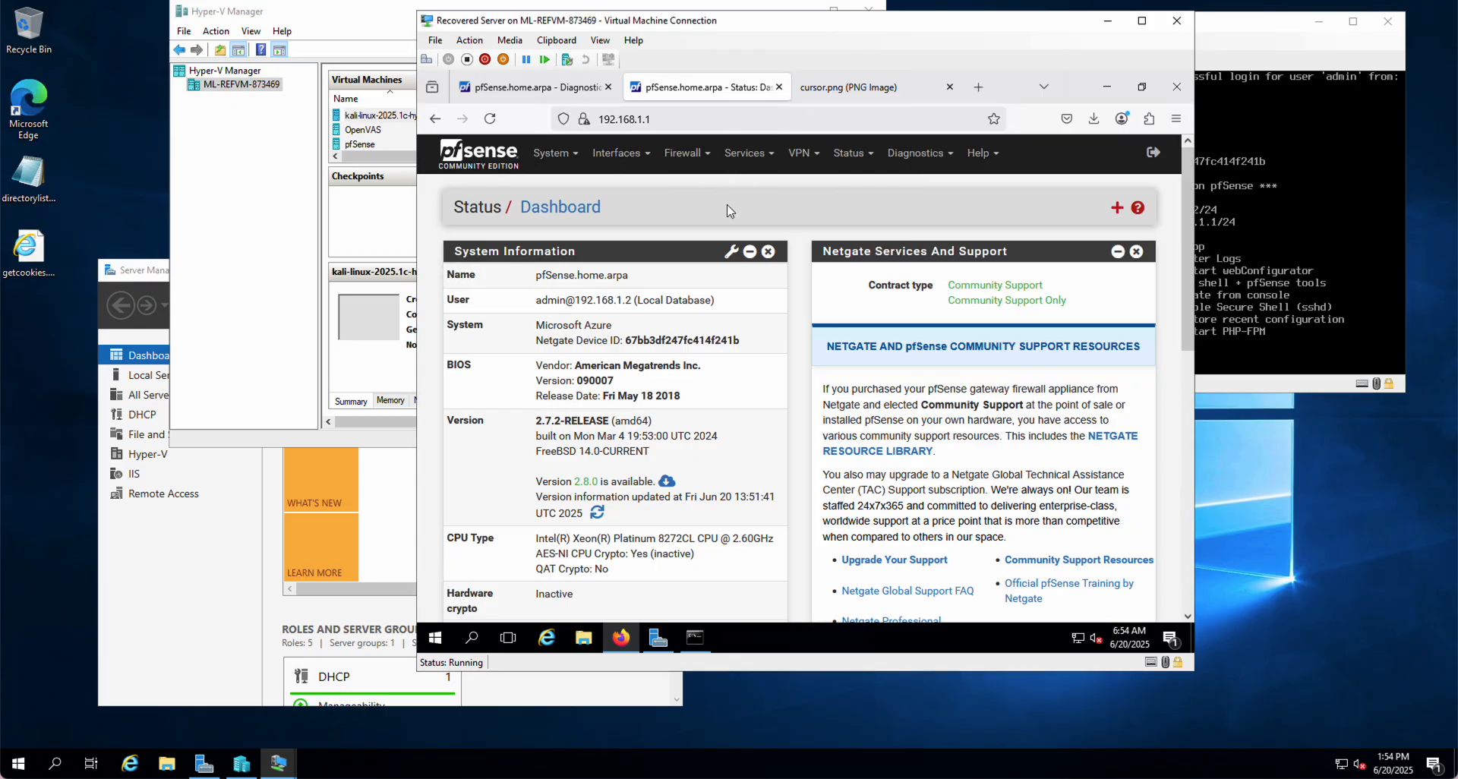
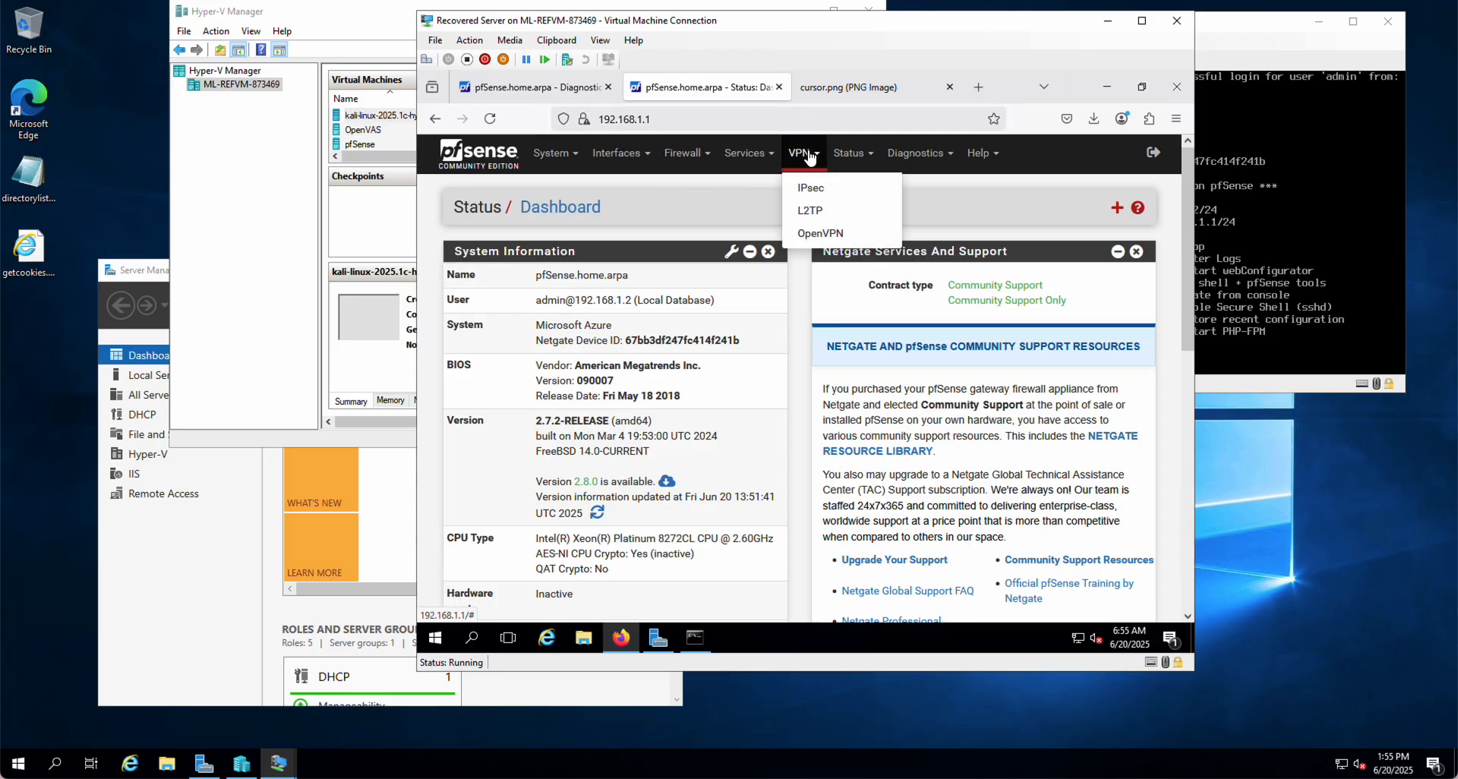
Launch the OpenVPN Remote Access Server Setup wizard from the VPN > OpenVPN Wizards tab
{"action": "left_click", "coordinate": [820, 234]}
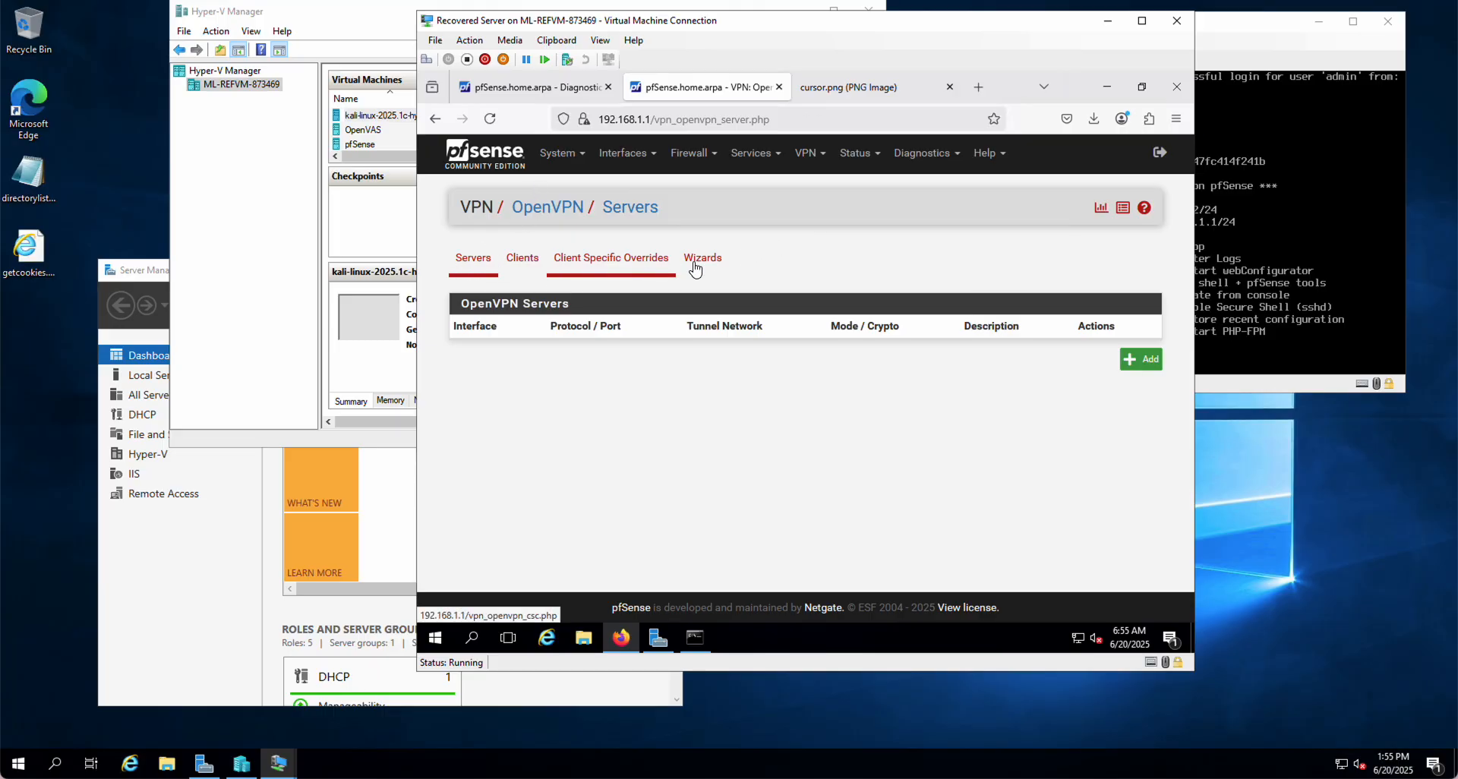
{"action": "left_click", "coordinate": [807, 155]}
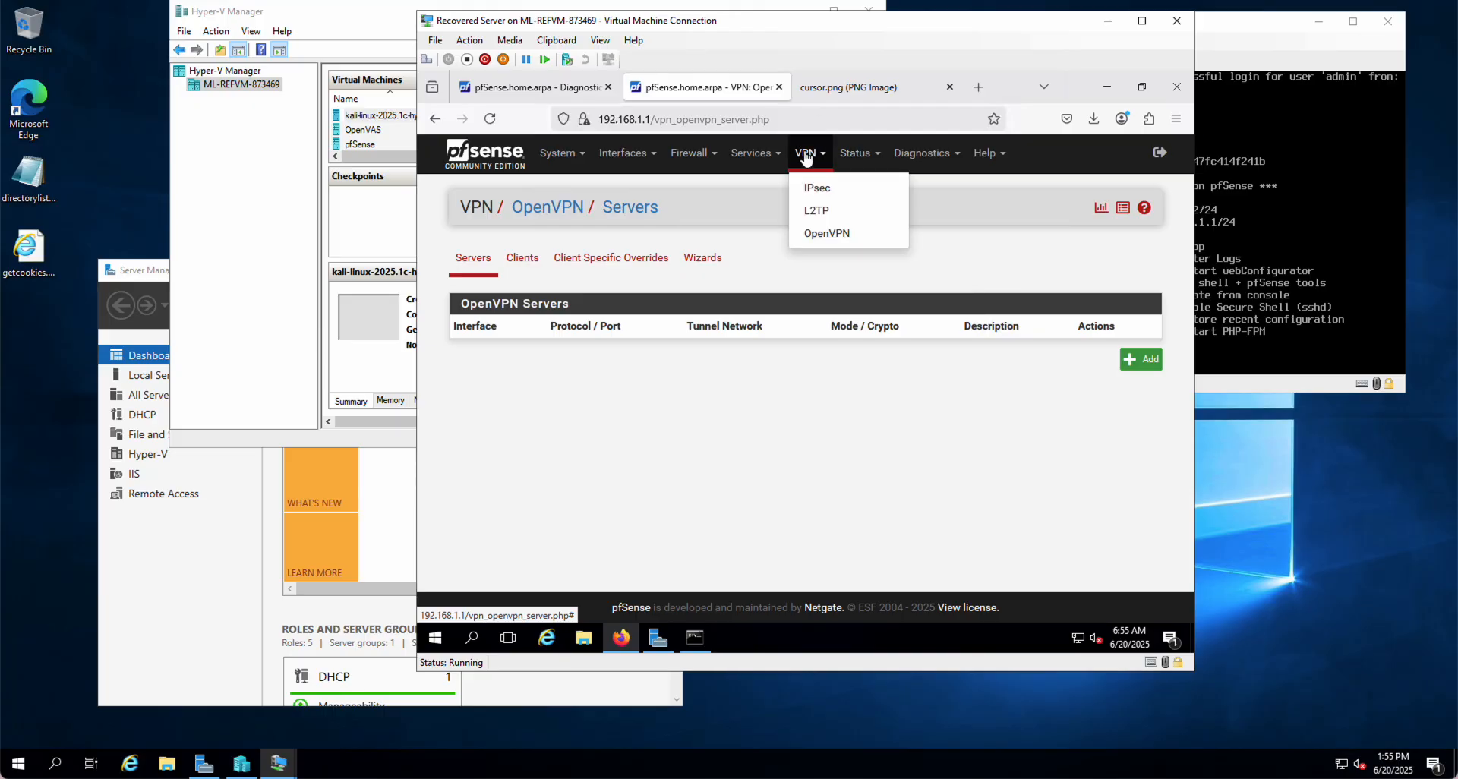
{"action": "left_click", "coordinate": [766, 275]}
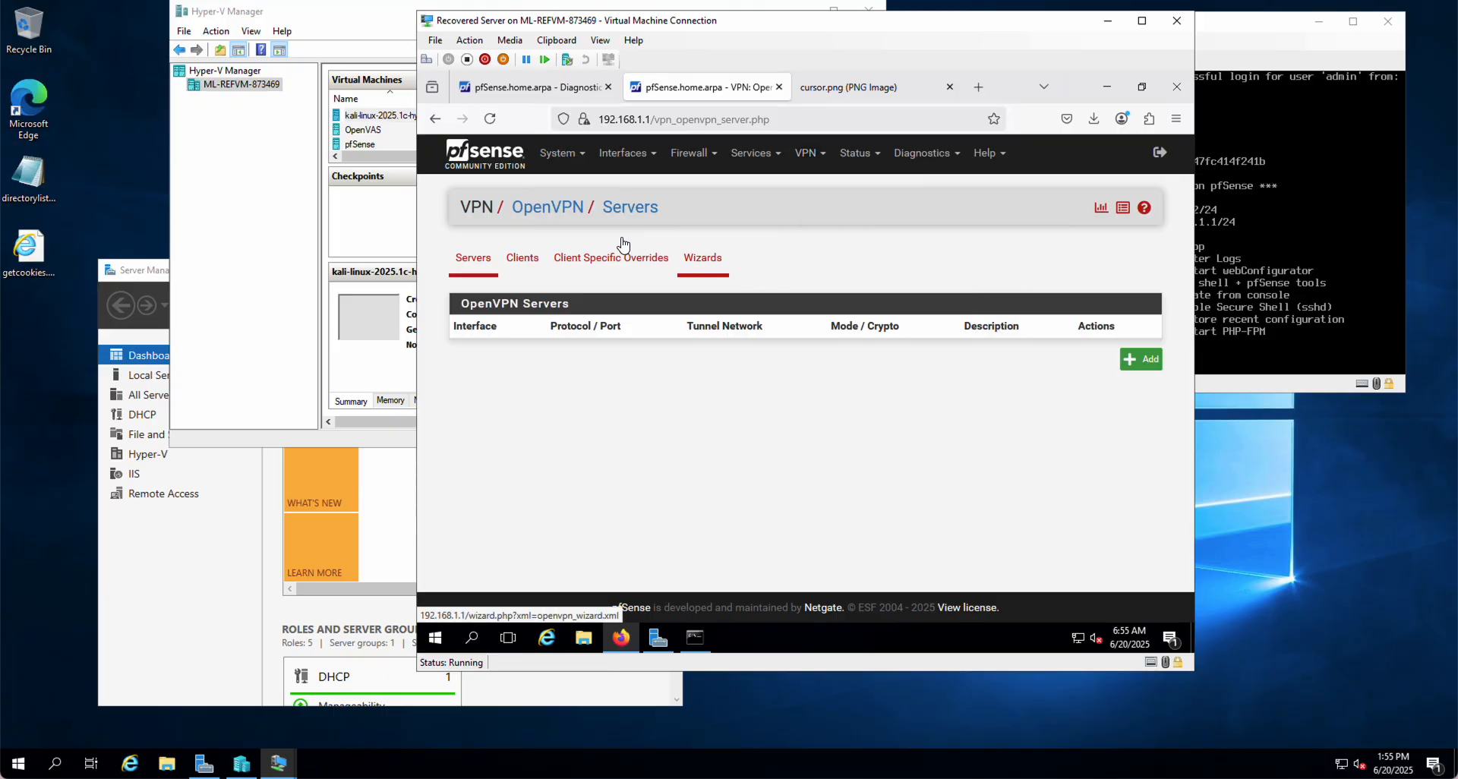
{"action": "left_click", "coordinate": [699, 264]}
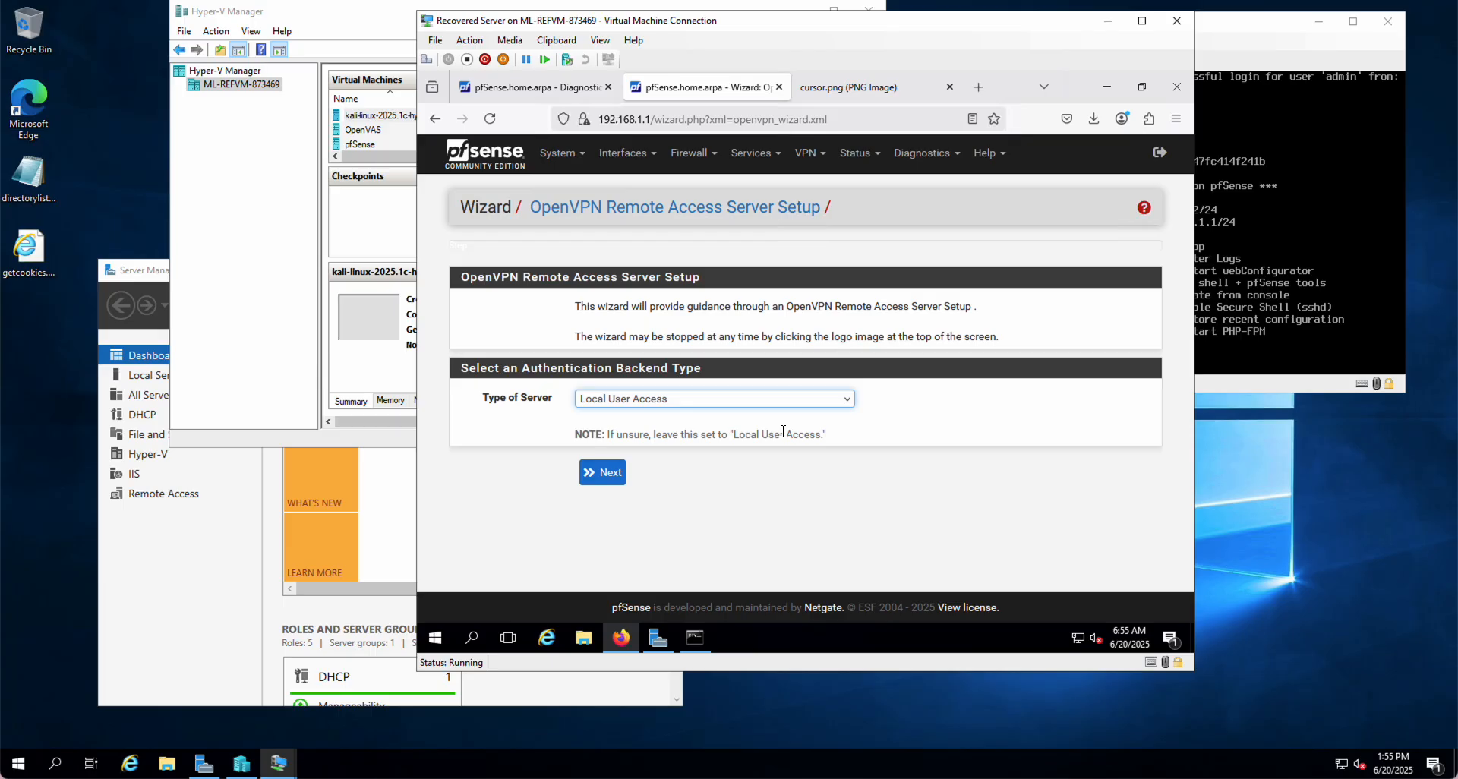
Keep Local User Access as the authentication backend and go on to Add Certificate Authority
{"action": "left_click", "coordinate": [604, 402]}
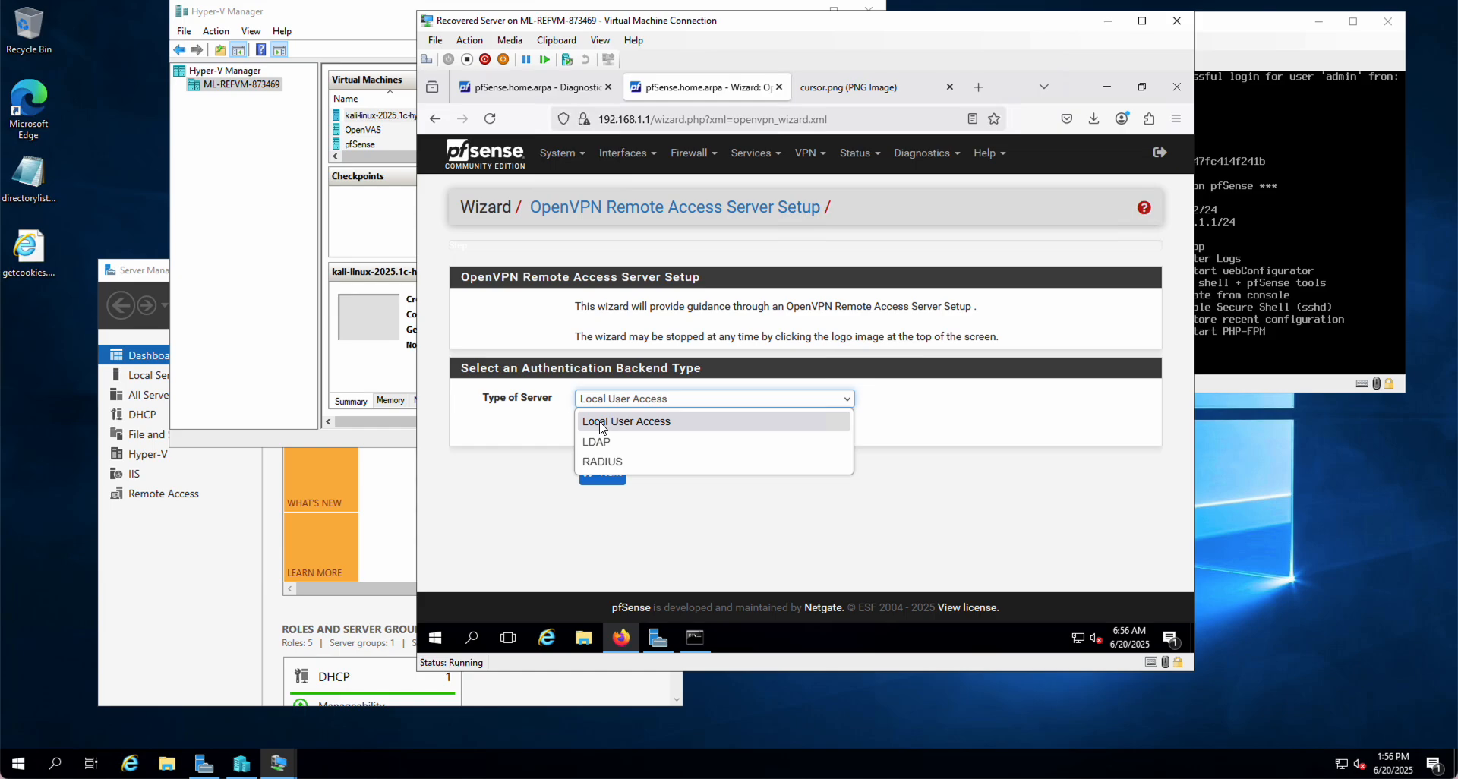
{"action": "left_click", "coordinate": [602, 423]}
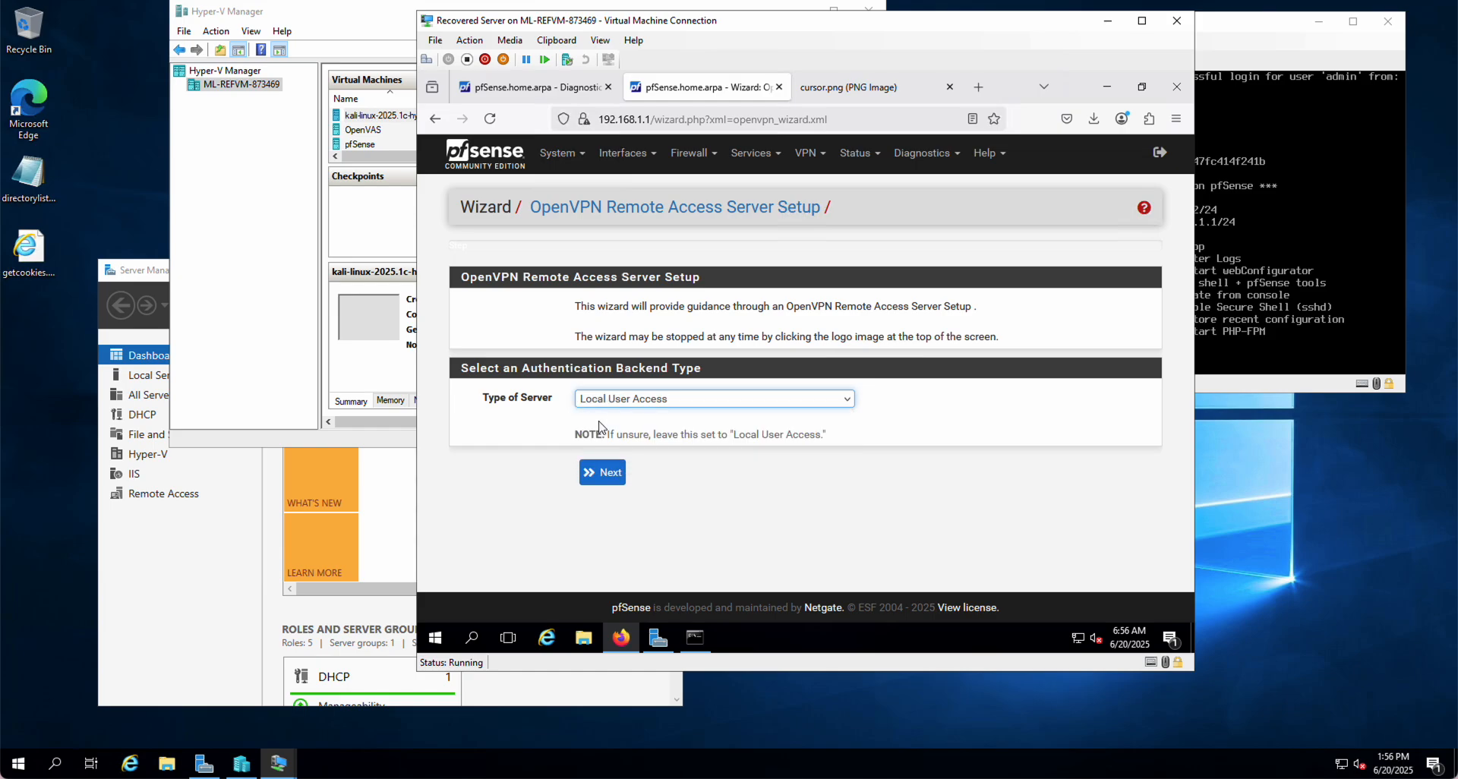
{"action": "left_click", "coordinate": [600, 474]}
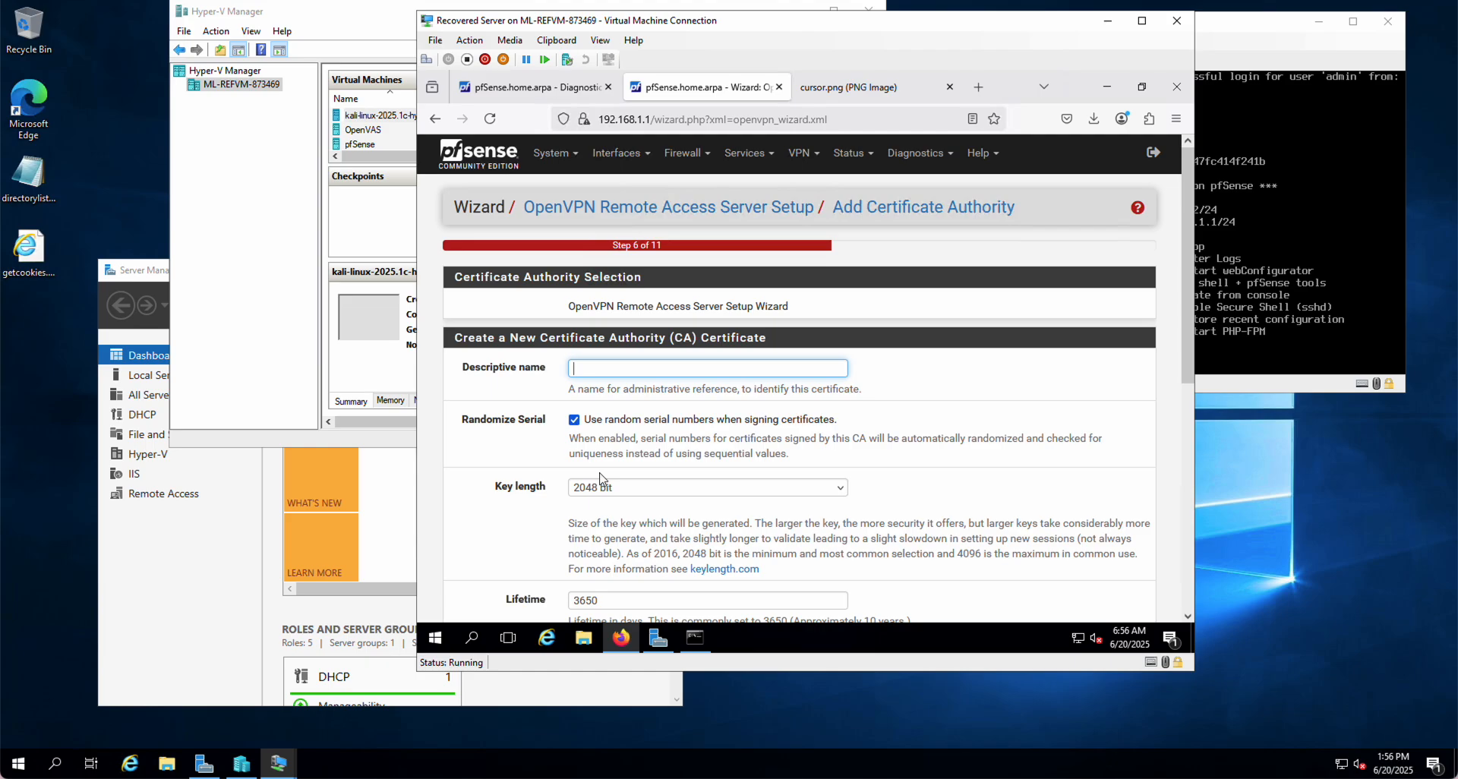
Create a CA named 'OpenVN Local User Acces CA' with a 2048-bit key and 3650-day lifetime
{"action": "type", "text": "OpenV"}
{"action": "type", "text": "N Local User Acces CA"}
{"action": "scroll", "coordinate": [756, 497], "scroll_direction": "down", "scroll_amount": 4}
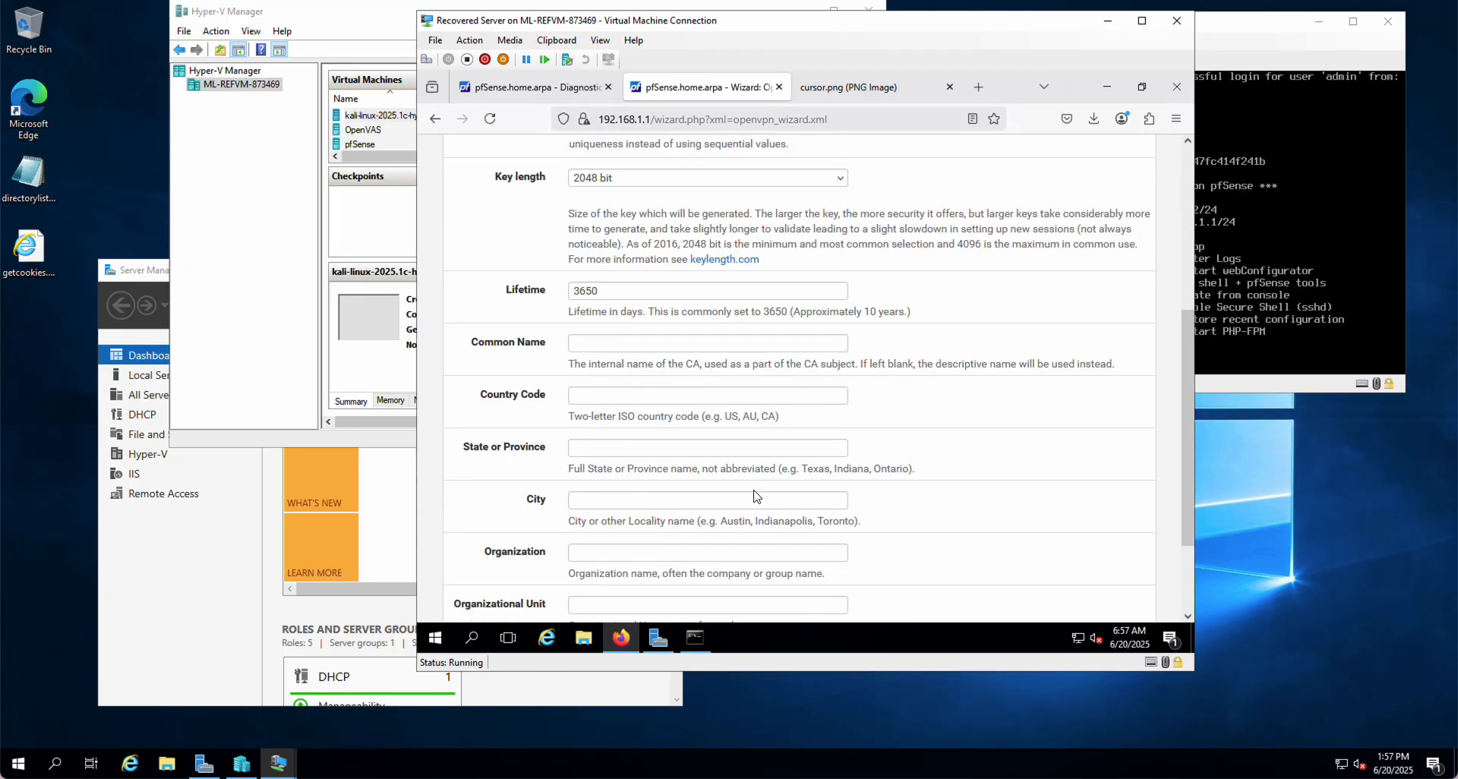
{"action": "scroll", "coordinate": [761, 438], "scroll_direction": "up", "scroll_amount": 1}
{"action": "scroll", "coordinate": [761, 438], "scroll_direction": "down", "scroll_amount": 1}
{"action": "scroll", "coordinate": [611, 516], "scroll_direction": "down", "scroll_amount": 2}
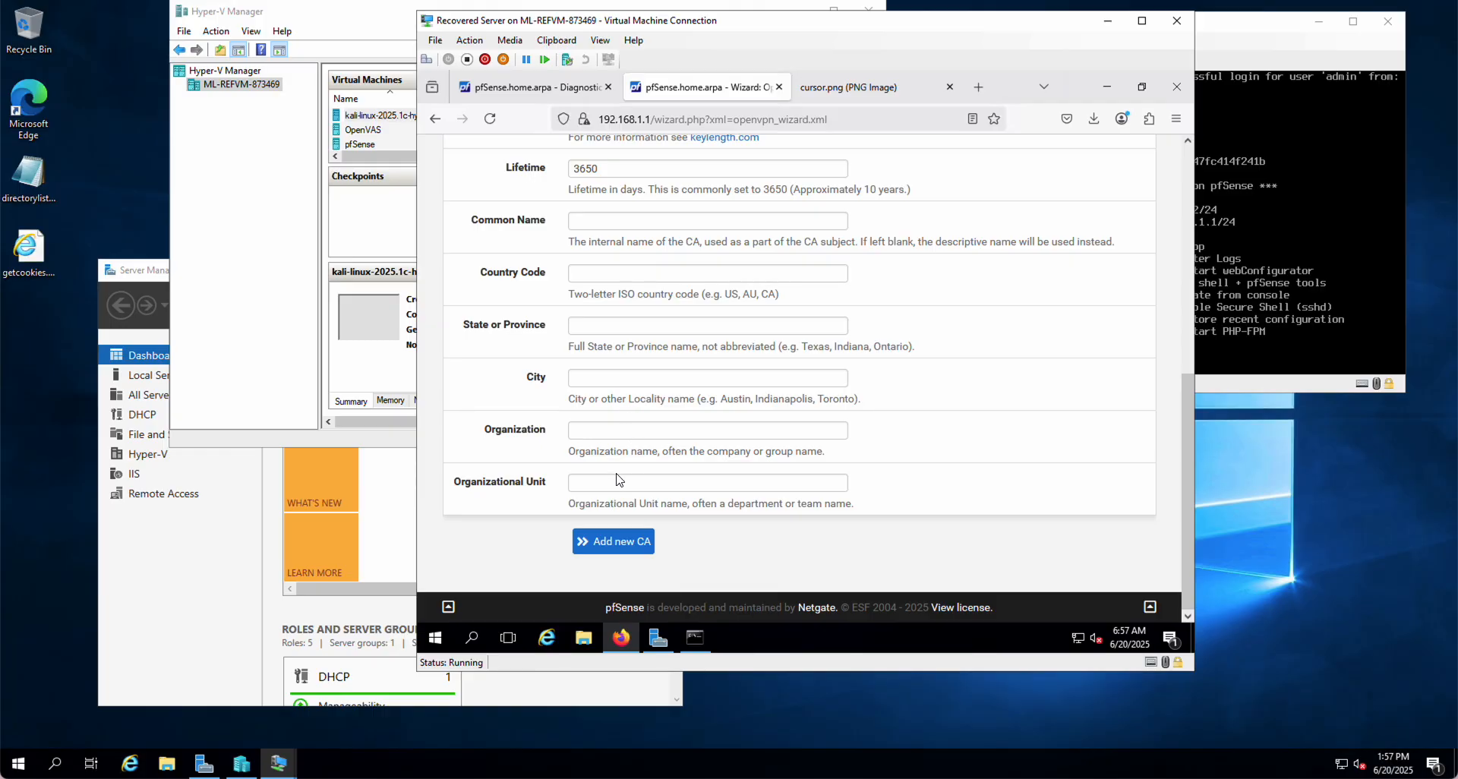
{"action": "left_click", "coordinate": [619, 542]}
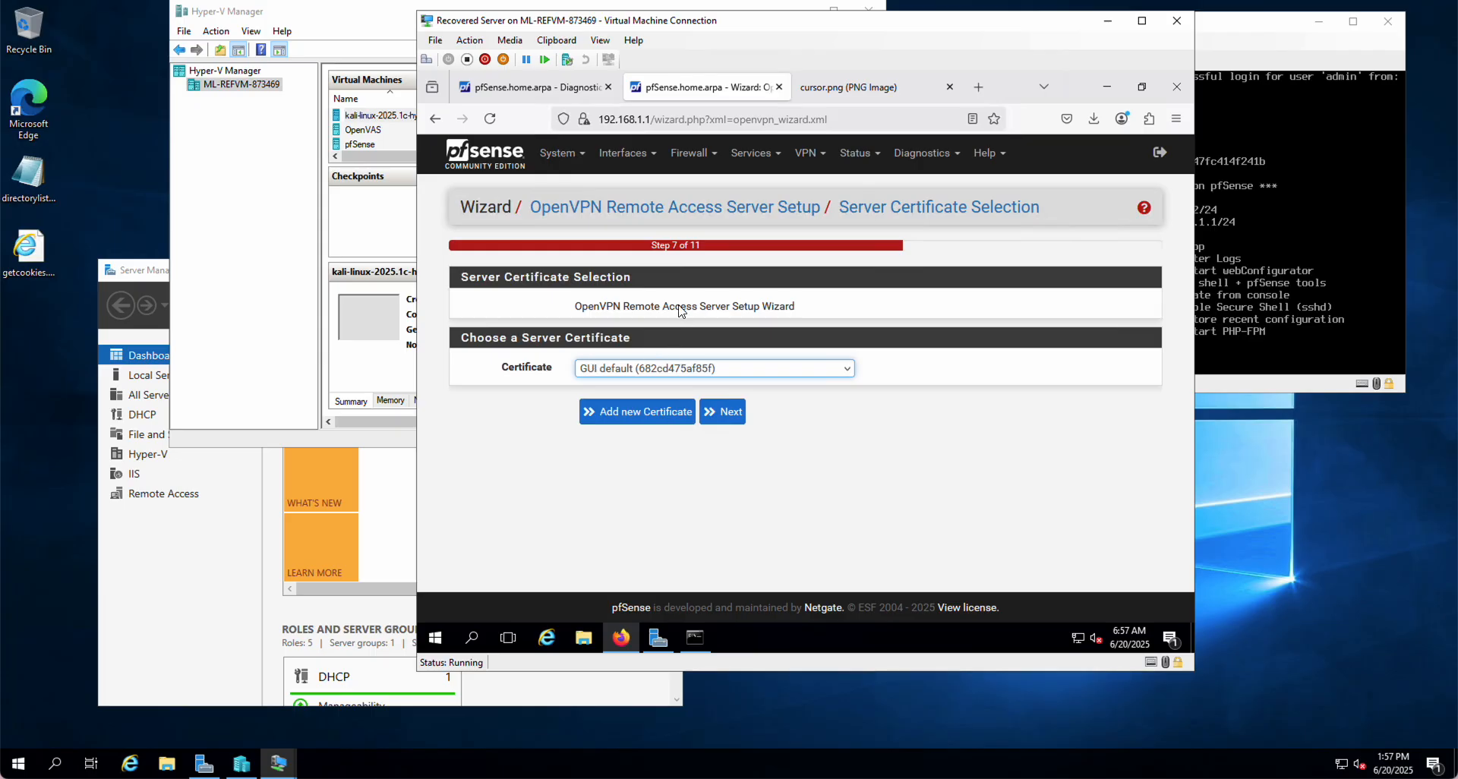
Add a new server certificate with descriptive name 'vpn.CIS3880.com' and create it
{"action": "left_click", "coordinate": [688, 372]}
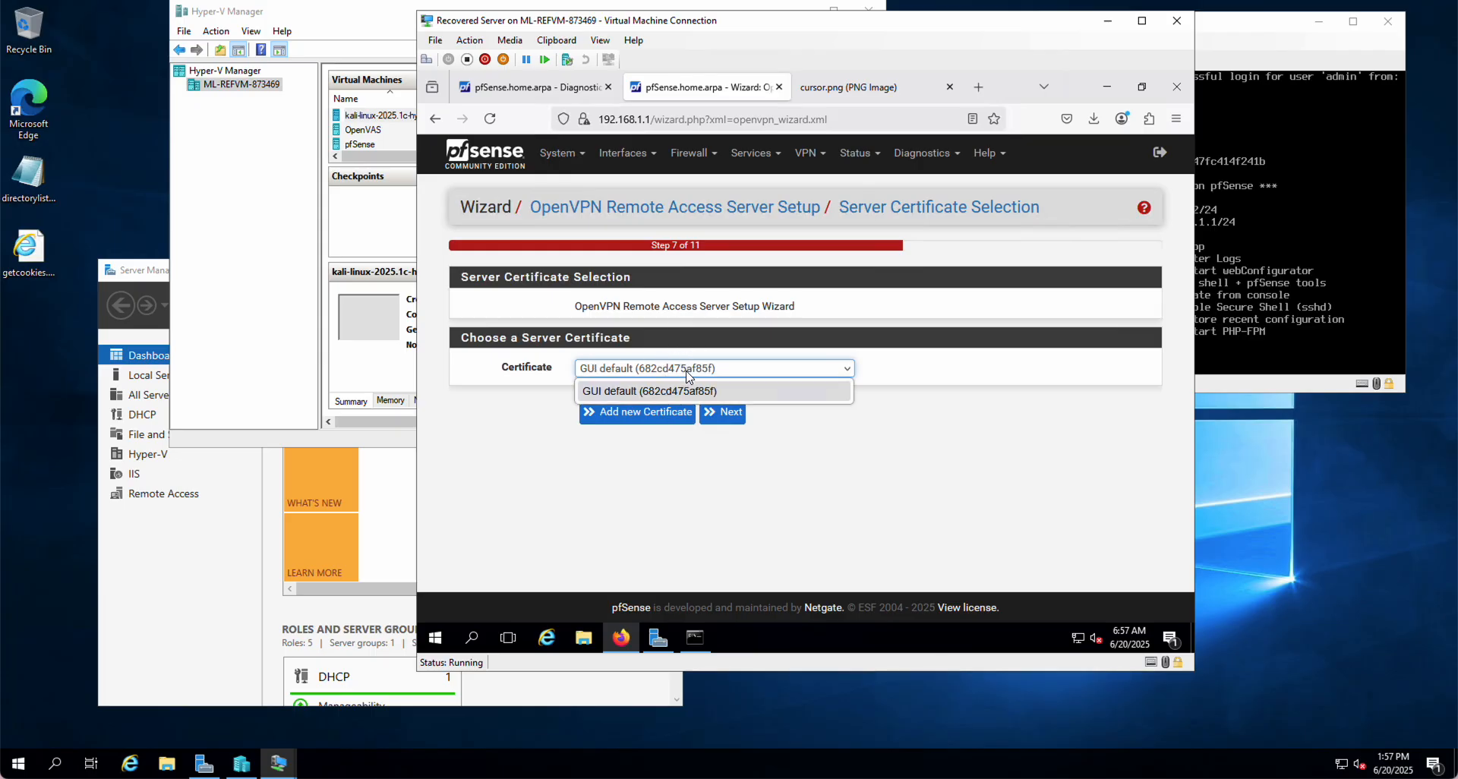
{"action": "left_click", "coordinate": [658, 394]}
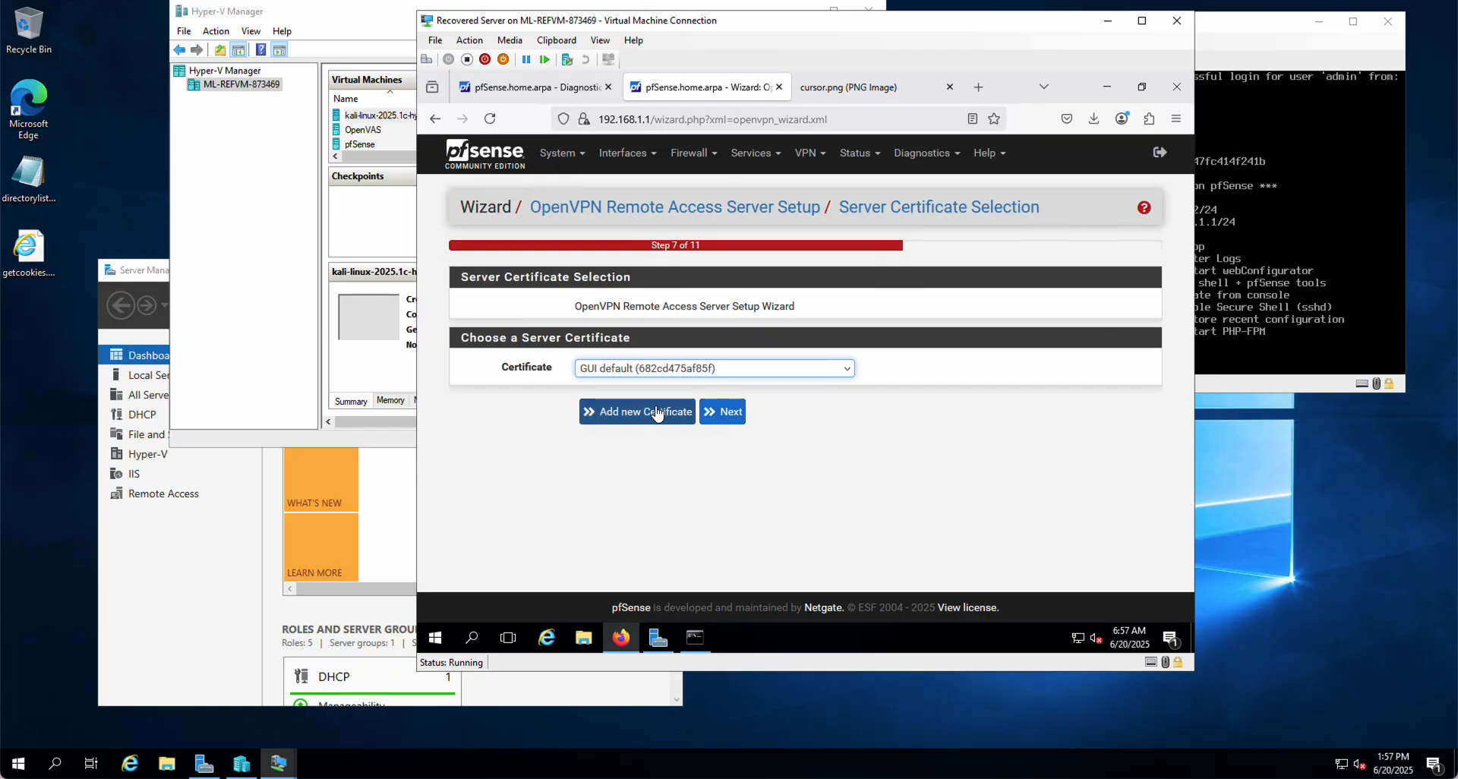
{"action": "left_click", "coordinate": [625, 412]}
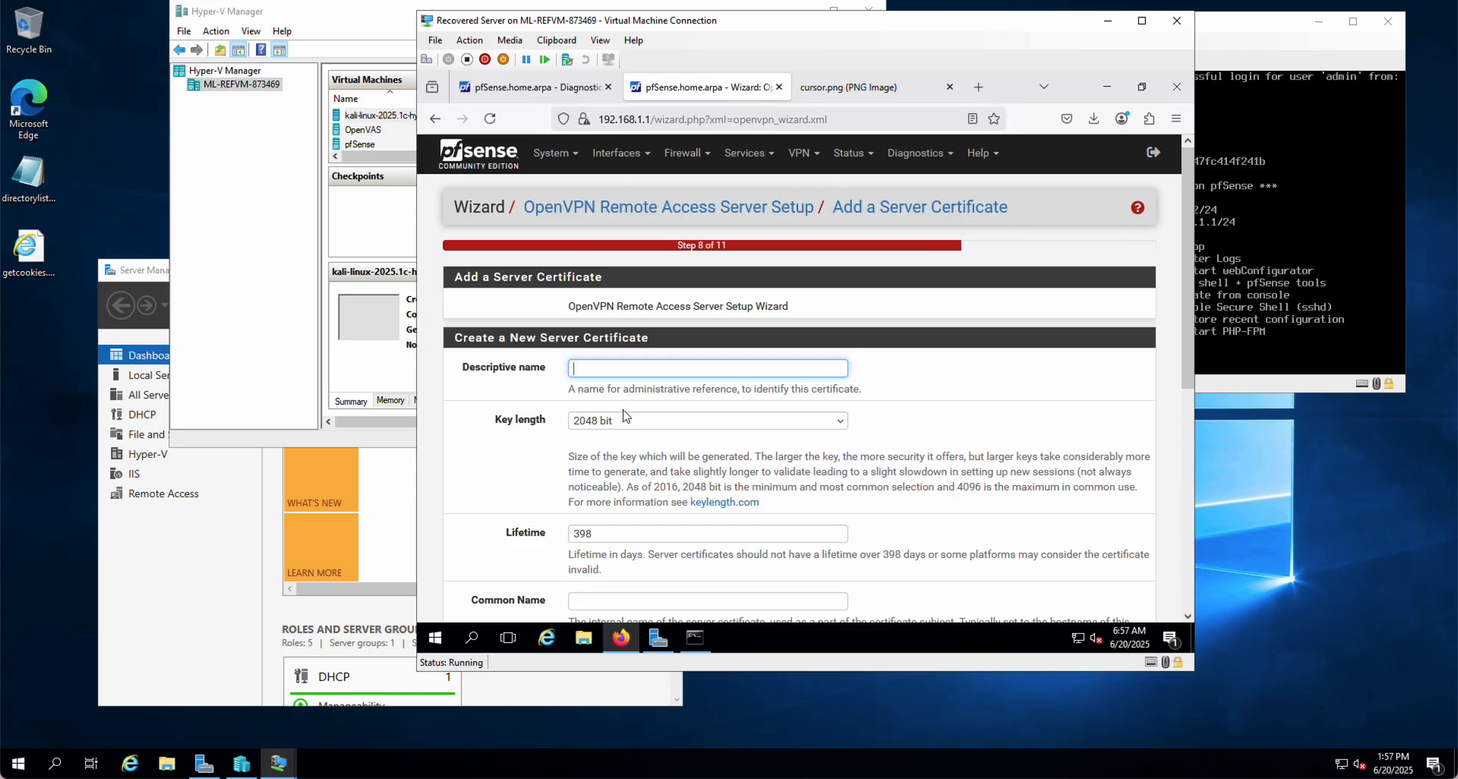
{"action": "type", "text": "vpn.cis3880.com"}
{"action": "left_click_drag", "start_coordinate": [607, 368], "coordinate": [593, 369]}
{"action": "type", "text": "CIS"}
{"action": "scroll", "coordinate": [661, 529], "scroll_direction": "down", "scroll_amount": 2}
{"action": "scroll", "coordinate": [661, 529], "scroll_direction": "down", "scroll_amount": 2}
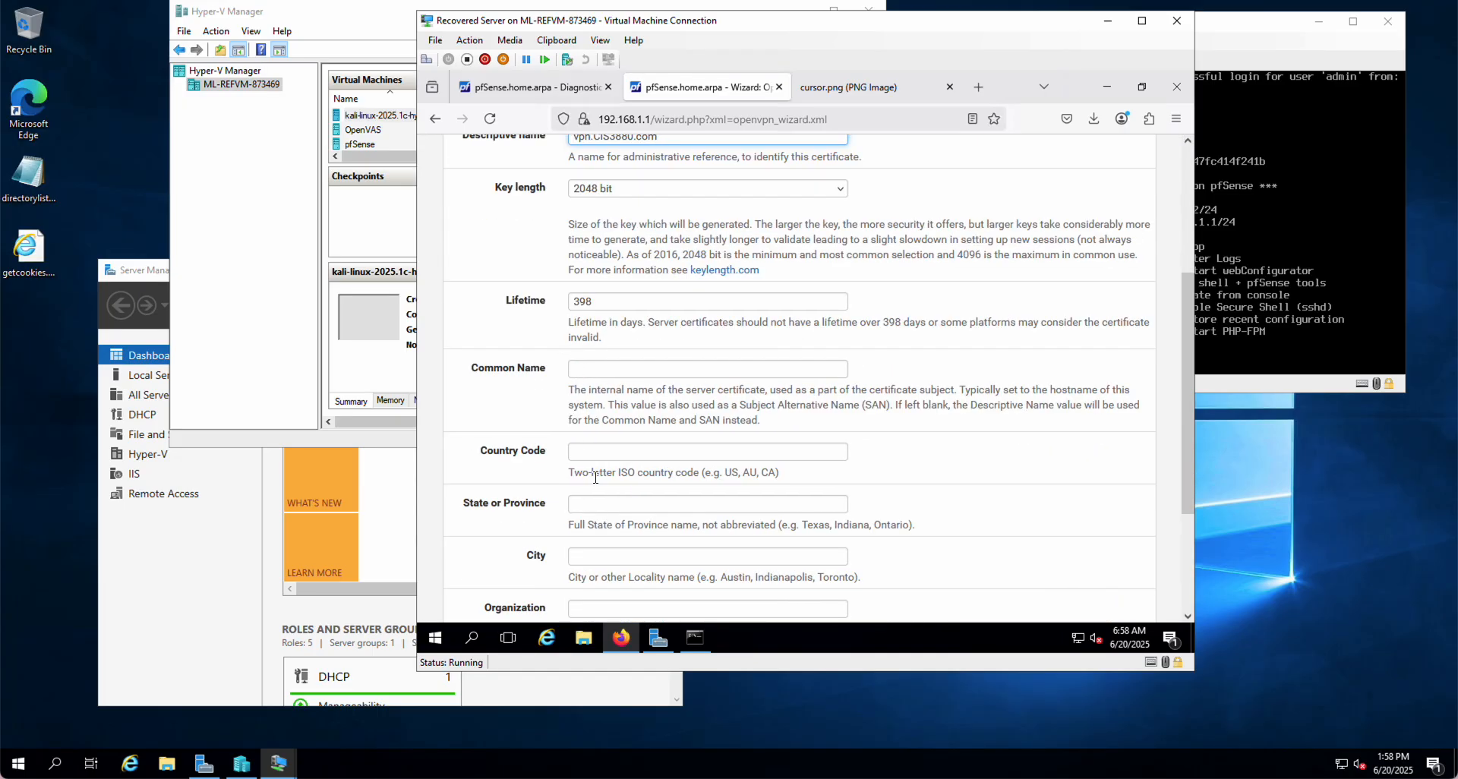
{"action": "scroll", "coordinate": [595, 477], "scroll_direction": "down", "scroll_amount": 1}
{"action": "scroll", "coordinate": [595, 477], "scroll_direction": "down", "scroll_amount": 1}
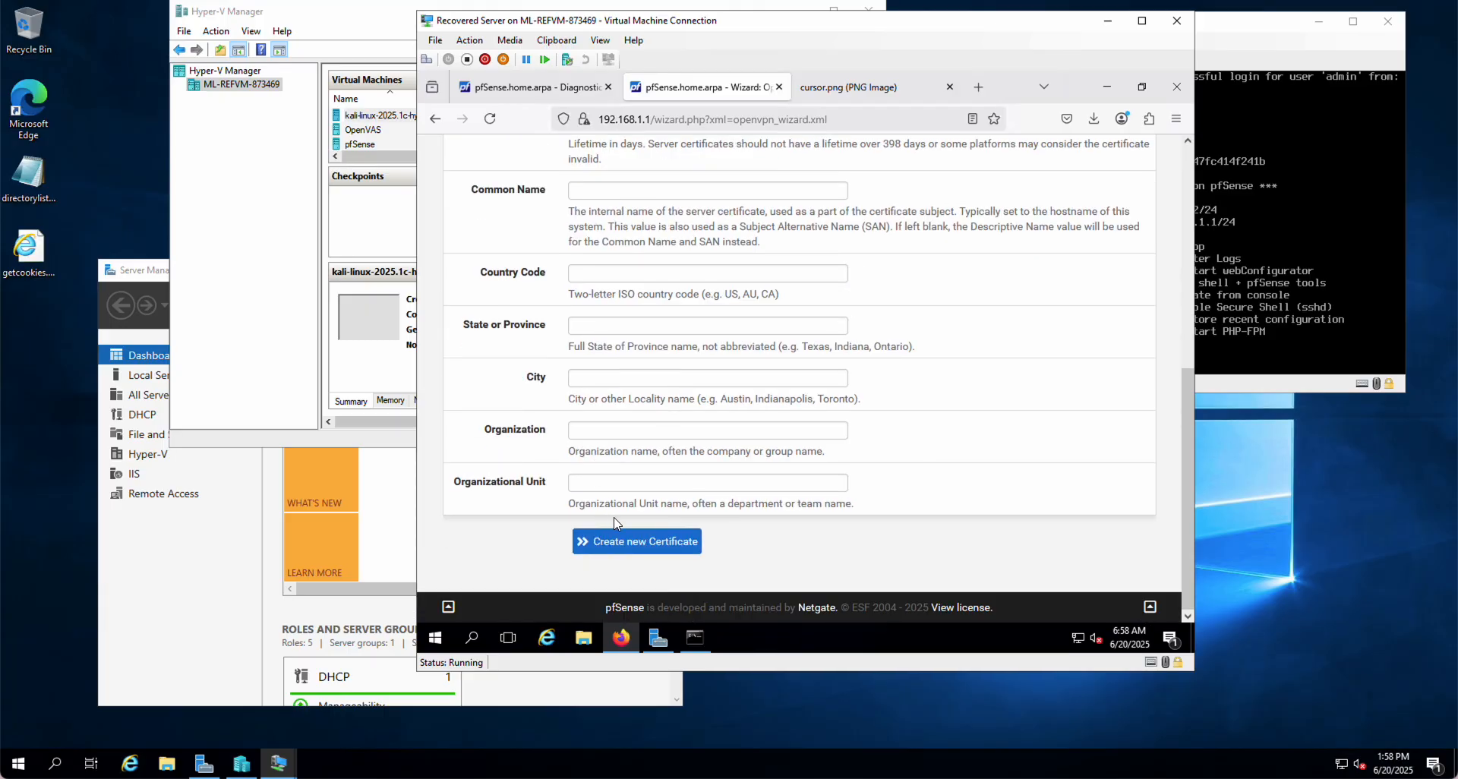
{"action": "left_click", "coordinate": [626, 546]}
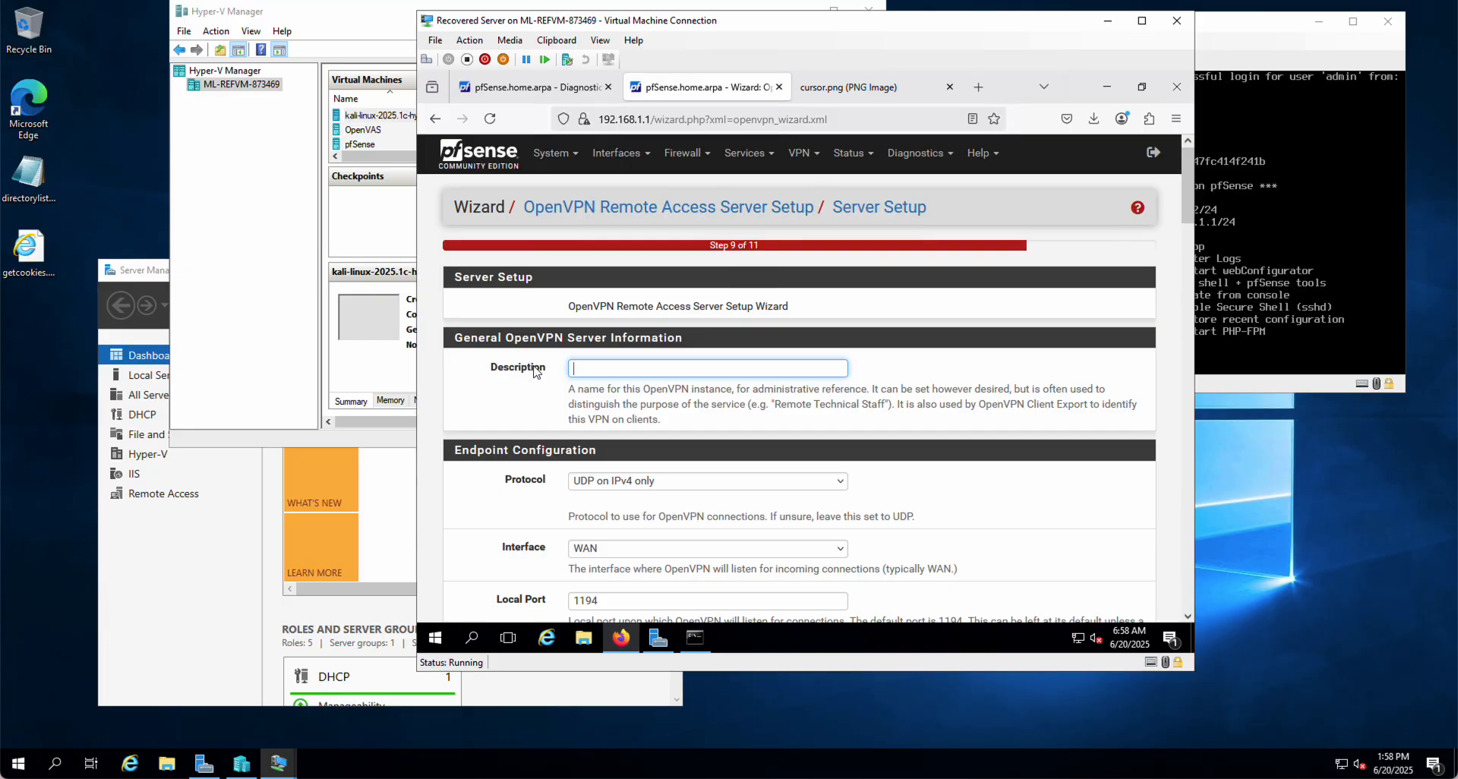
Enter 'Remote File Server Access' as the server description and review the UDP, WAN, port 1194 settings
{"action": "left_click", "coordinate": [617, 370]}
{"action": "type", "text": "Remote File Server Access"}
{"action": "scroll", "coordinate": [508, 461], "scroll_direction": "down", "scroll_amount": 2}
{"action": "scroll", "coordinate": [509, 461], "scroll_direction": "down", "scroll_amount": 2}
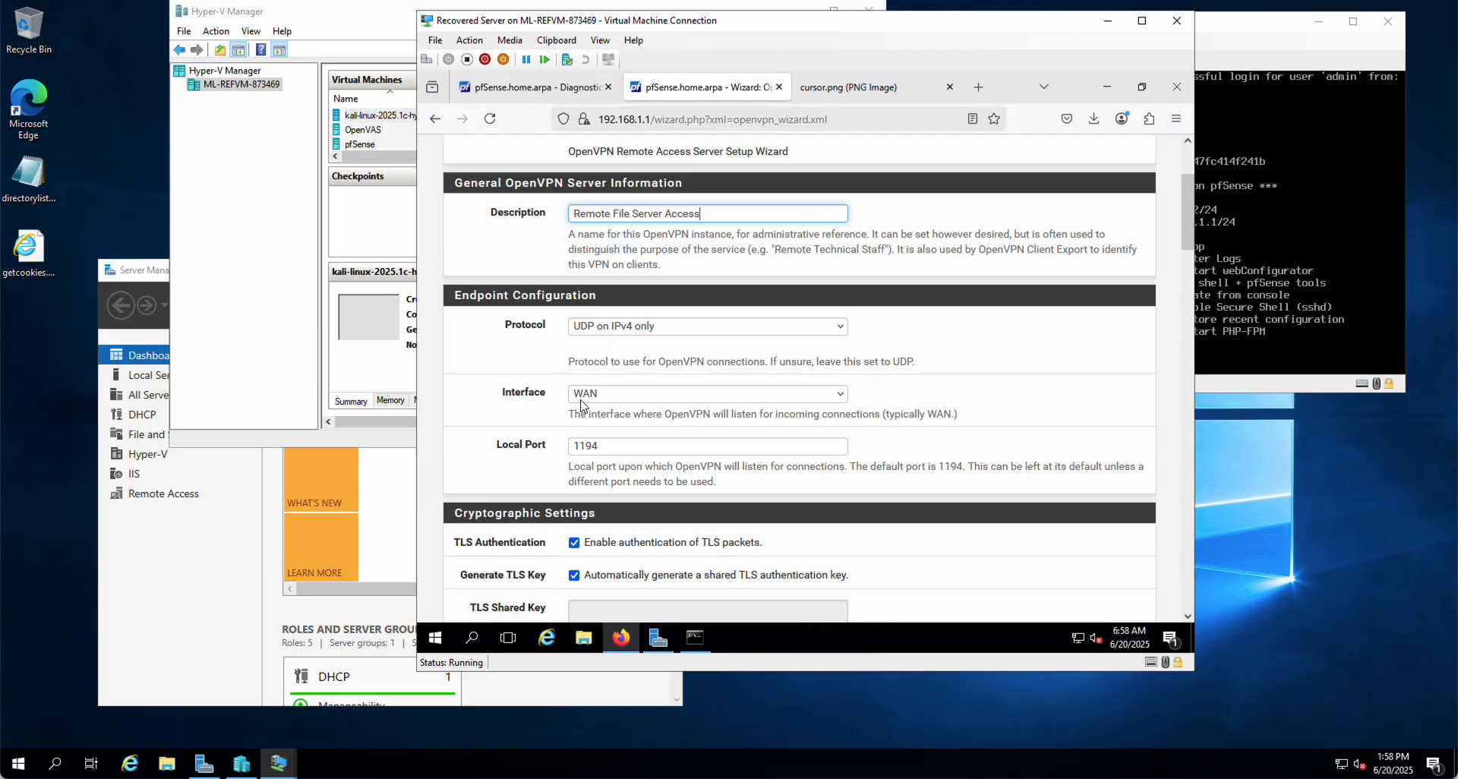
{"action": "scroll", "coordinate": [553, 446], "scroll_direction": "down", "scroll_amount": 4}
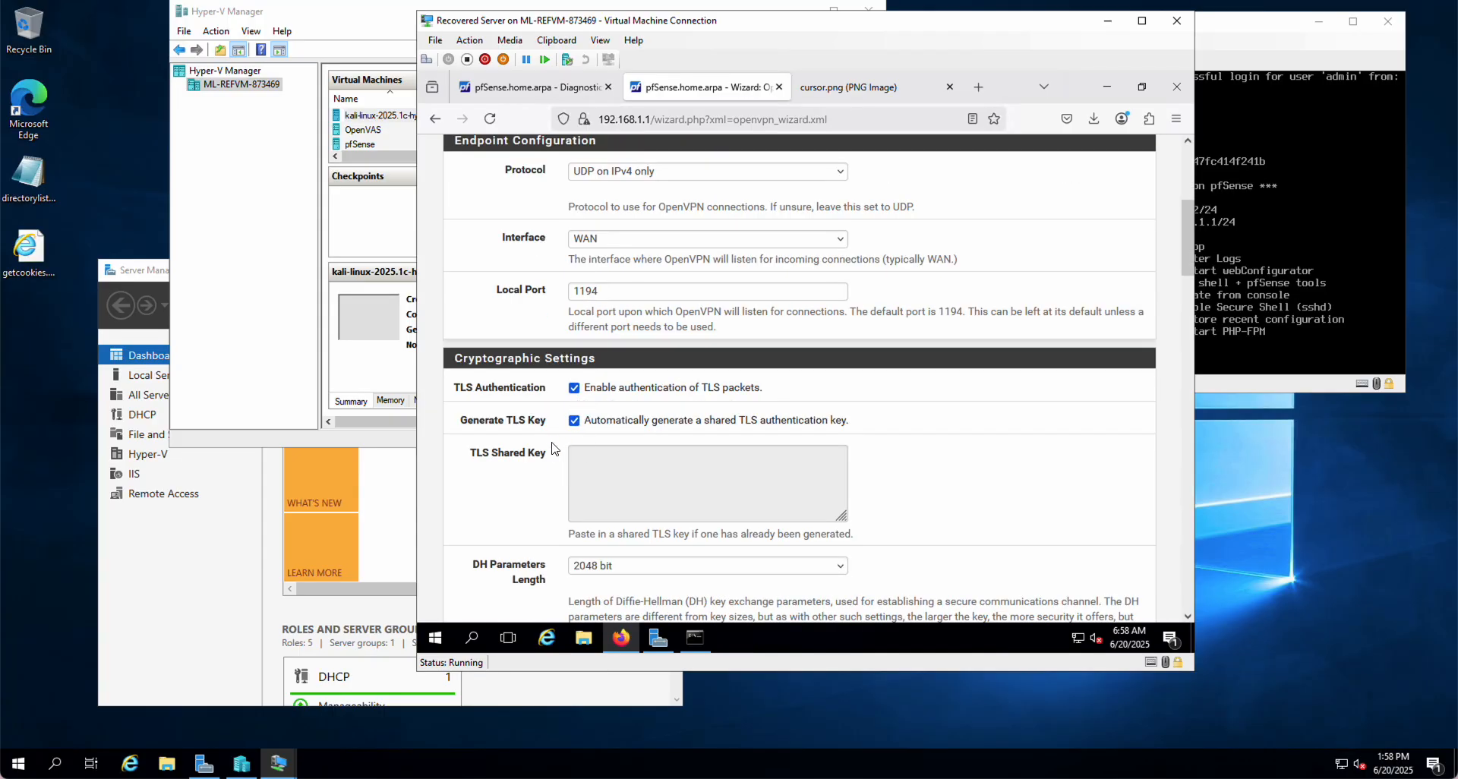
{"action": "scroll", "coordinate": [554, 448], "scroll_direction": "down", "scroll_amount": 2}
{"action": "scroll", "coordinate": [554, 448], "scroll_direction": "down", "scroll_amount": 10}
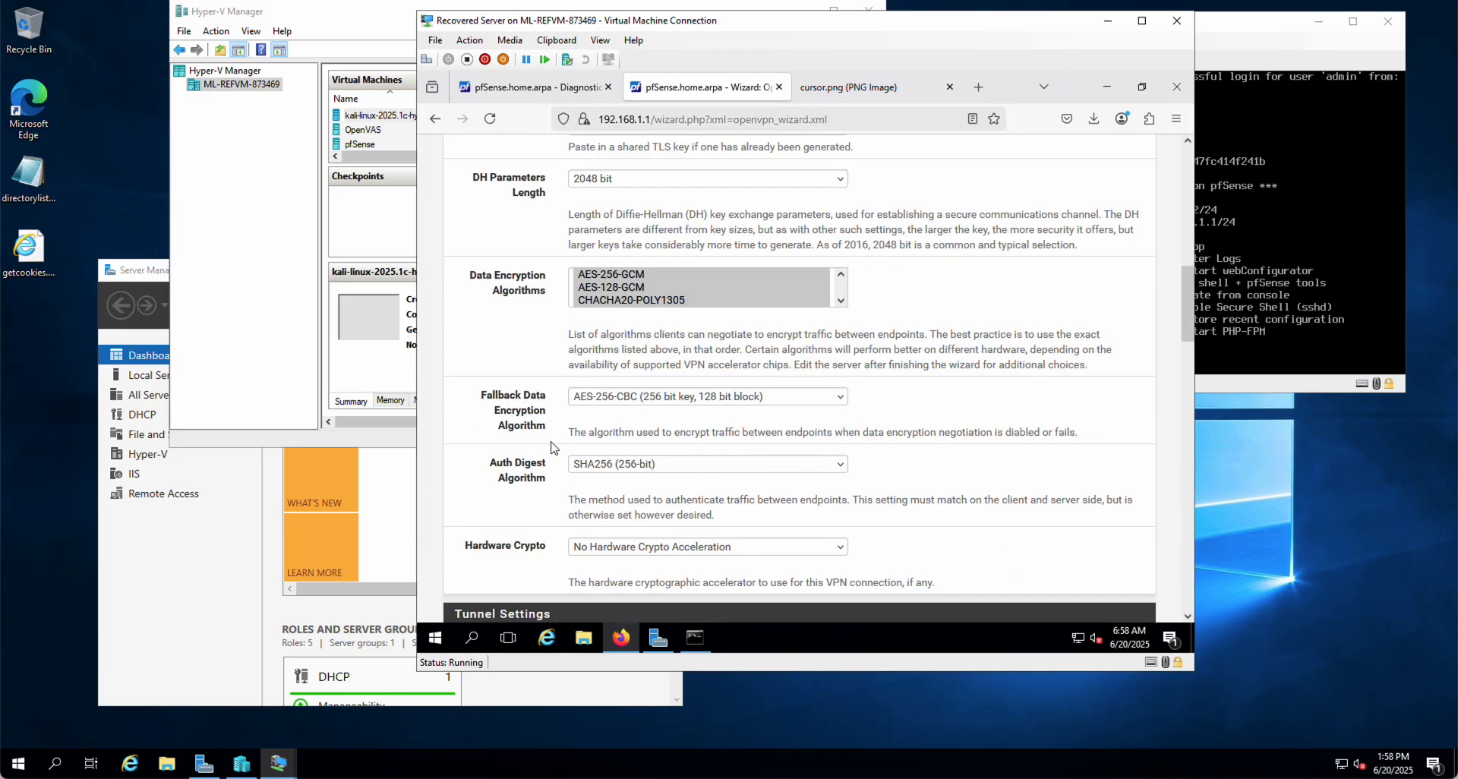
{"action": "scroll", "coordinate": [554, 448], "scroll_direction": "down", "scroll_amount": 4}
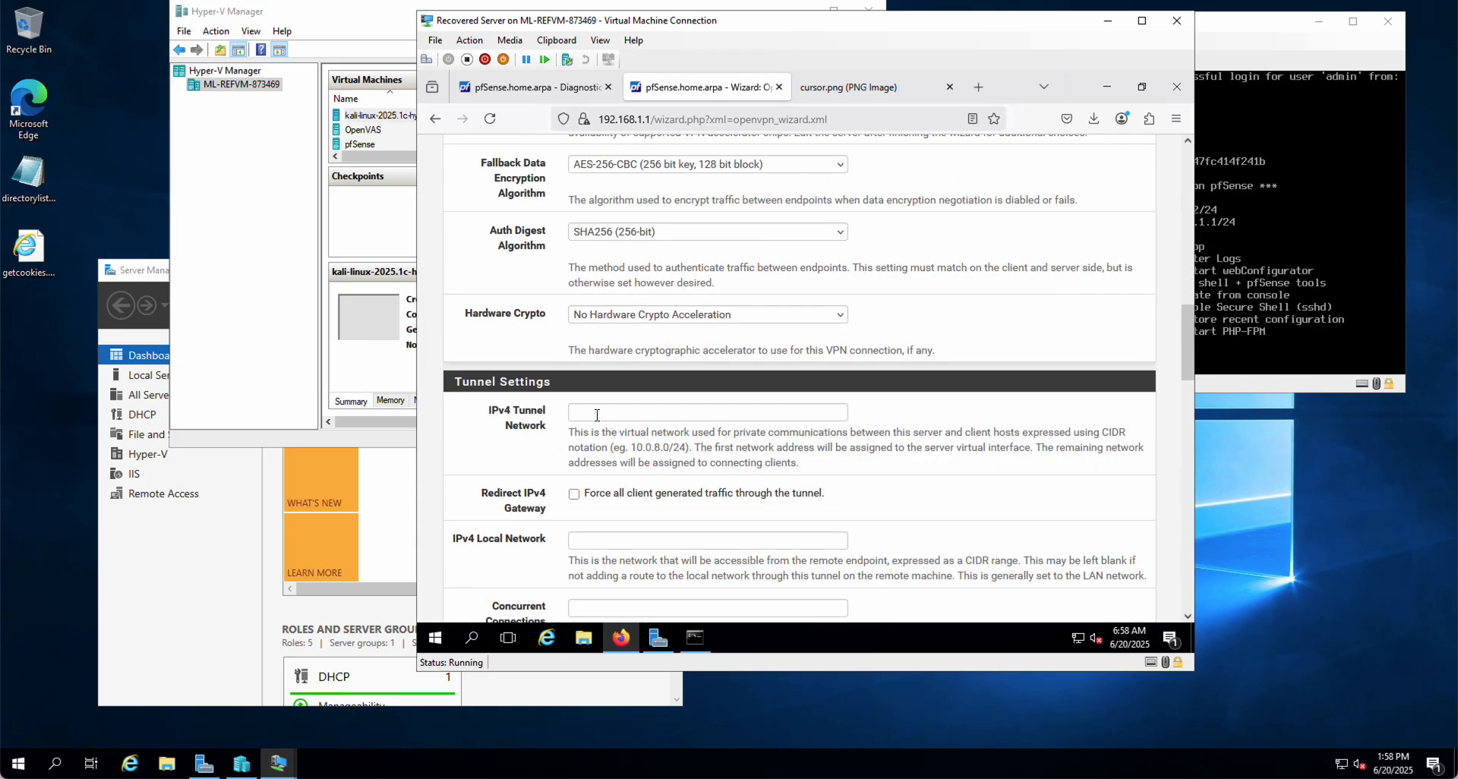
Enter IPv4 tunnel network 192.168.0.0/24 and IPv4 local network 192.168.1.0/24
{"action": "left_click", "coordinate": [595, 412]}
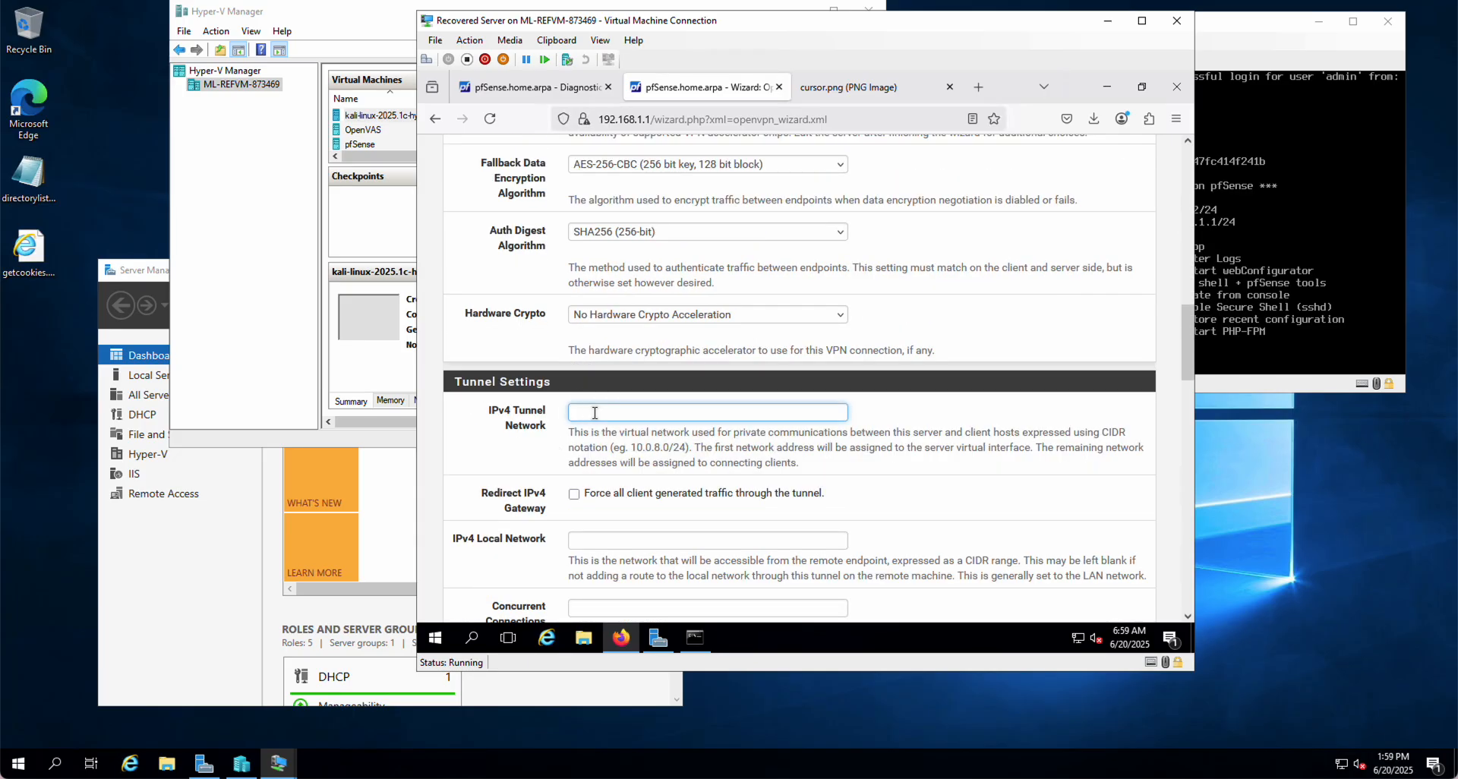
{"action": "type", "text": "192.168.0.0/24"}
{"action": "scroll", "coordinate": [553, 508], "scroll_direction": "down", "scroll_amount": 1}
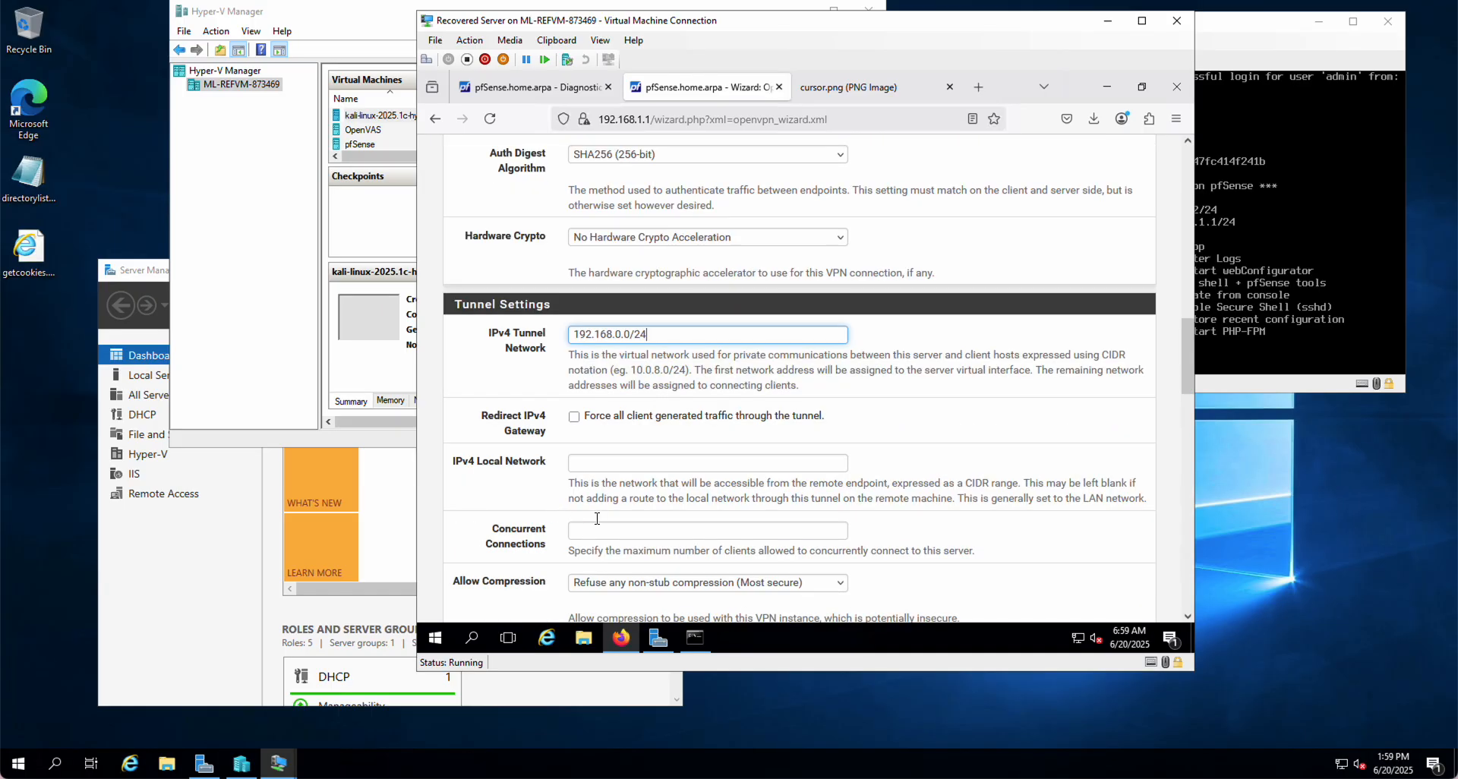
{"action": "left_click", "coordinate": [583, 461]}
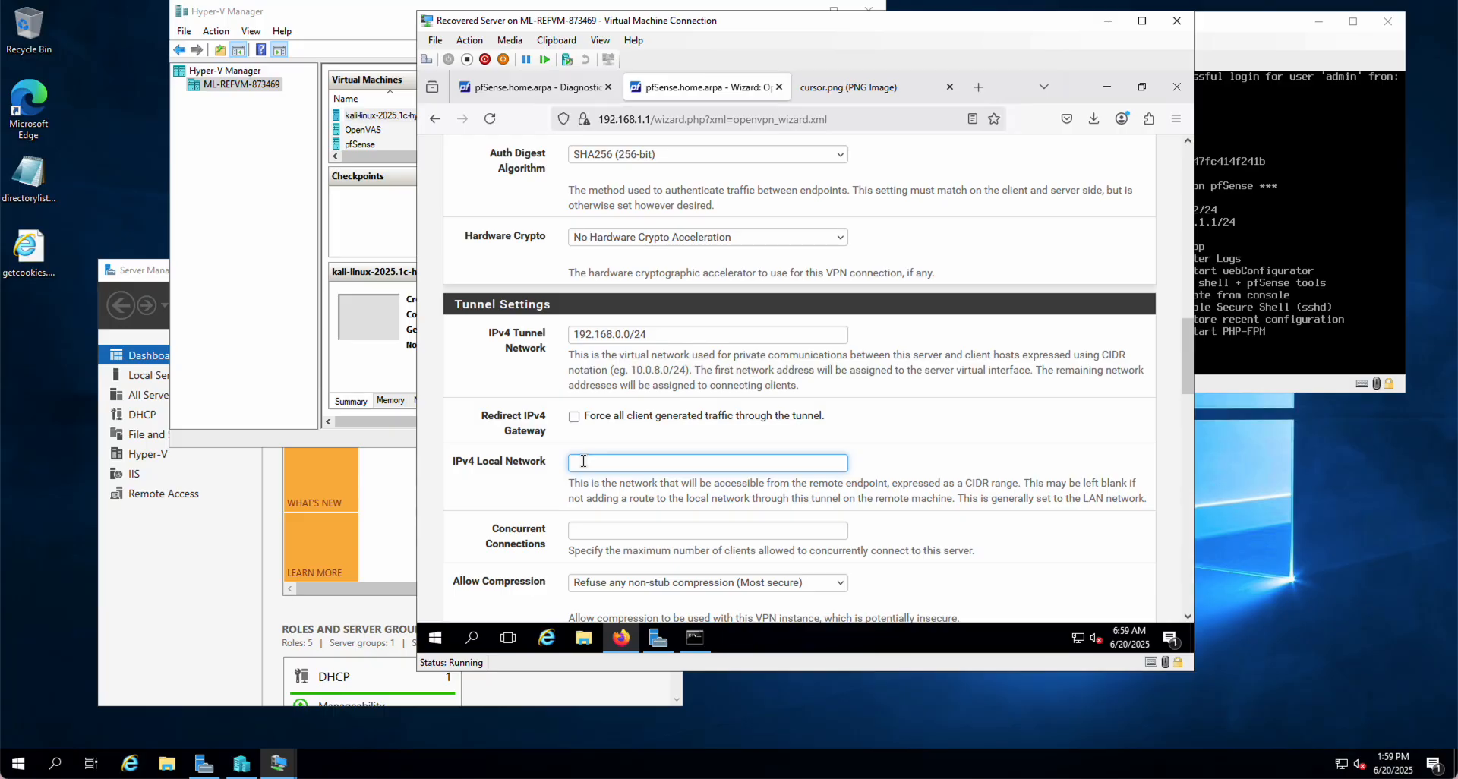
{"action": "type", "text": "192.168.1.0/24"}
{"action": "scroll", "coordinate": [639, 537], "scroll_direction": "down", "scroll_amount": 4}
Set DNS Default Domain to CIS3880.com and DNS Server 1 to 192.168.1.1
{"action": "scroll", "coordinate": [639, 537], "scroll_direction": "down", "scroll_amount": 3}
{"action": "scroll", "coordinate": [640, 543], "scroll_direction": "down", "scroll_amount": 2}
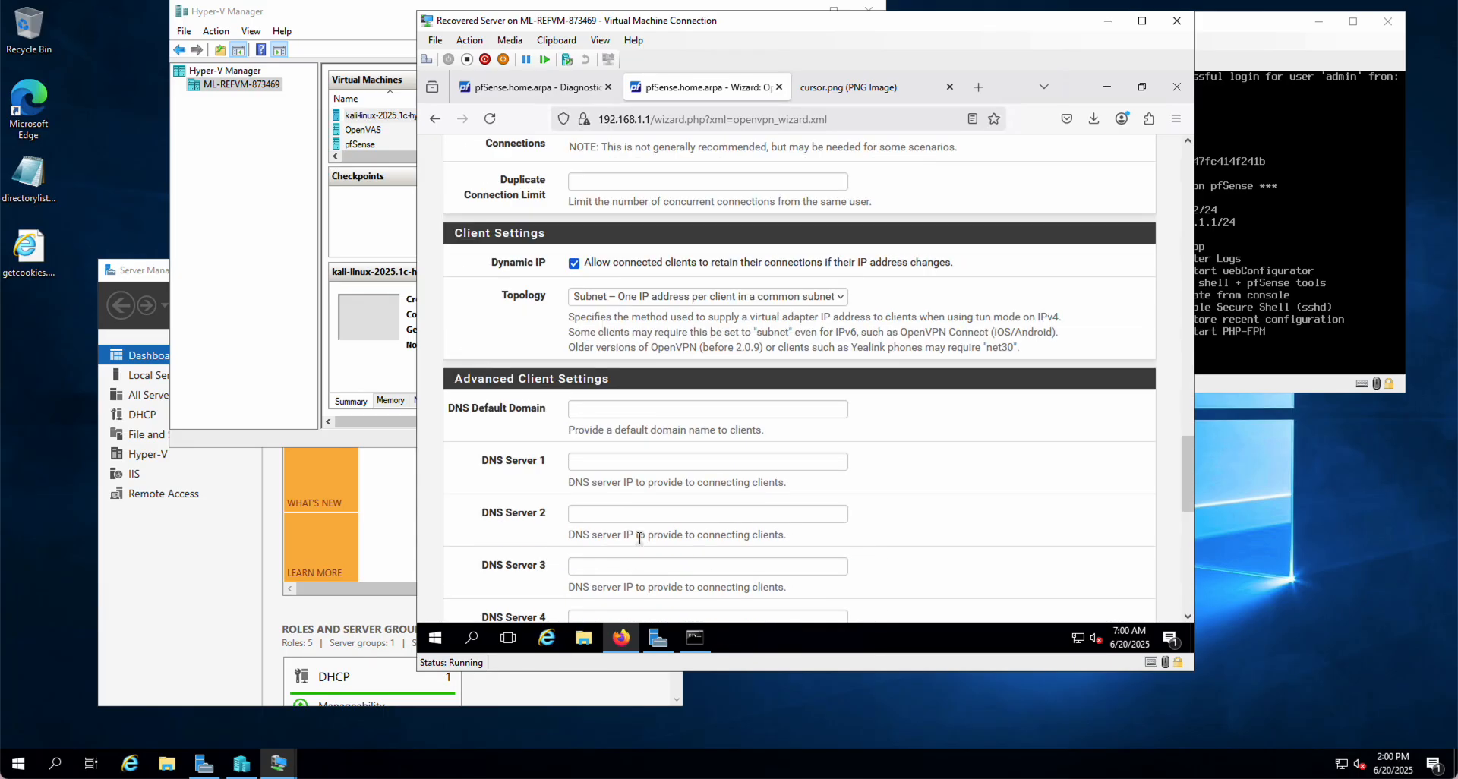
{"action": "left_click", "coordinate": [588, 409]}
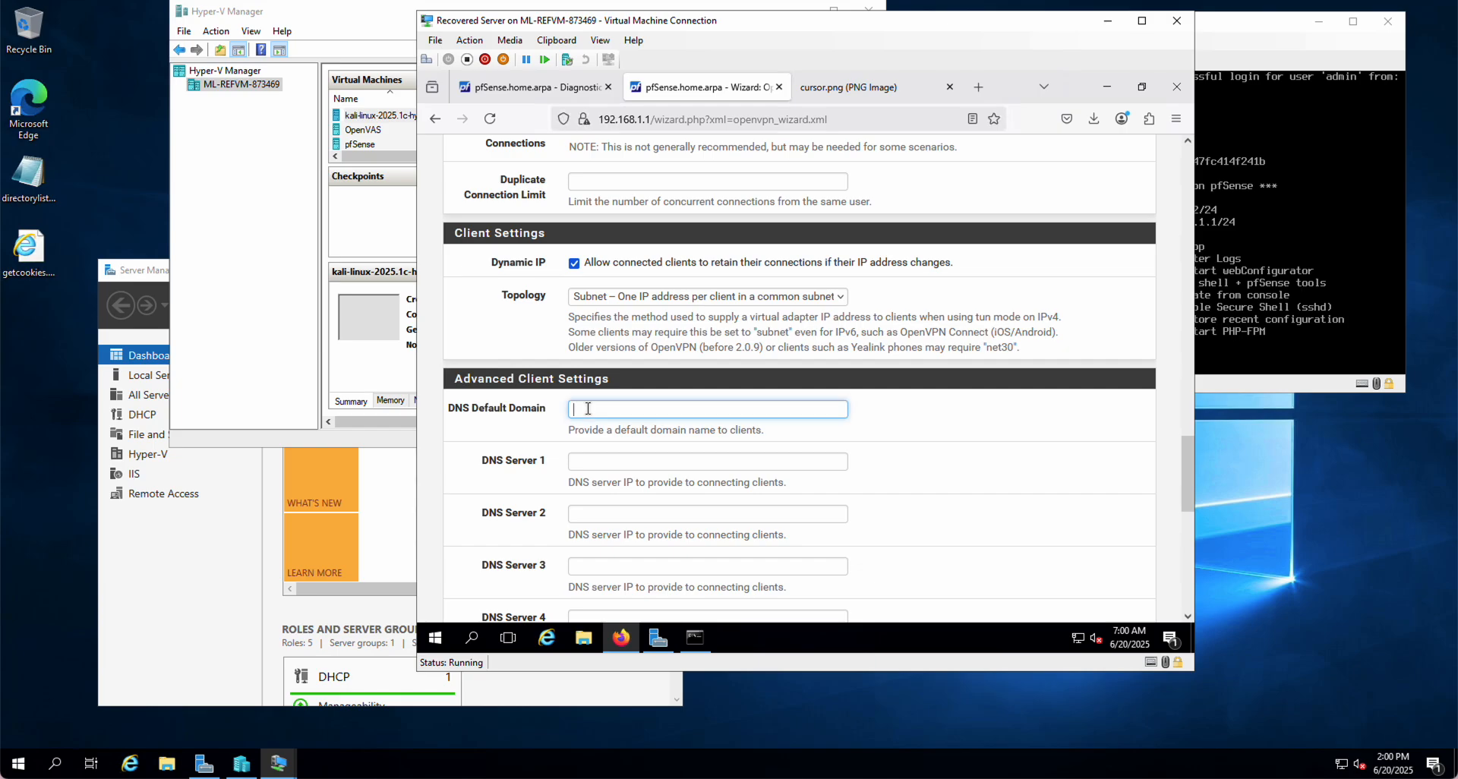
{"action": "type", "text": "CIS3880.com"}
{"action": "left_click", "coordinate": [589, 459]}
{"action": "type", "text": "192.1"}
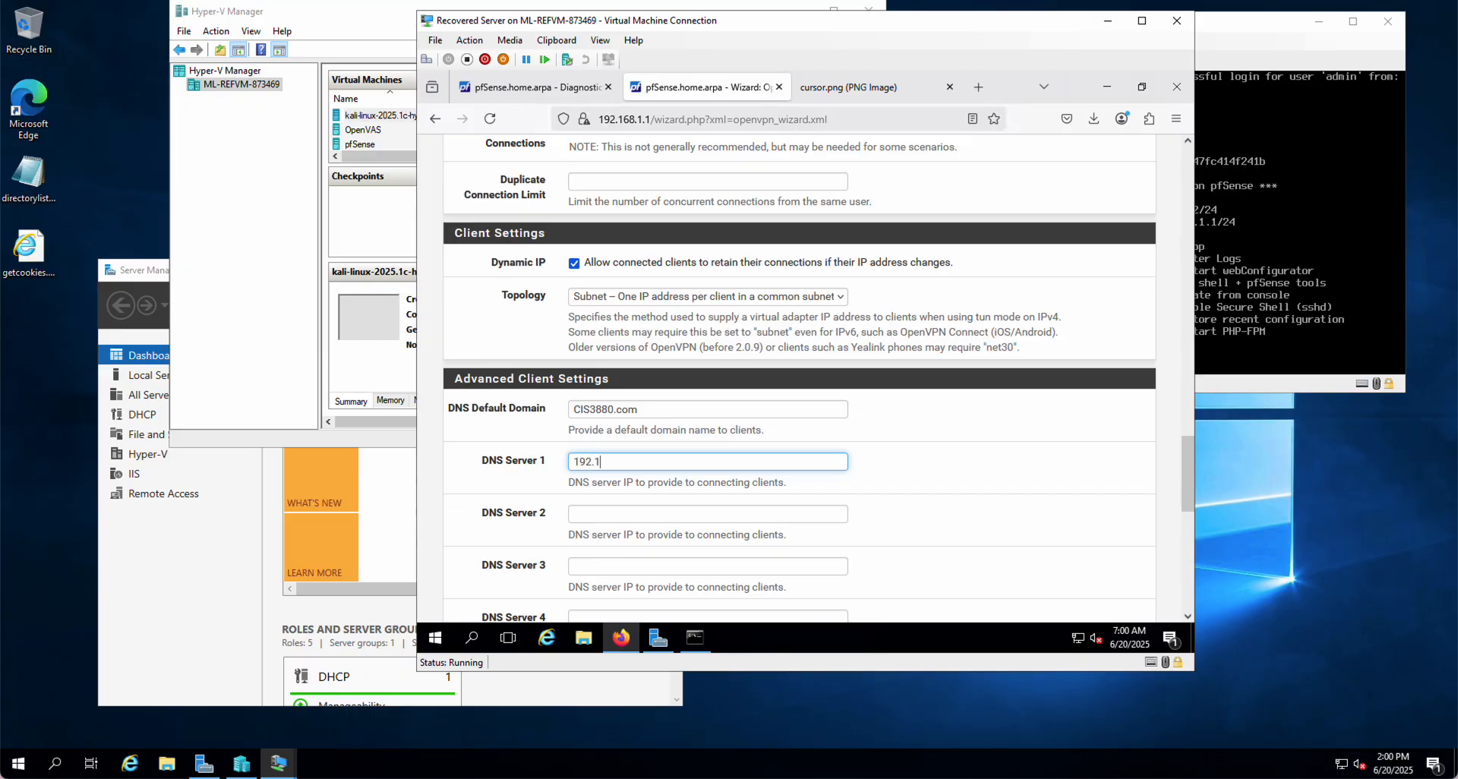
{"action": "type", "text": "68.1.1"}
Continue from Server Setup to the Firewall Rule Configuration step
{"action": "left_click", "coordinate": [1392, 299]}
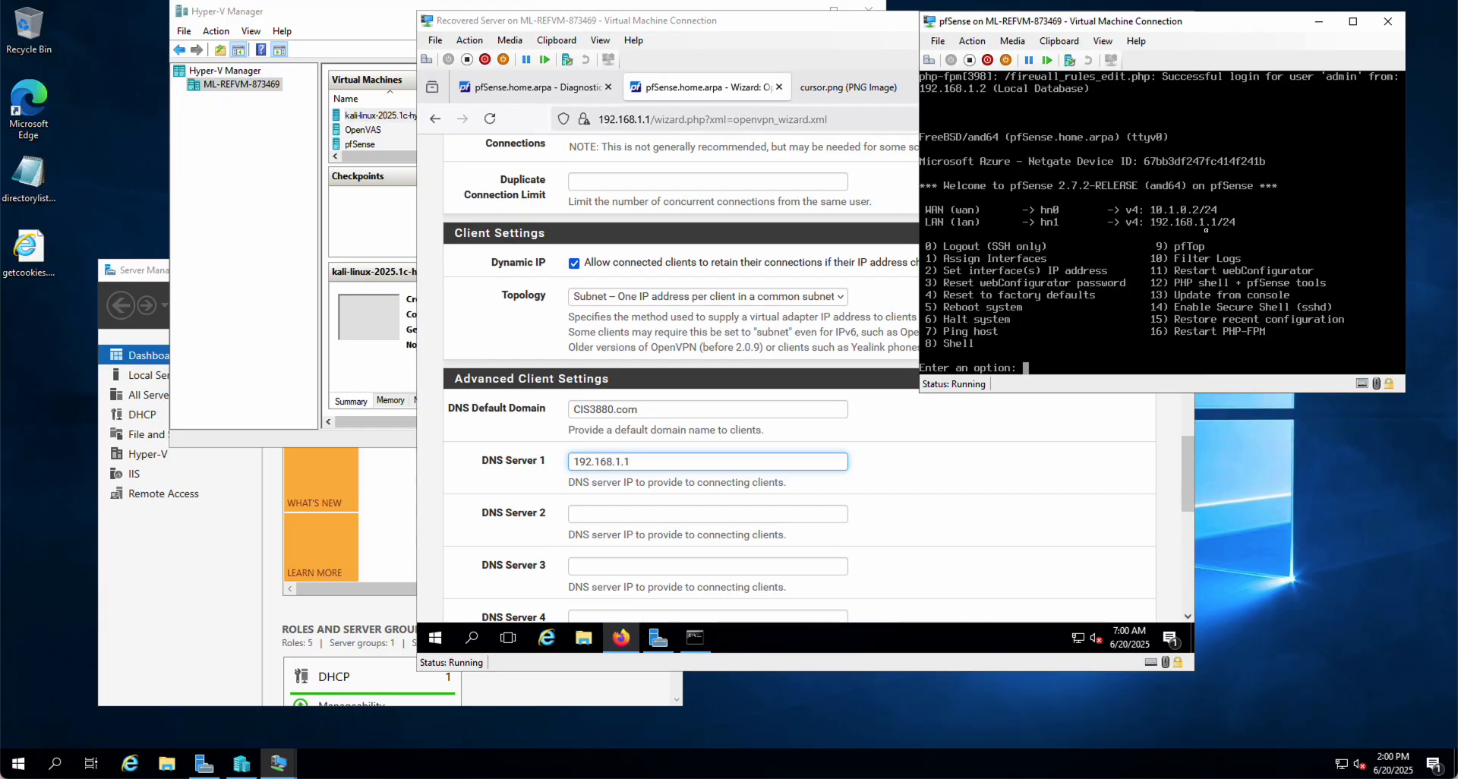
{"action": "left_click", "coordinate": [907, 493]}
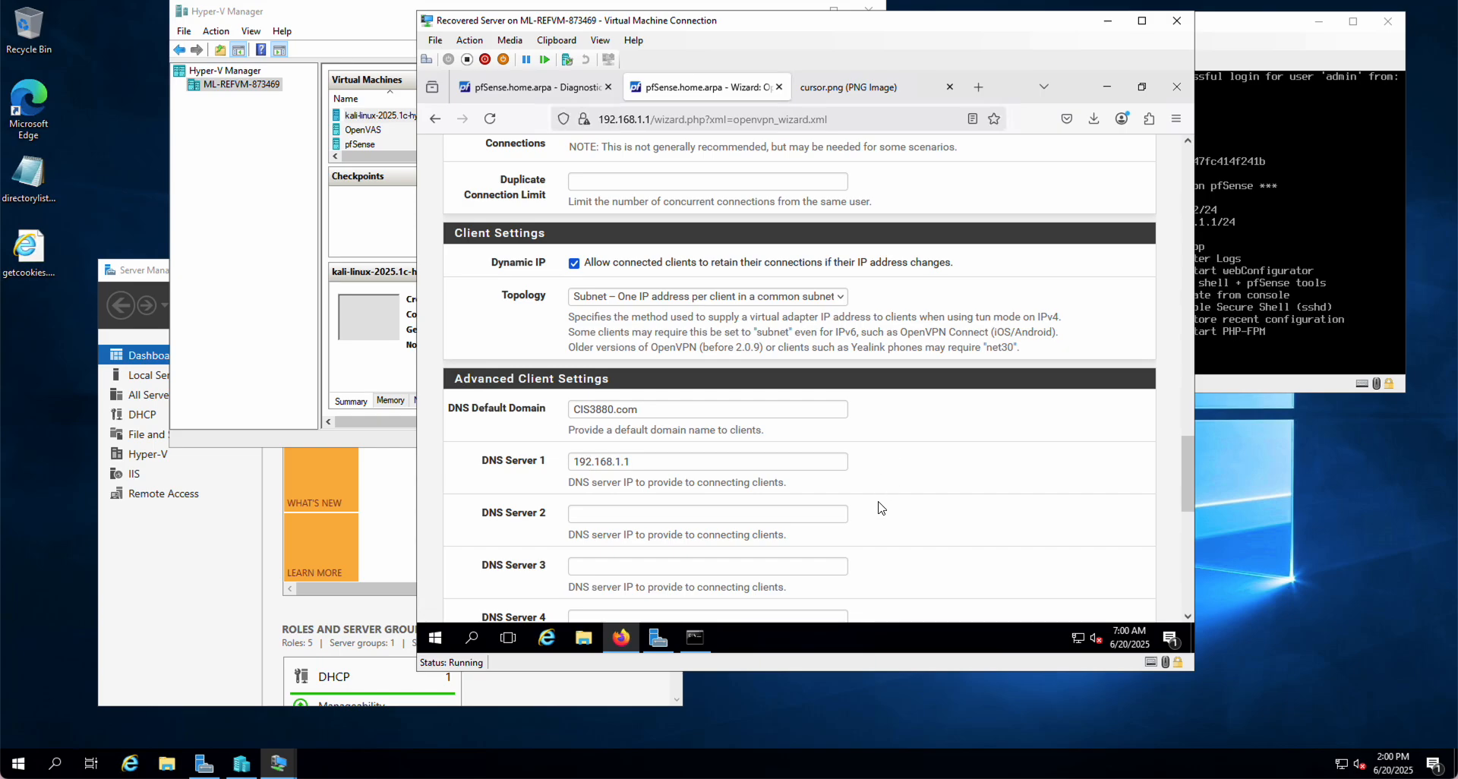
{"action": "scroll", "coordinate": [880, 508], "scroll_direction": "down", "scroll_amount": 4}
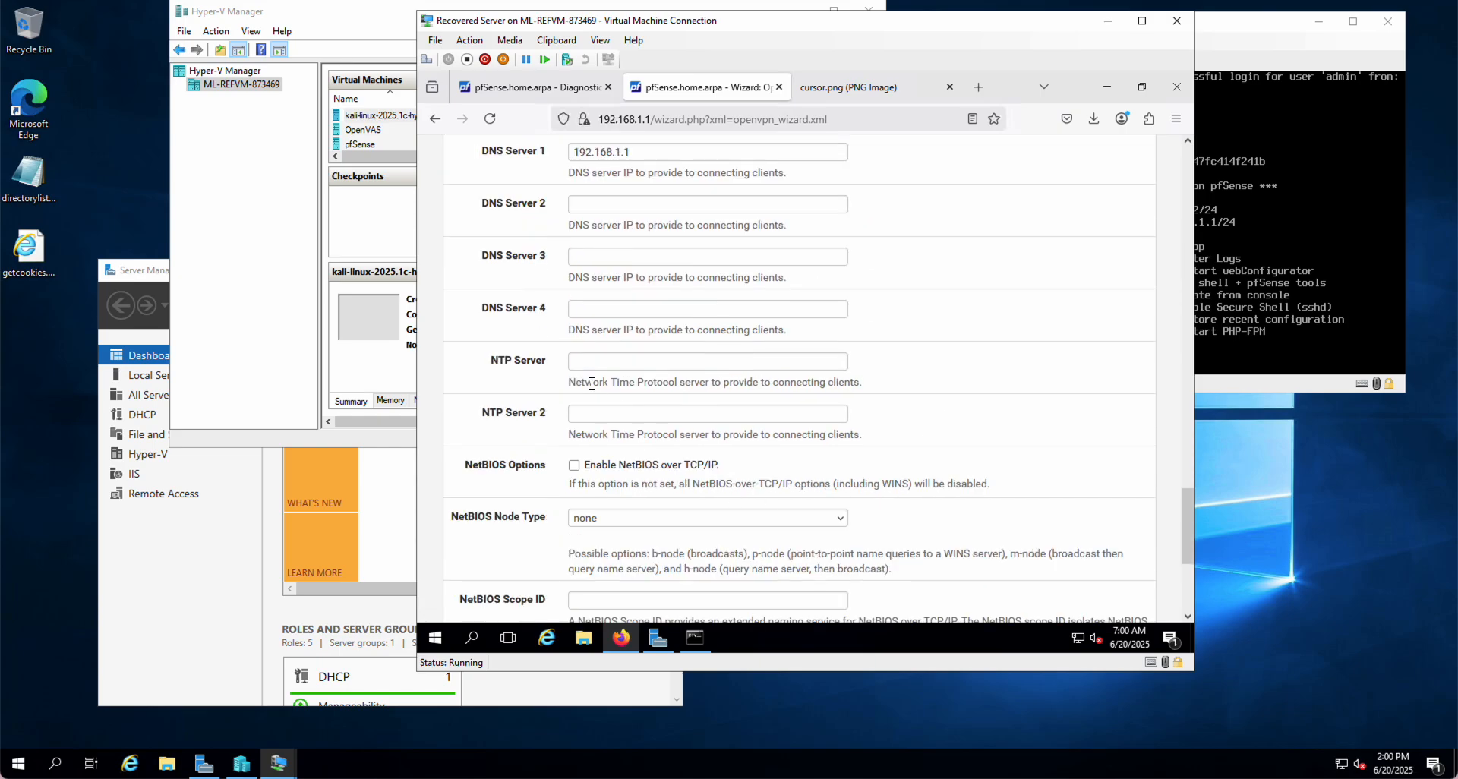
{"action": "scroll", "coordinate": [598, 451], "scroll_direction": "down", "scroll_amount": 4}
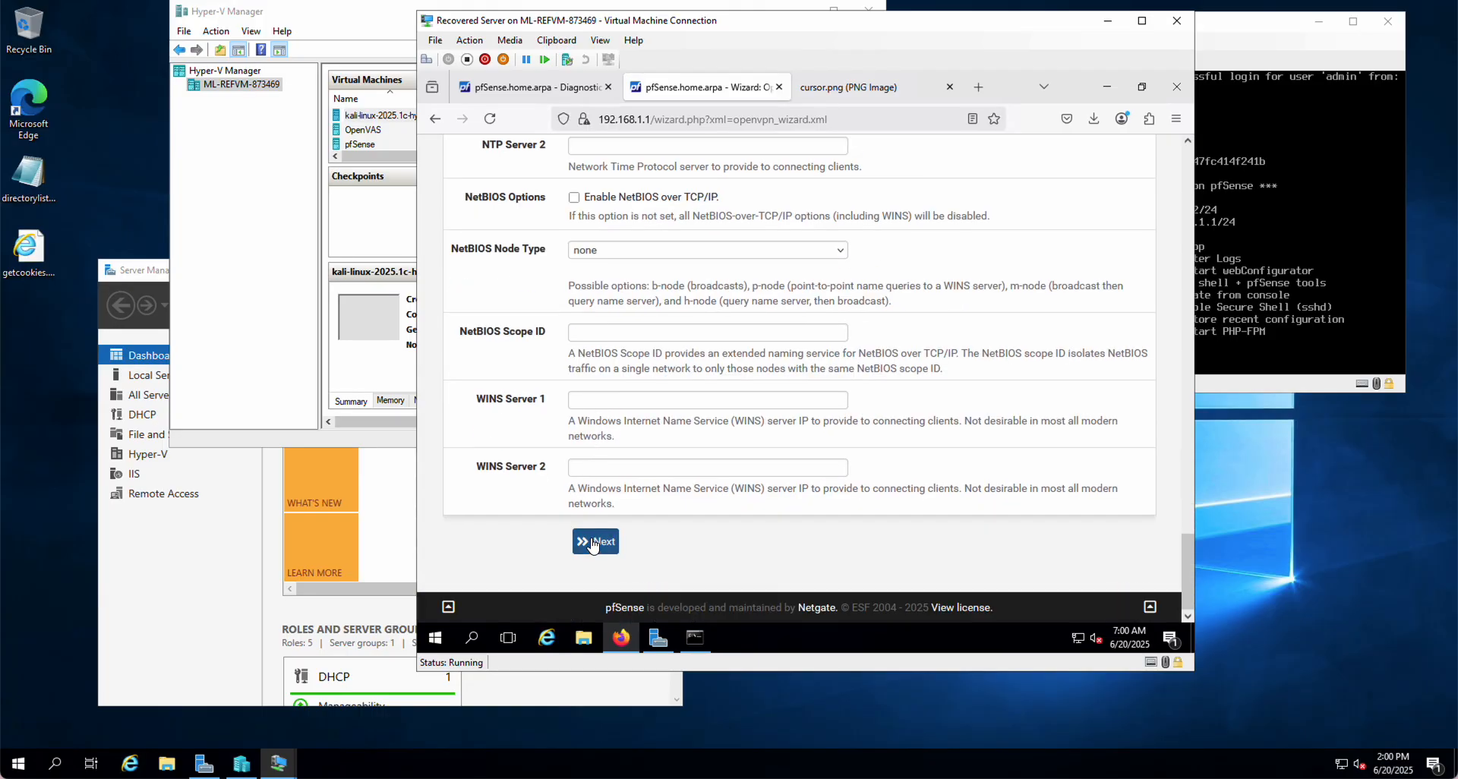
{"action": "left_click", "coordinate": [593, 542]}
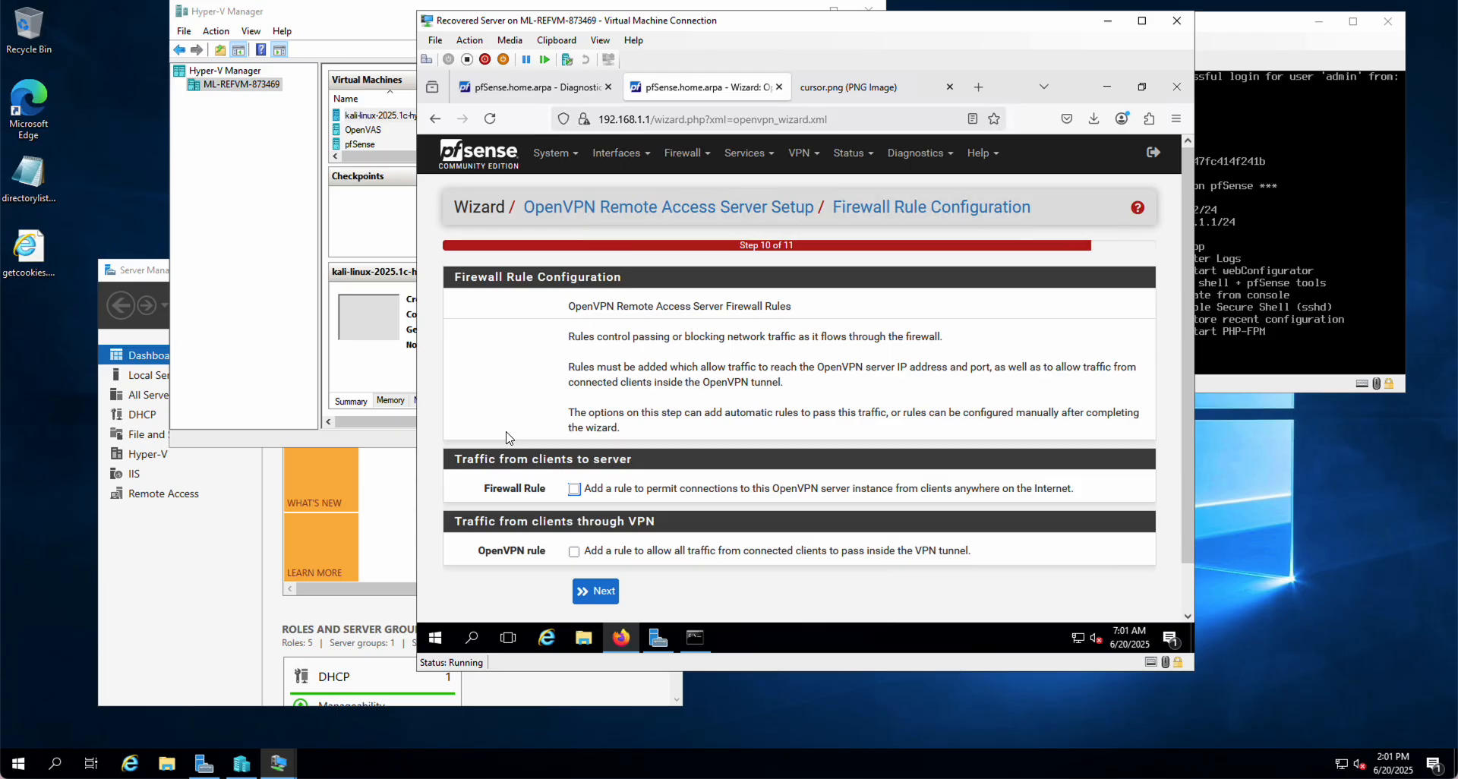
Enable the Firewall Rule option permitting connections to the OpenVPN server from anywhere
{"action": "left_click", "coordinate": [574, 490]}
Enable the OpenVPN rule allowing all tunnel traffic and finish the wizard
{"action": "left_click", "coordinate": [574, 554]}
{"action": "left_click", "coordinate": [602, 593]}
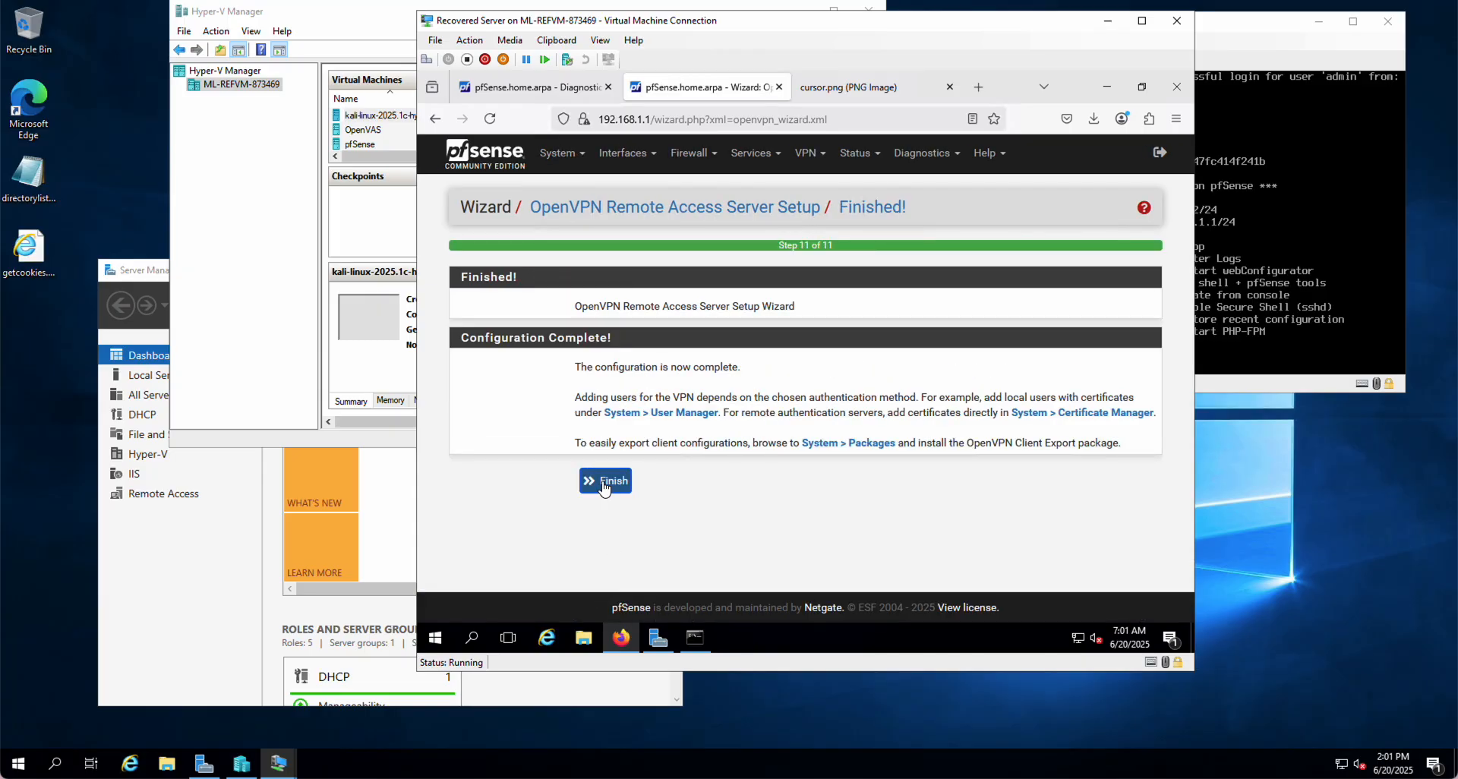
{"action": "left_click", "coordinate": [606, 488]}
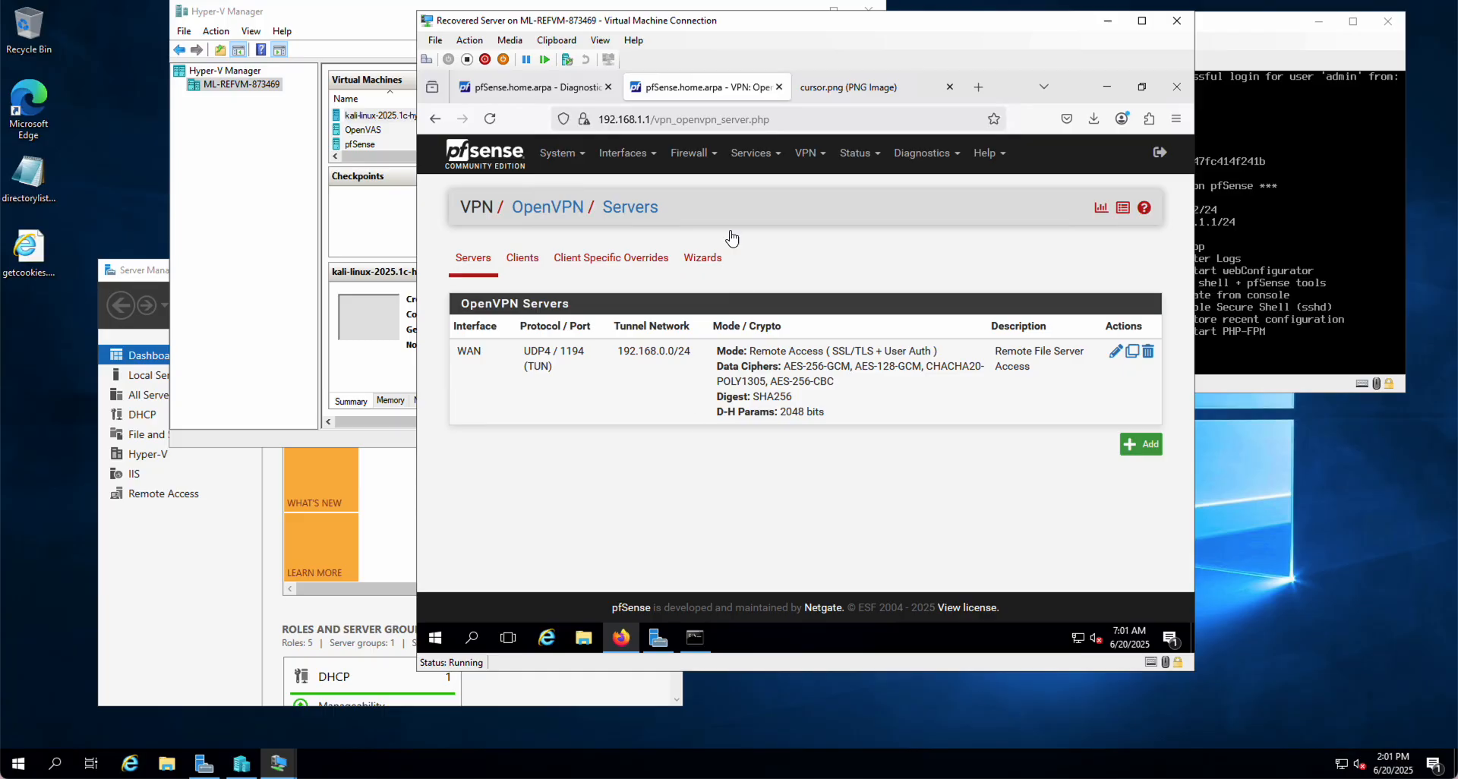
Browse the OpenVPN Clients, Client Specific Overrides and Wizards tabs, ending on the Servers list
{"action": "left_click", "coordinate": [809, 156]}
{"action": "left_click", "coordinate": [818, 229]}
{"action": "left_click", "coordinate": [523, 261]}
{"action": "left_click", "coordinate": [608, 258]}
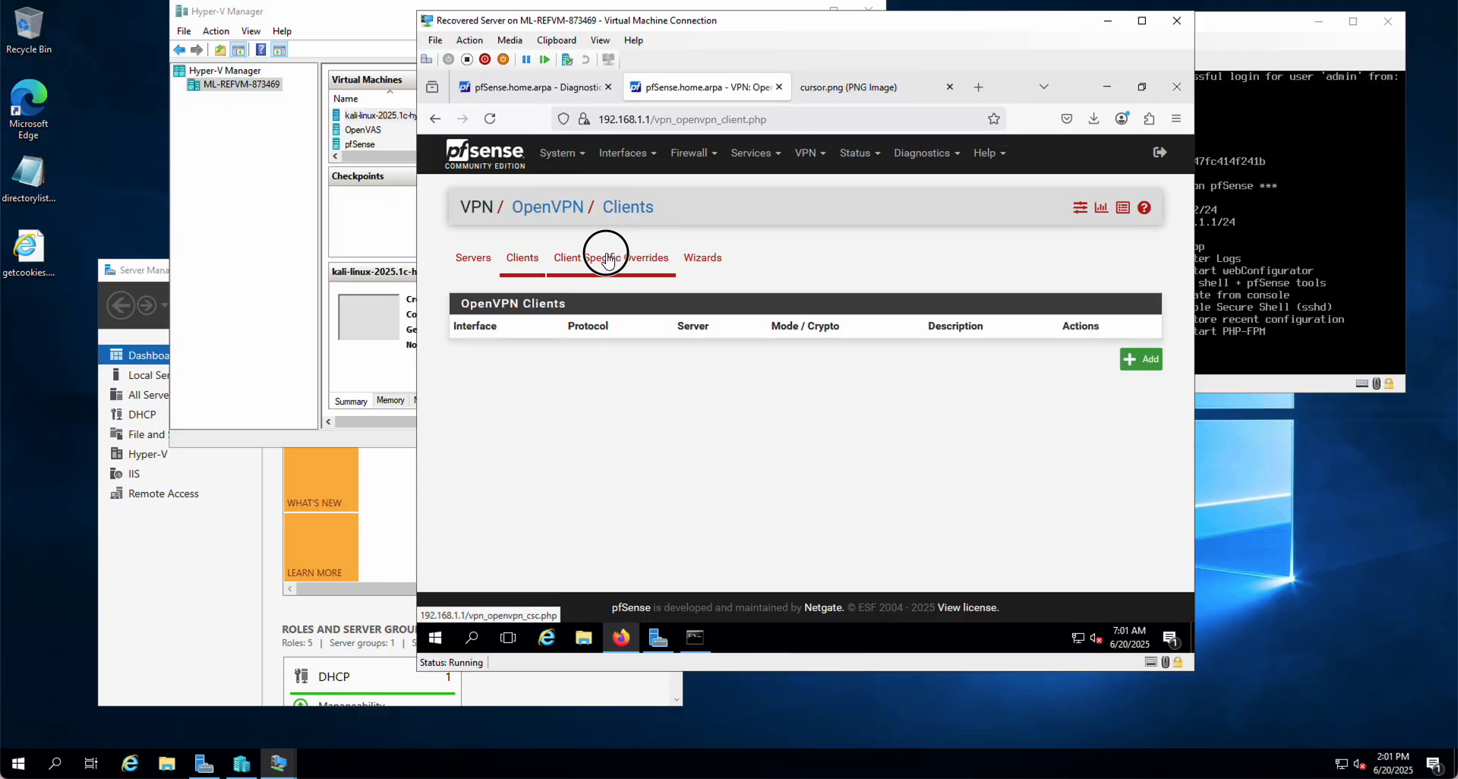
{"action": "left_click", "coordinate": [702, 258]}
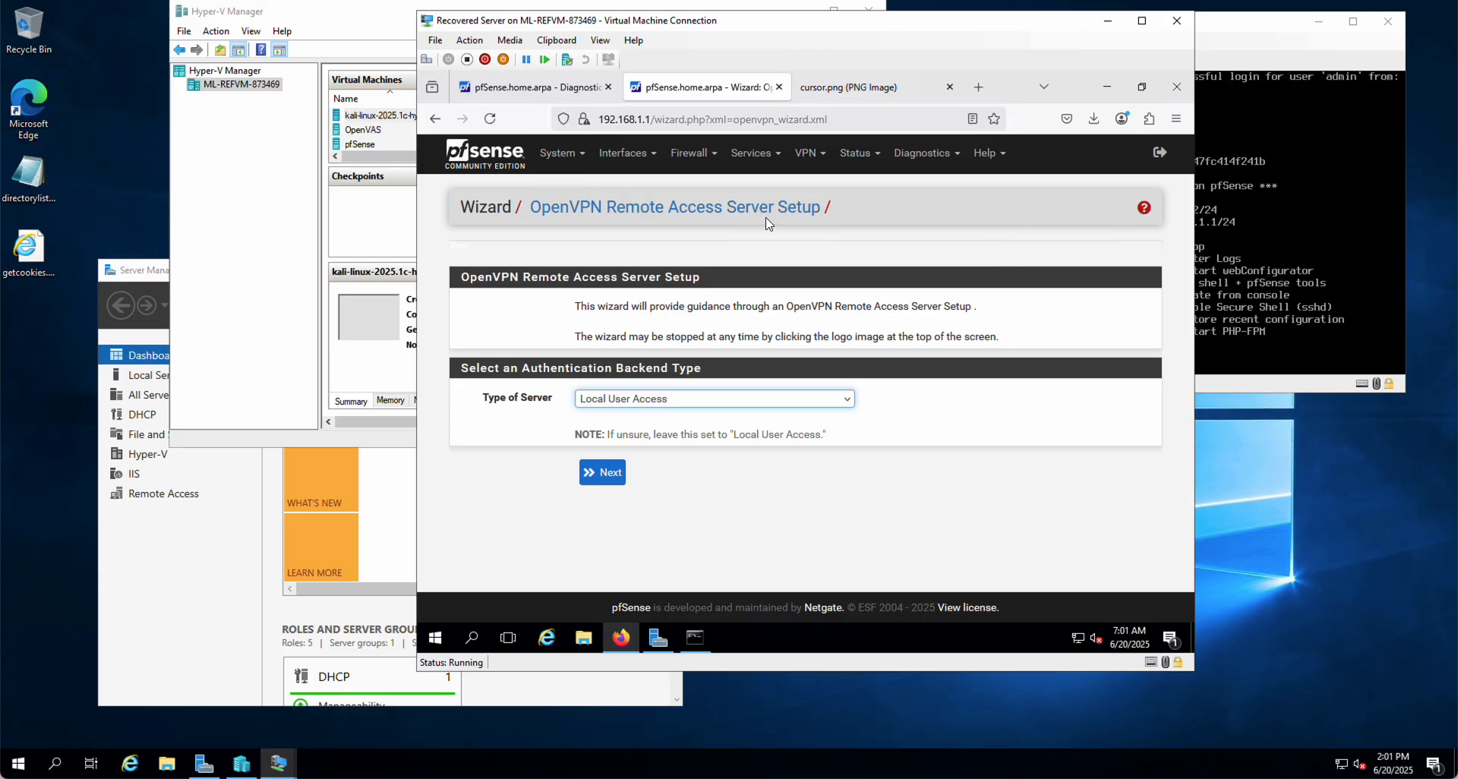
{"action": "left_click", "coordinate": [806, 153]}
{"action": "left_click", "coordinate": [826, 233]}
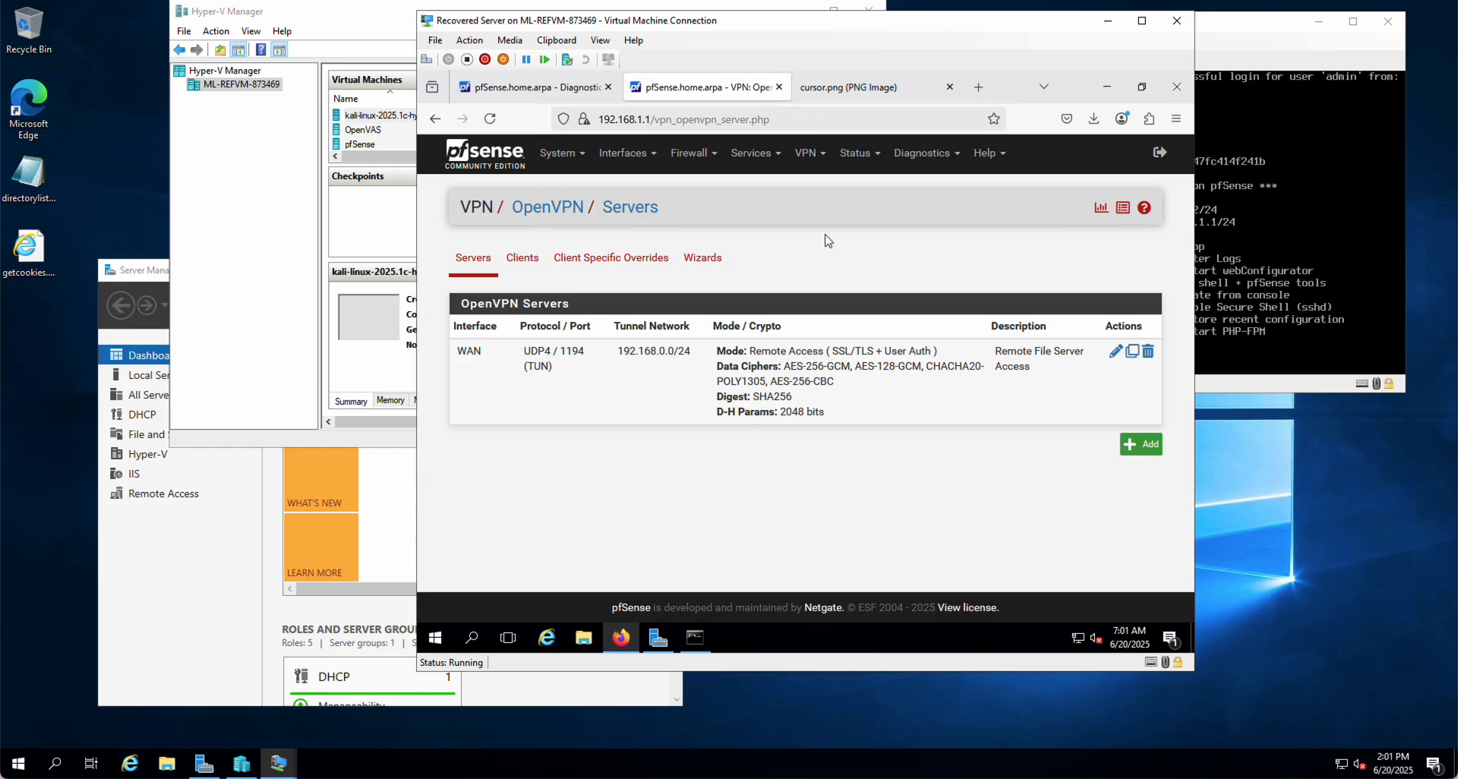
{"action": "left_click", "coordinate": [555, 155]}
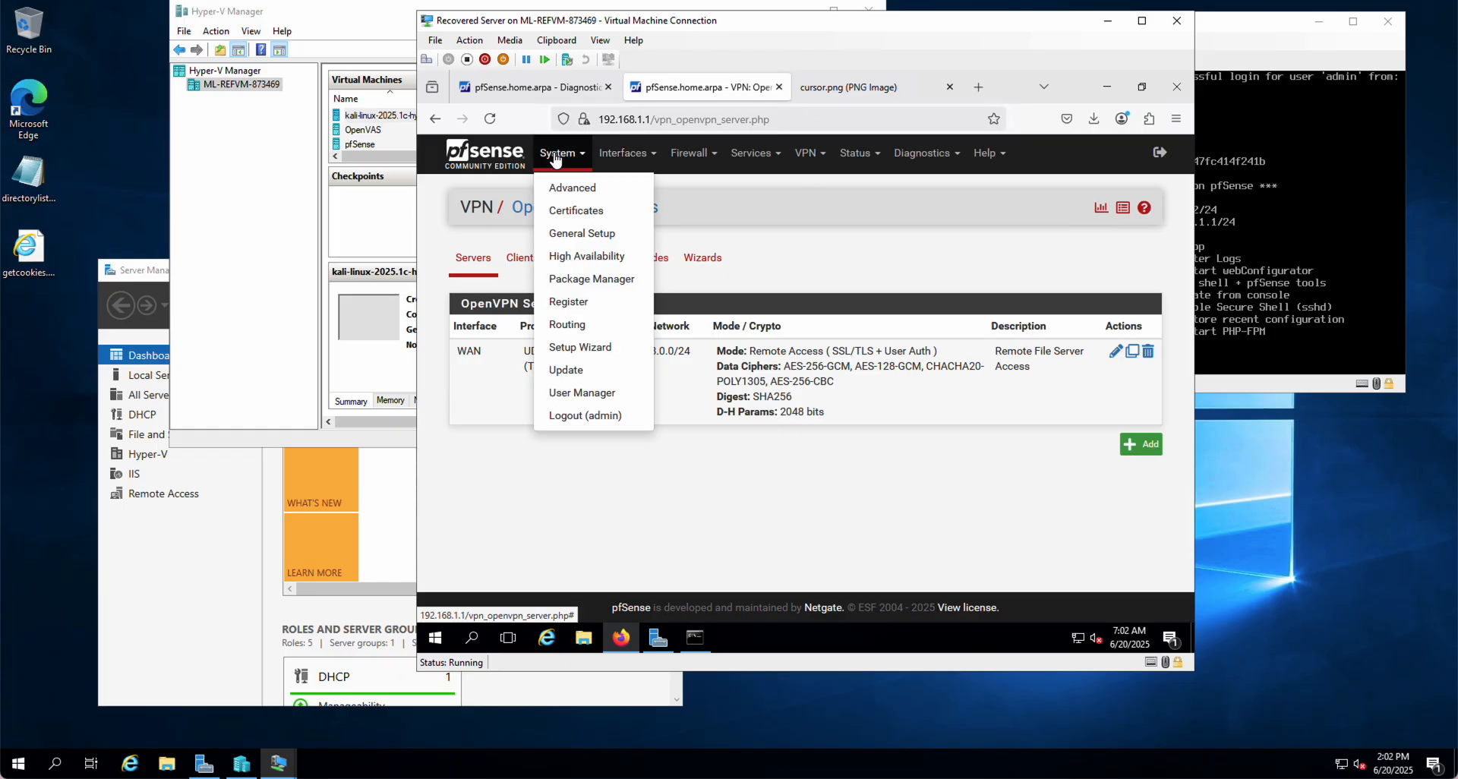
Open System > User Manager, check Groups, and start adding a new user on Users
{"action": "left_click", "coordinate": [579, 393]}
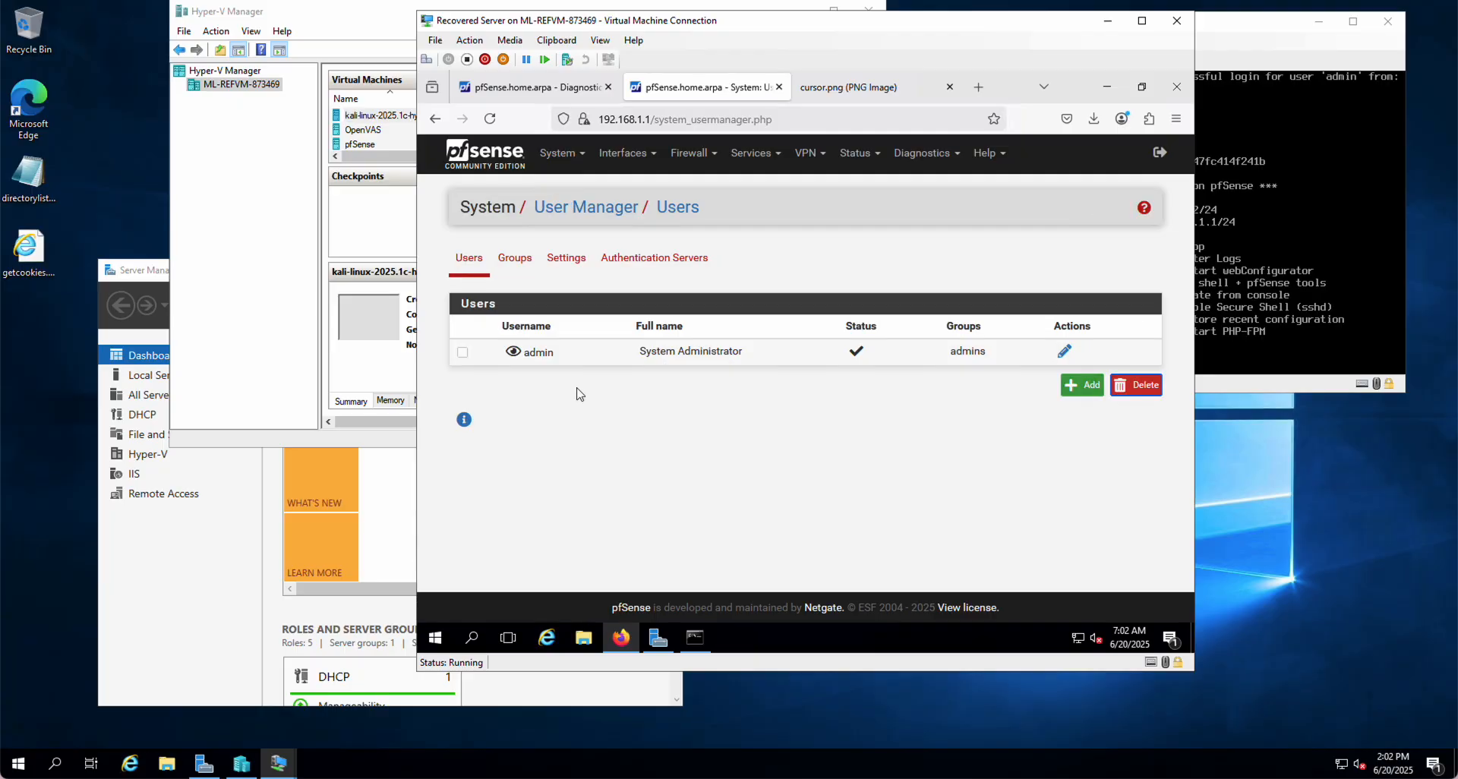
{"action": "left_click", "coordinate": [515, 262]}
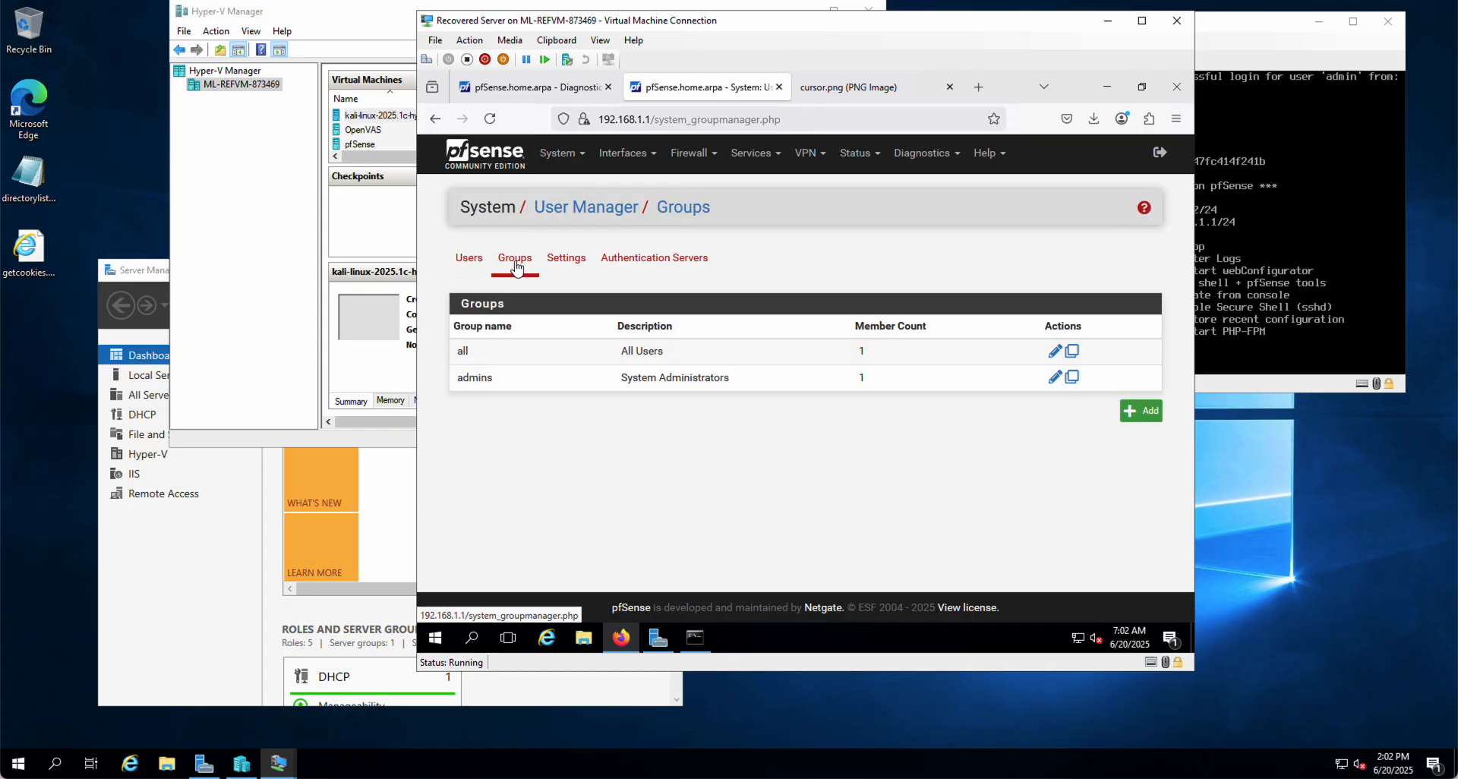
{"action": "left_click", "coordinate": [468, 260]}
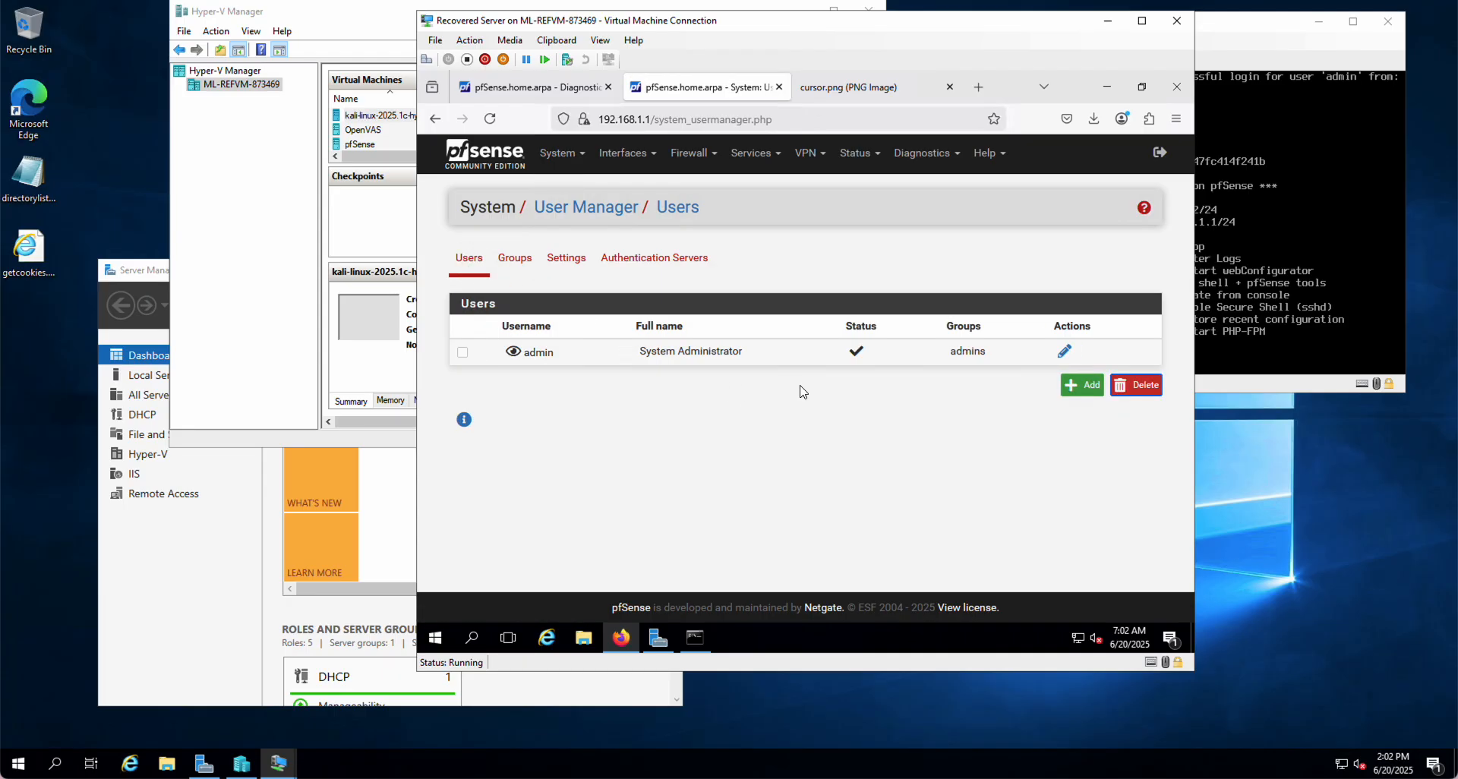
{"action": "left_click", "coordinate": [1080, 386]}
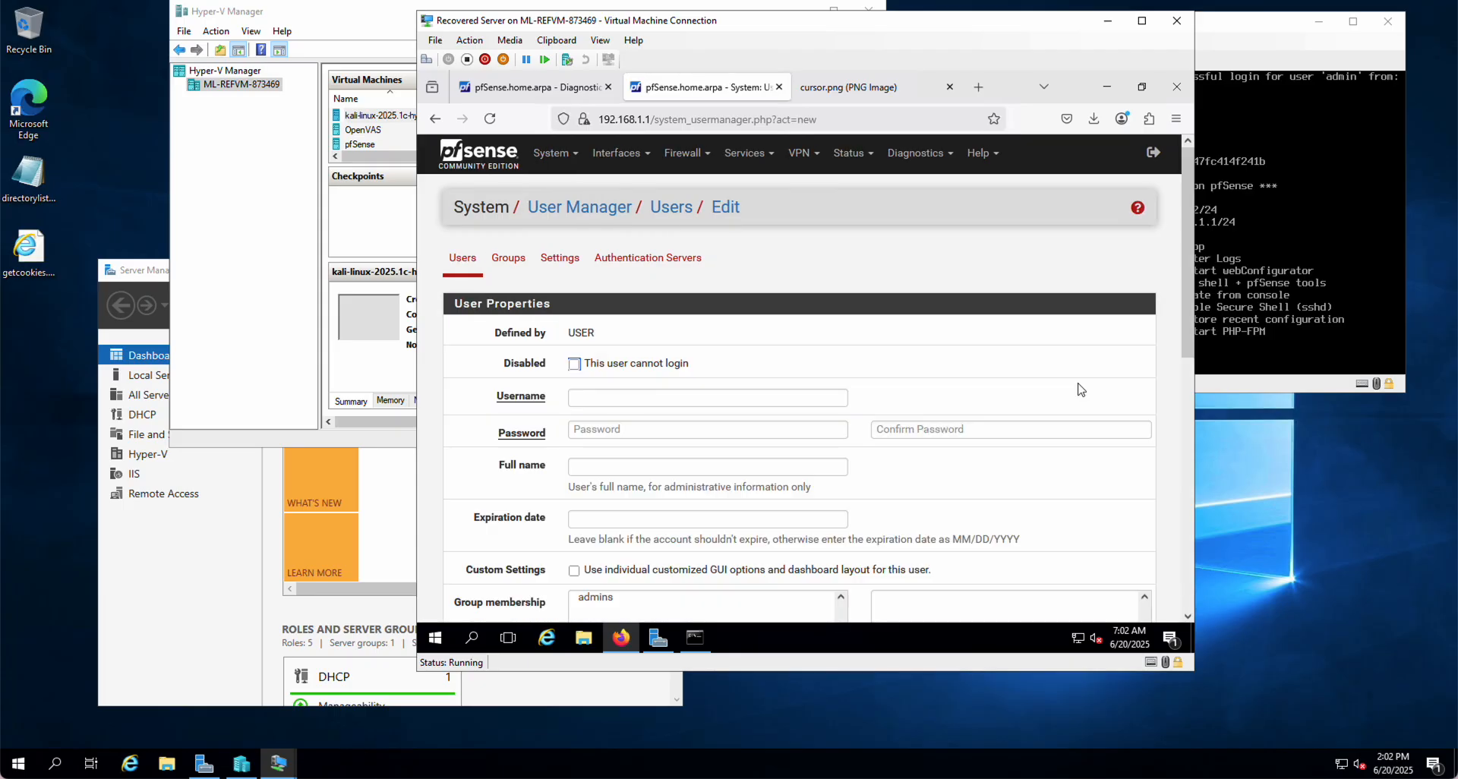
Enter username test in the new user form and type the password and its confirmation
{"action": "left_click", "coordinate": [637, 402]}
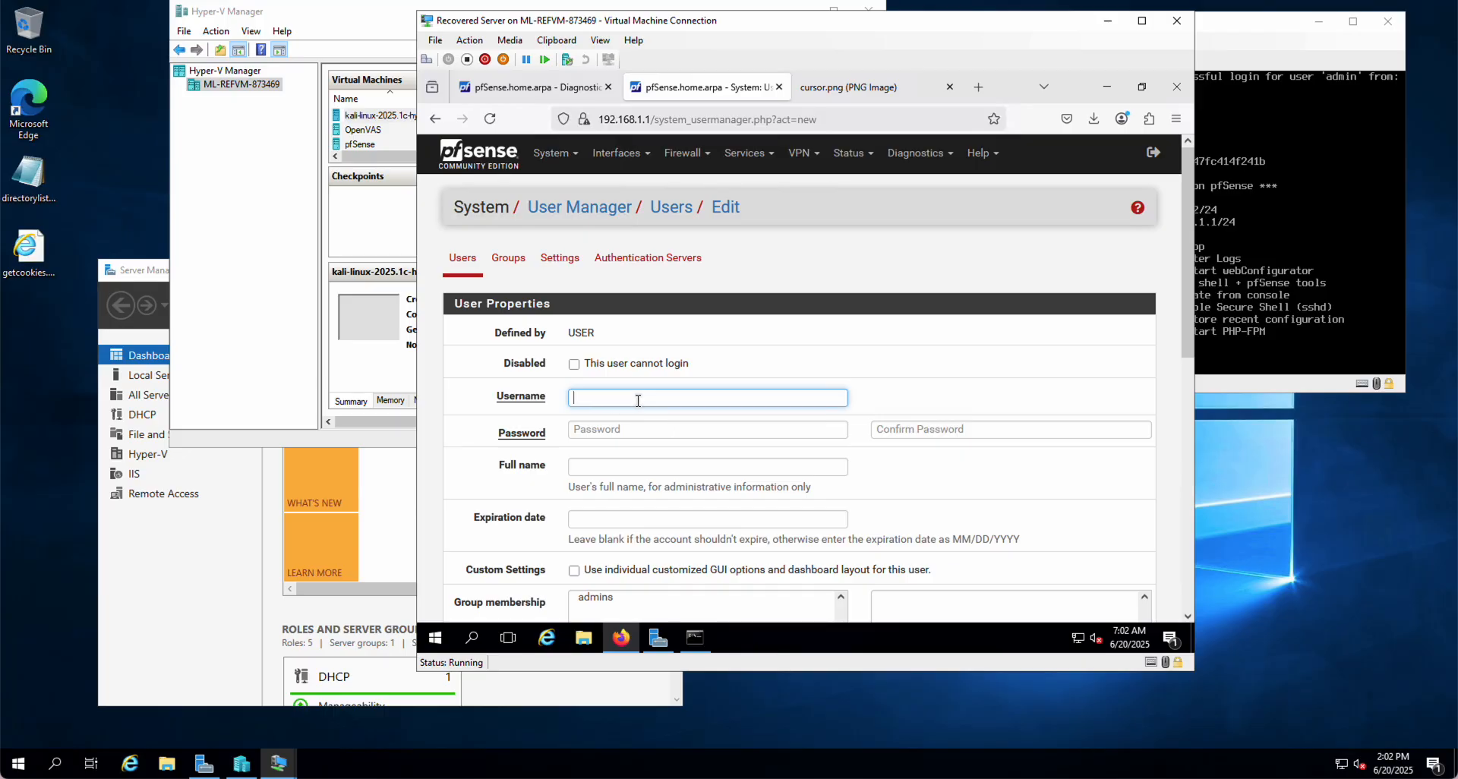
{"action": "type", "text": "test"}
{"action": "key", "text": "Tab"}
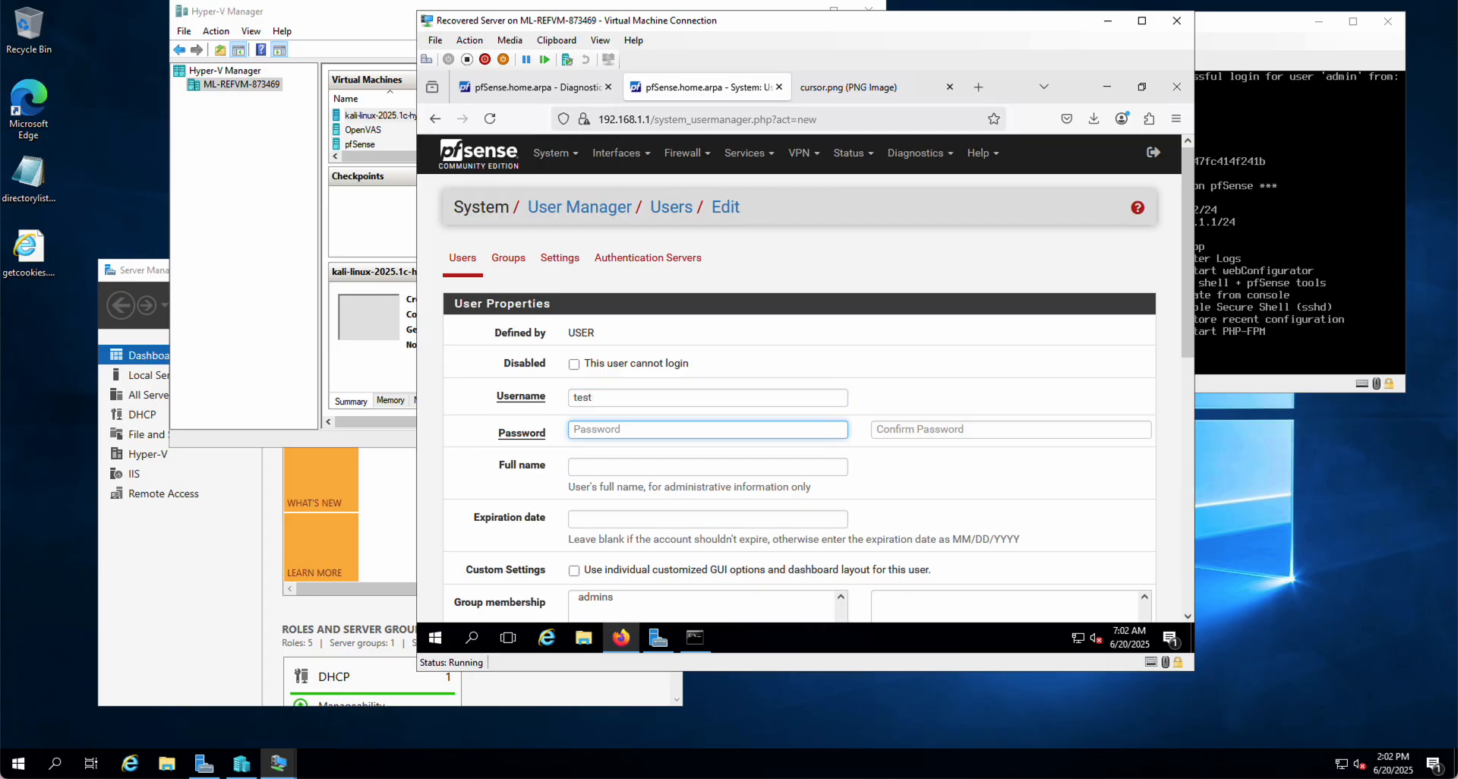
{"action": "type", "text": "test1"}
{"action": "key", "text": "BackSpace"}
{"action": "key", "text": "BackSpace"}
{"action": "key", "text": "BackSpace"}
{"action": "key", "text": "BackSpace"}
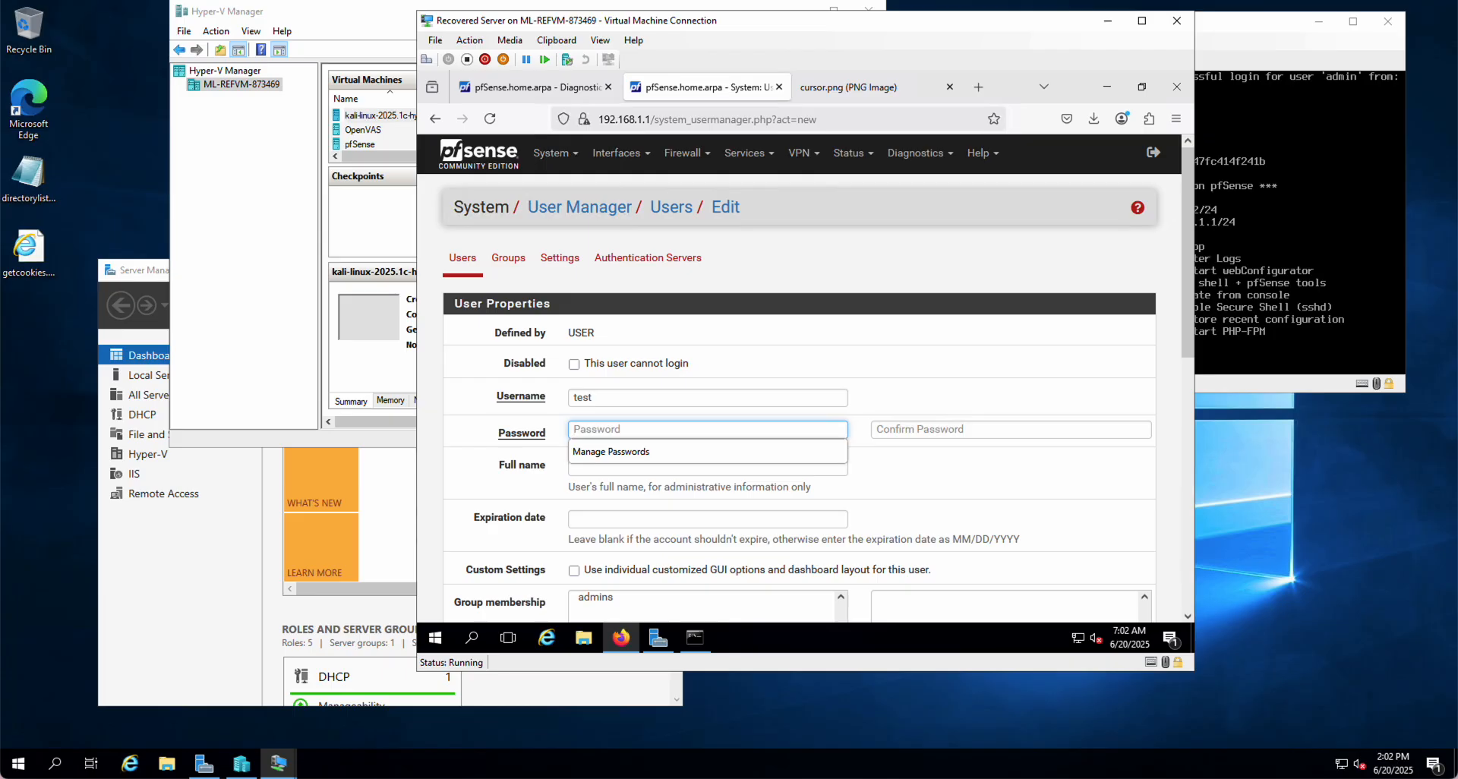
{"action": "type", "text": "test"}
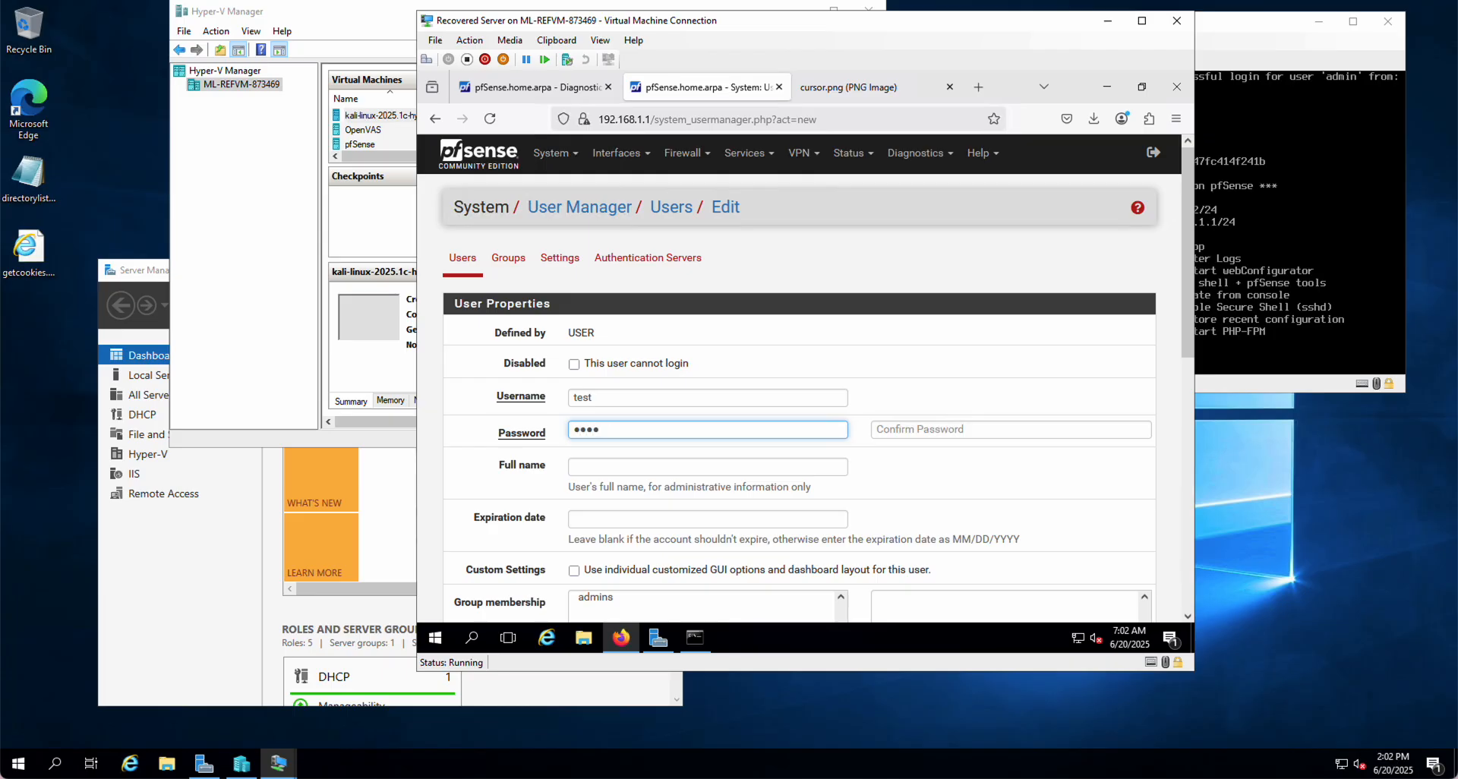
{"action": "type", "text": "•••••"}
{"action": "key", "text": "Tab"}
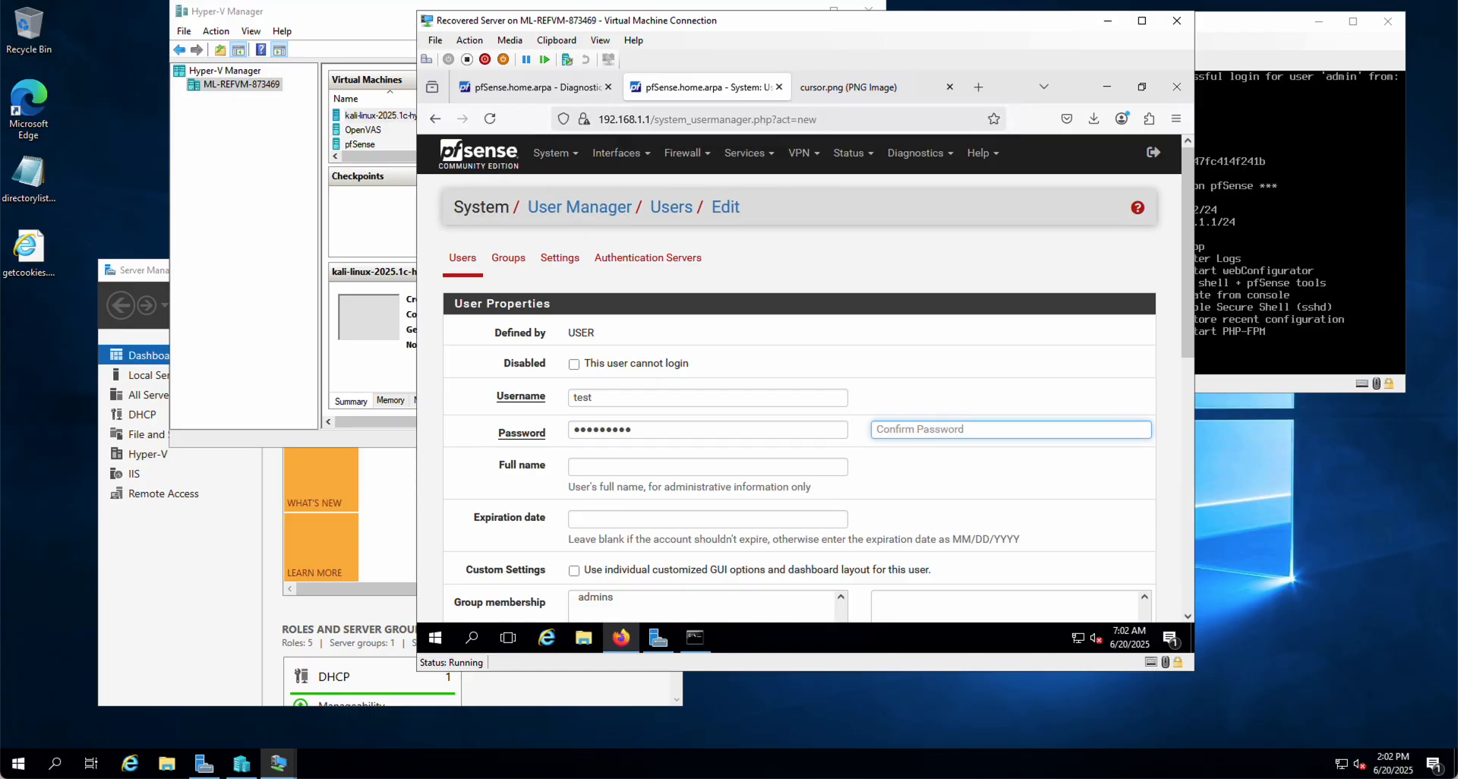
{"action": "type", "text": "•••••••••"}
{"action": "scroll", "coordinate": [746, 520], "scroll_direction": "down", "scroll_amount": 3}
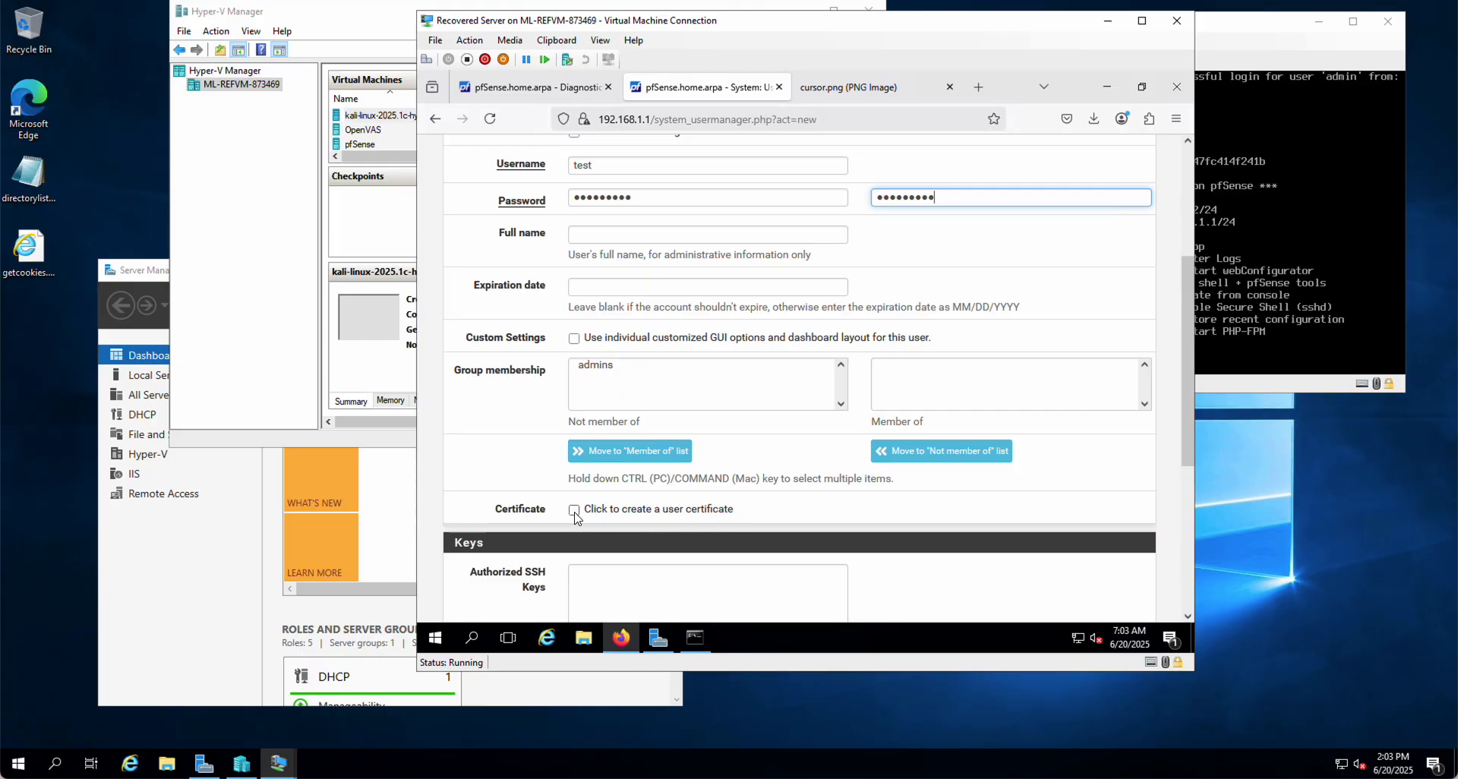
Request a user certificate named test.CIS3880.com for the user and save it
{"action": "left_click", "coordinate": [574, 510]}
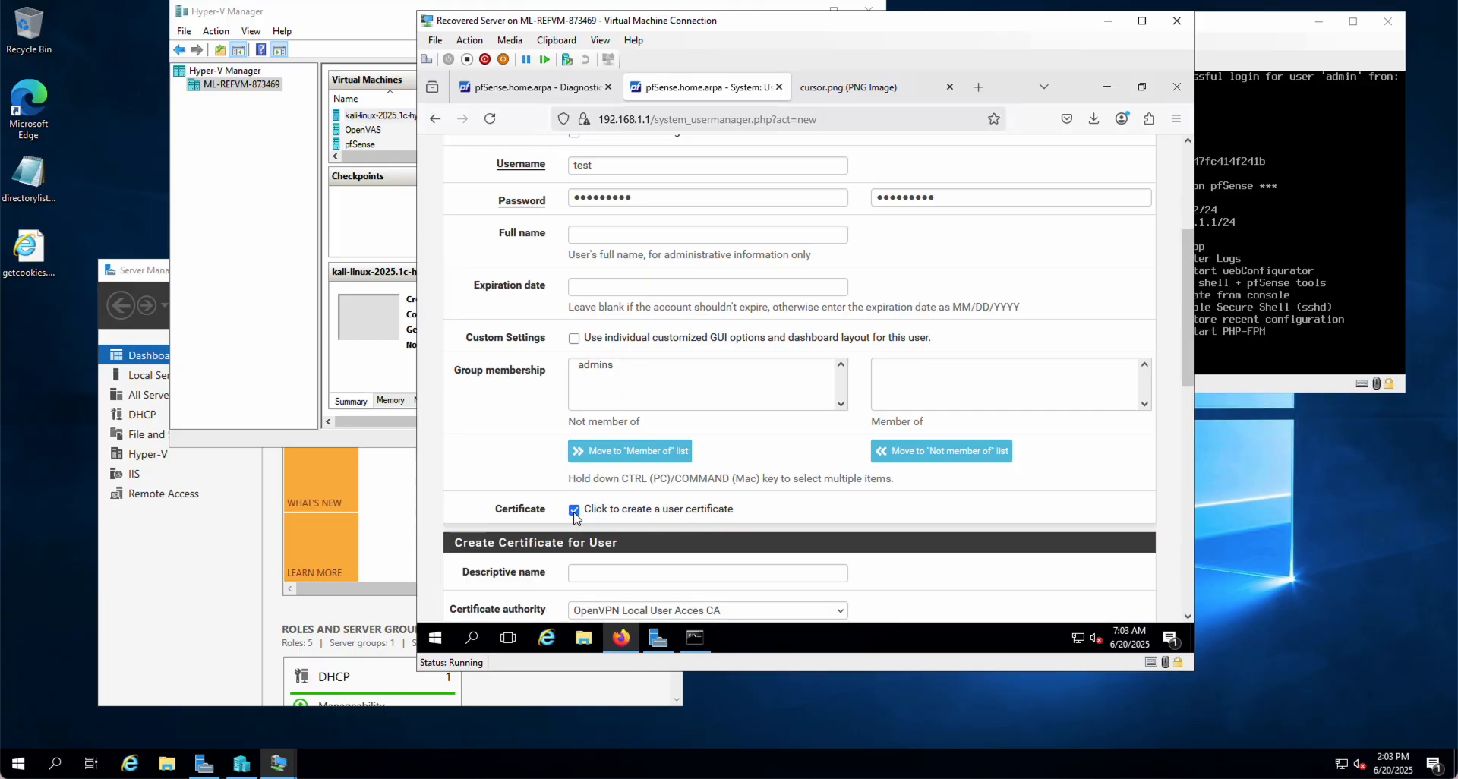
{"action": "scroll", "coordinate": [574, 516], "scroll_direction": "down", "scroll_amount": 4}
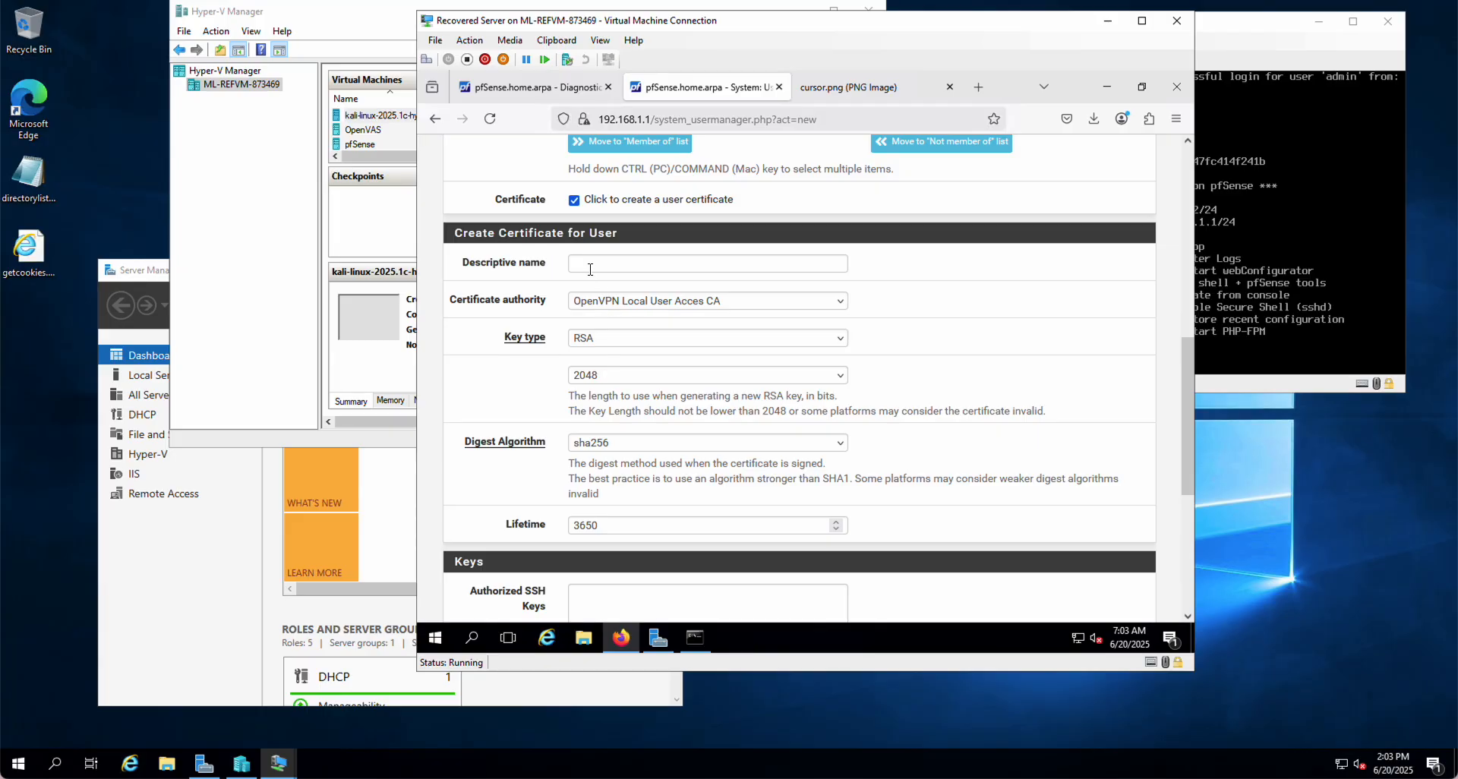
{"action": "left_click", "coordinate": [586, 264]}
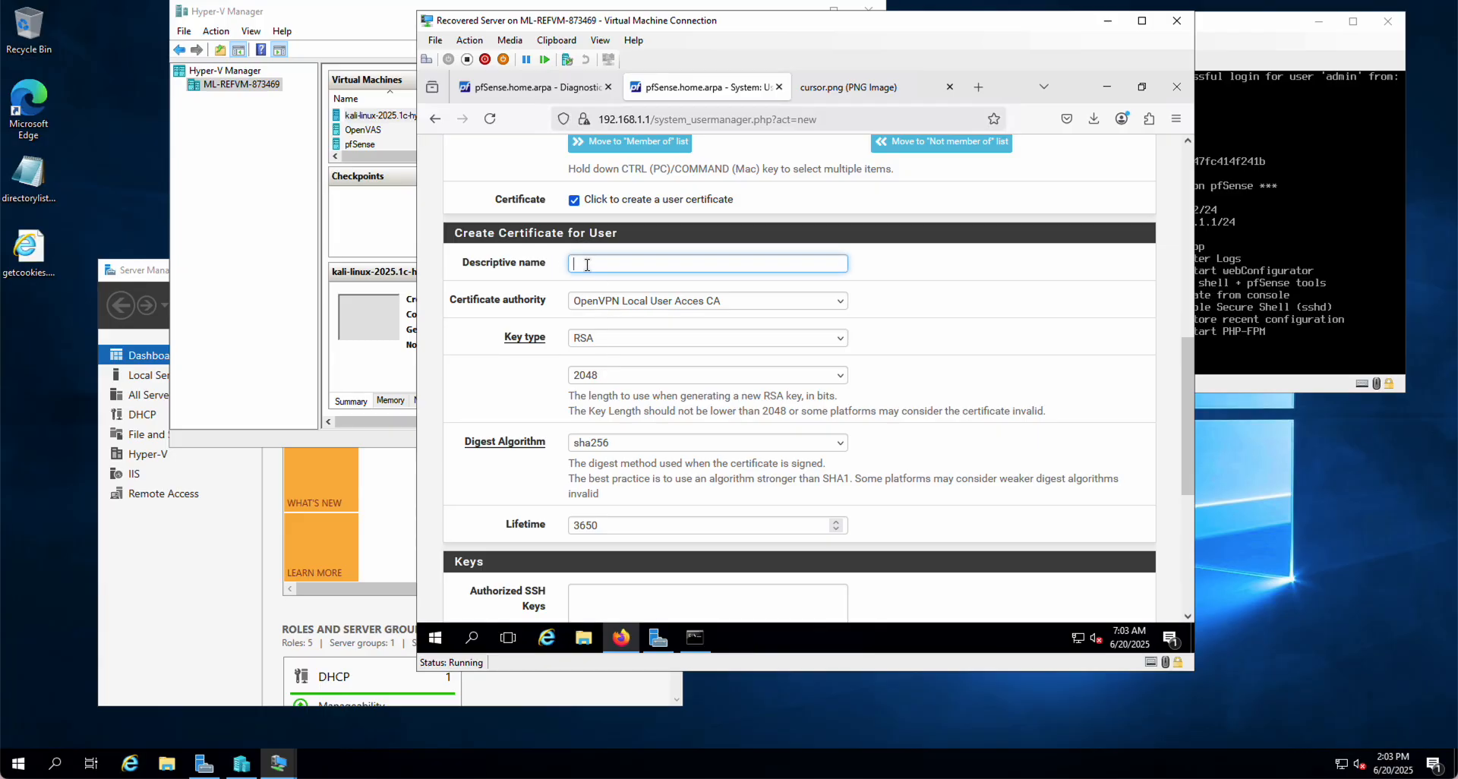
{"action": "type", "text": "Tests"}
{"action": "type", "text": " Cert"}
{"action": "key", "text": "Left"}
{"action": "key", "text": "Left"}
{"action": "key", "text": "Left"}
{"action": "type", "text": "'"}
{"action": "left_click", "coordinate": [543, 258]}
{"action": "type", "text": "test.CIS3880.c"}
{"action": "type", "text": "pom"}
{"action": "scroll", "coordinate": [665, 454], "scroll_direction": "down", "scroll_amount": 4}
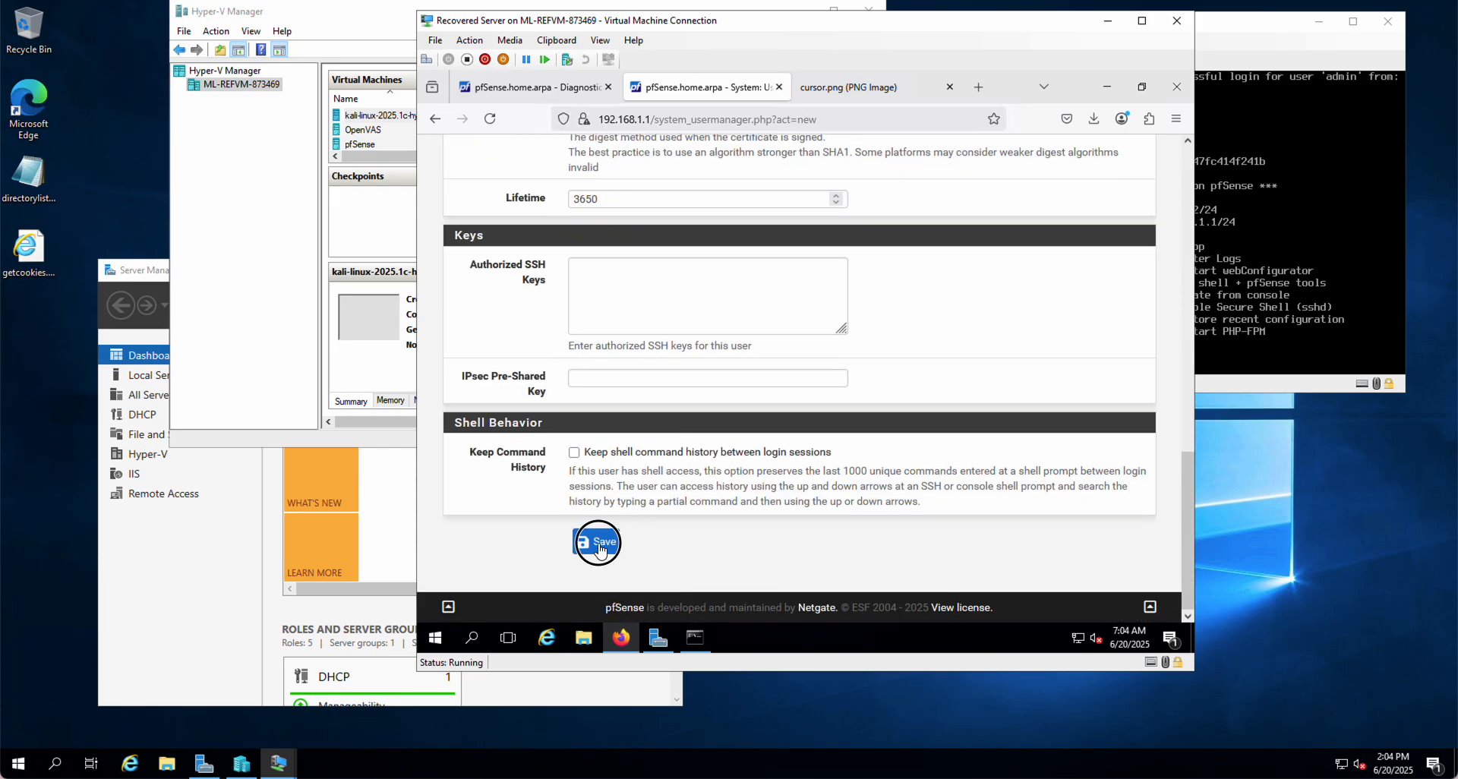
{"action": "left_click", "coordinate": [599, 546]}
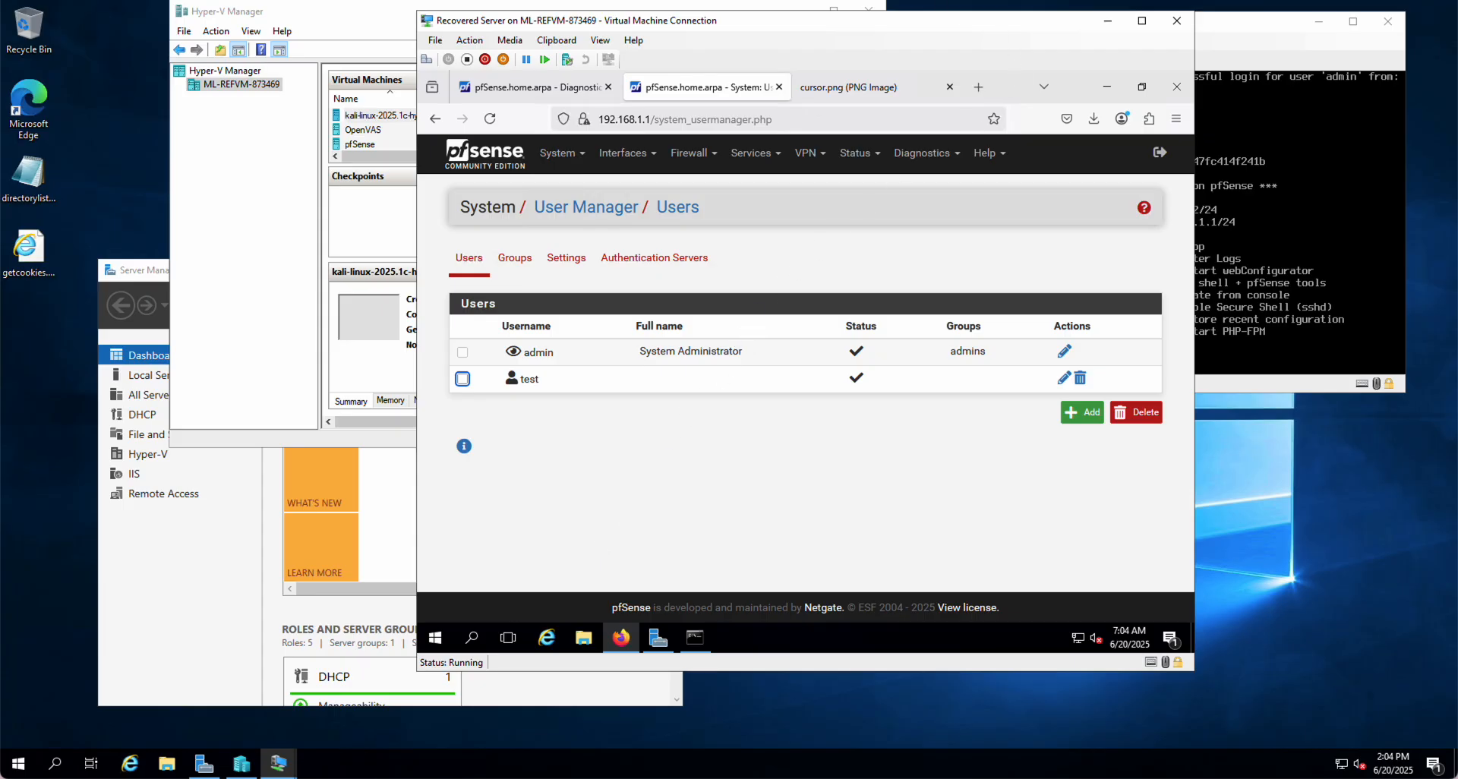
Check System > Certificates to confirm test.CIS3880.com appears in the certificate list
{"action": "left_click", "coordinate": [563, 160]}
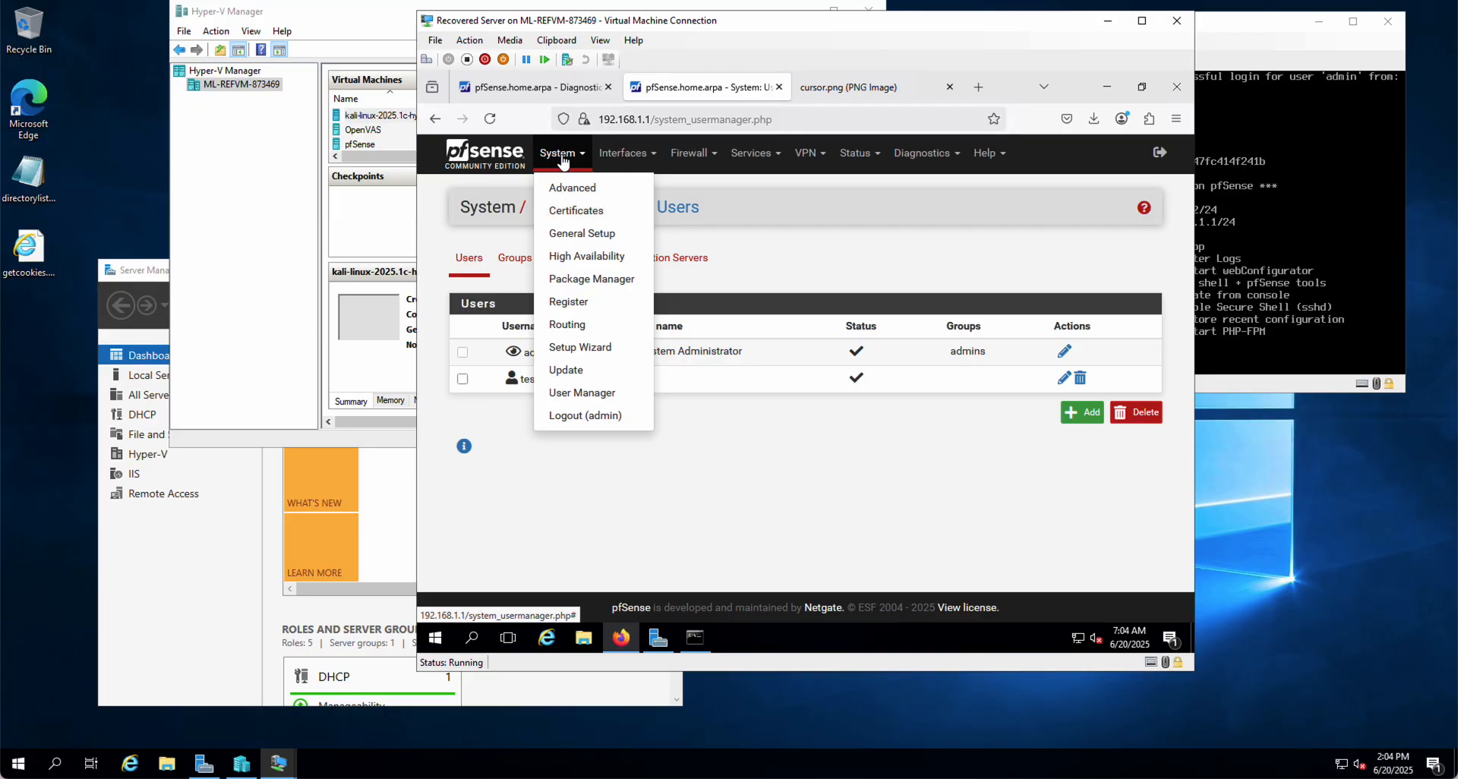
{"action": "left_click", "coordinate": [577, 216]}
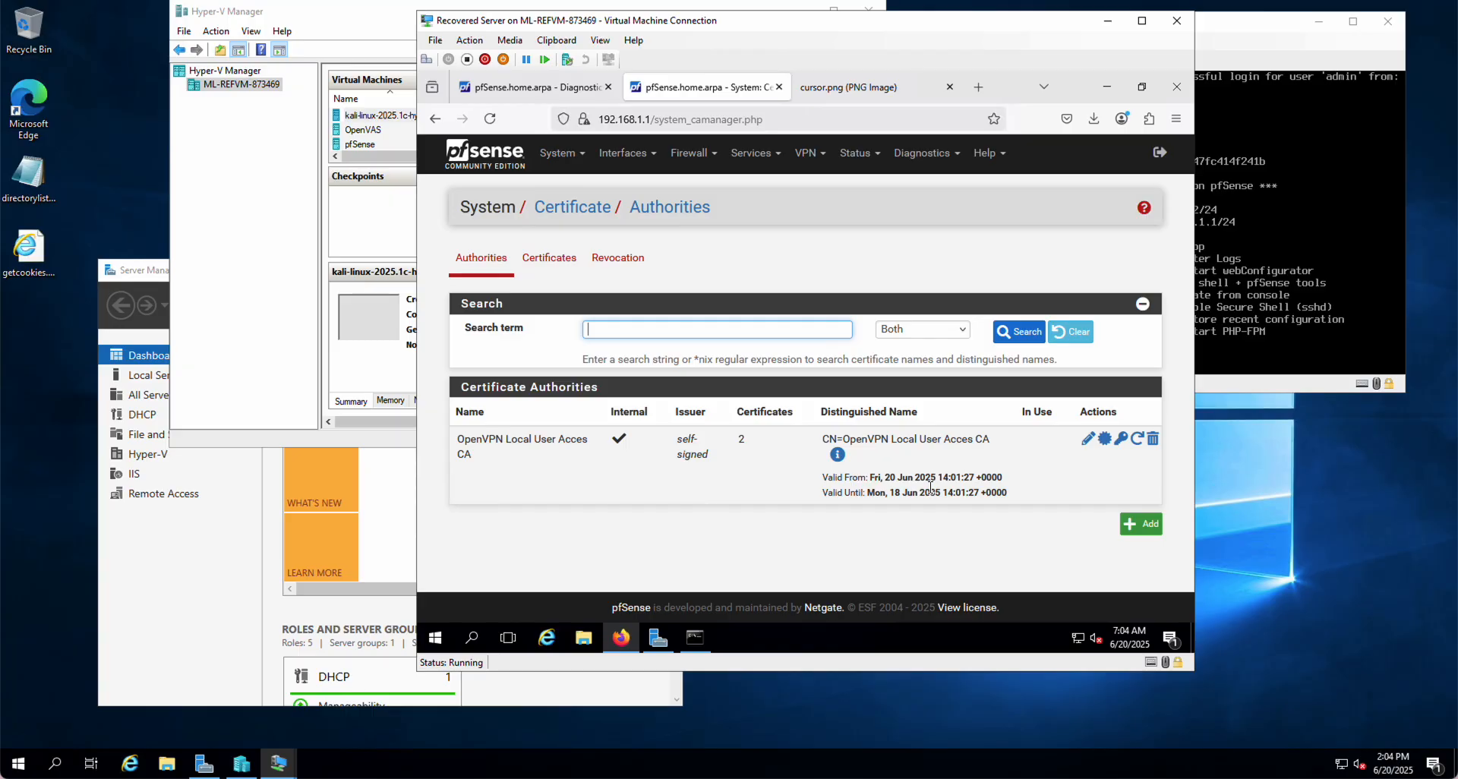
{"action": "left_click", "coordinate": [550, 260]}
{"action": "scroll", "coordinate": [688, 535], "scroll_direction": "down", "scroll_amount": 2}
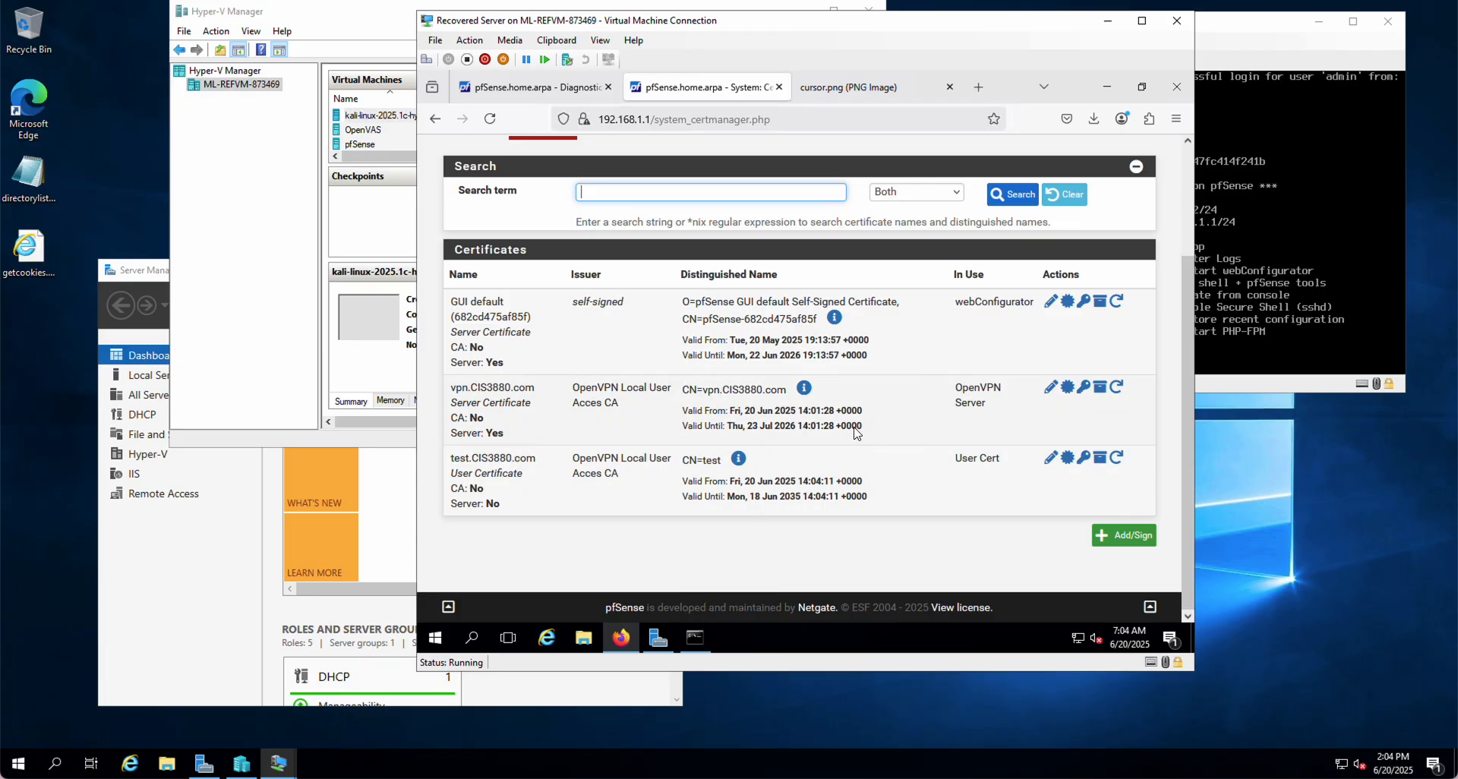
{"action": "scroll", "coordinate": [599, 242], "scroll_direction": "up", "scroll_amount": 2}
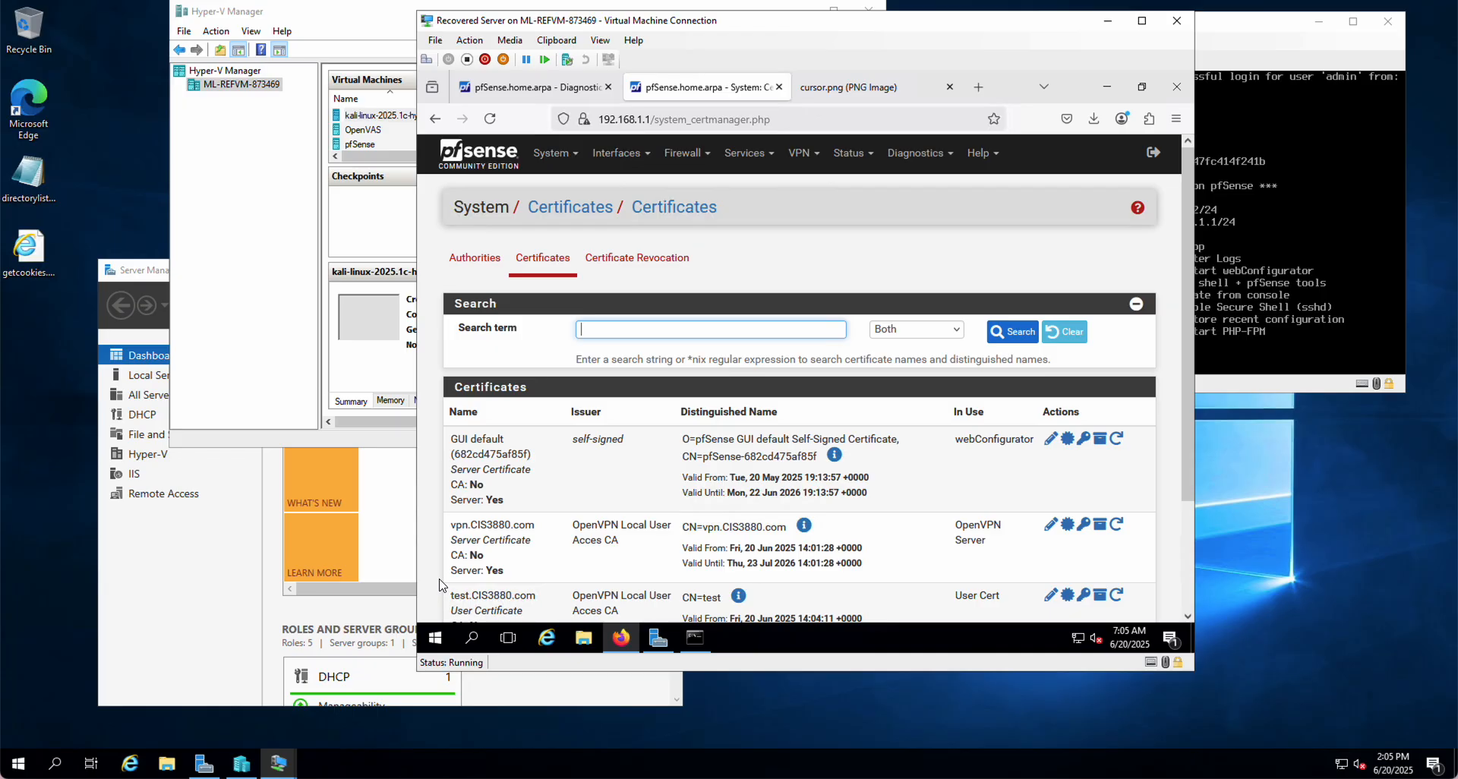
{"action": "left_click", "coordinate": [555, 158]}
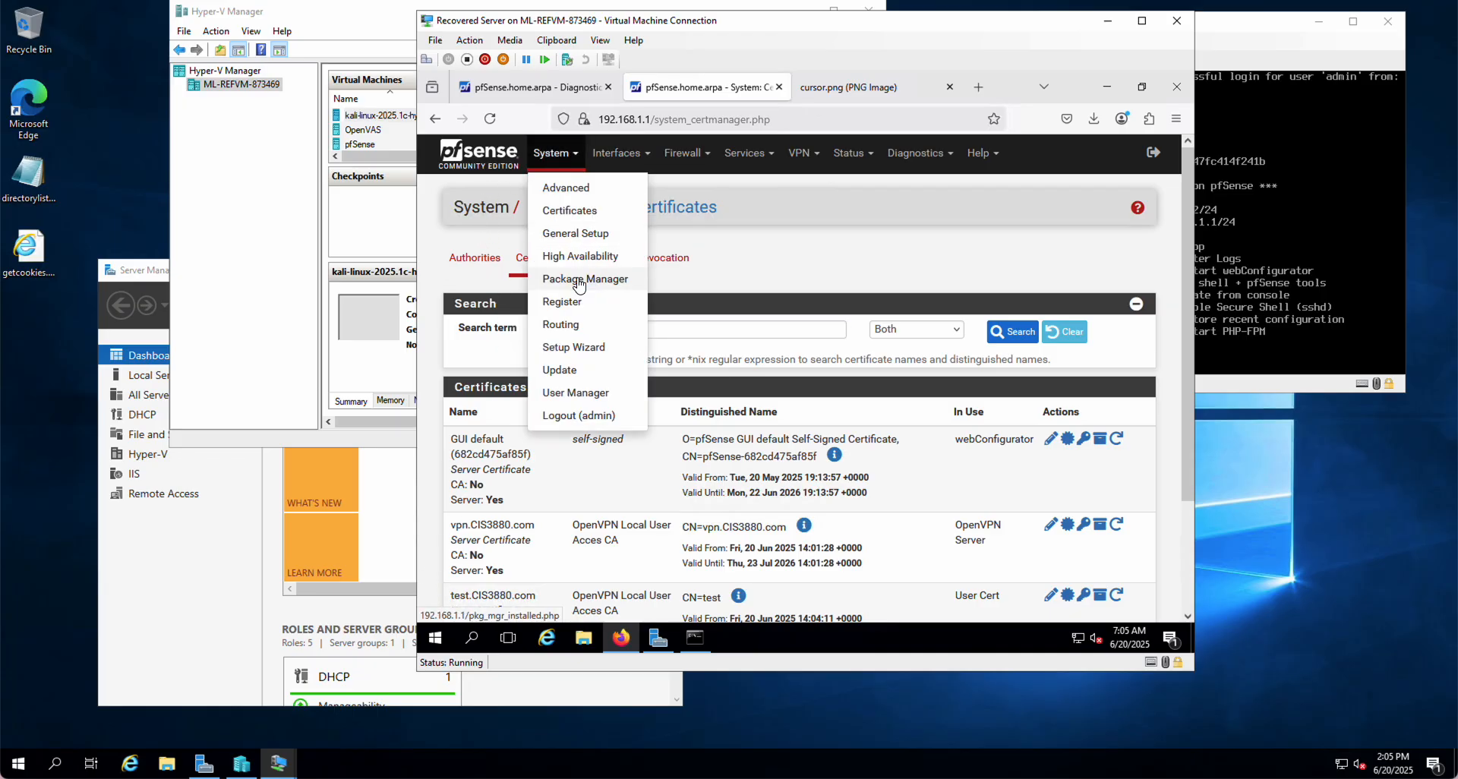
Search Available Packages for openvpn and start installing openvpn-client-export
{"action": "left_click", "coordinate": [580, 281]}
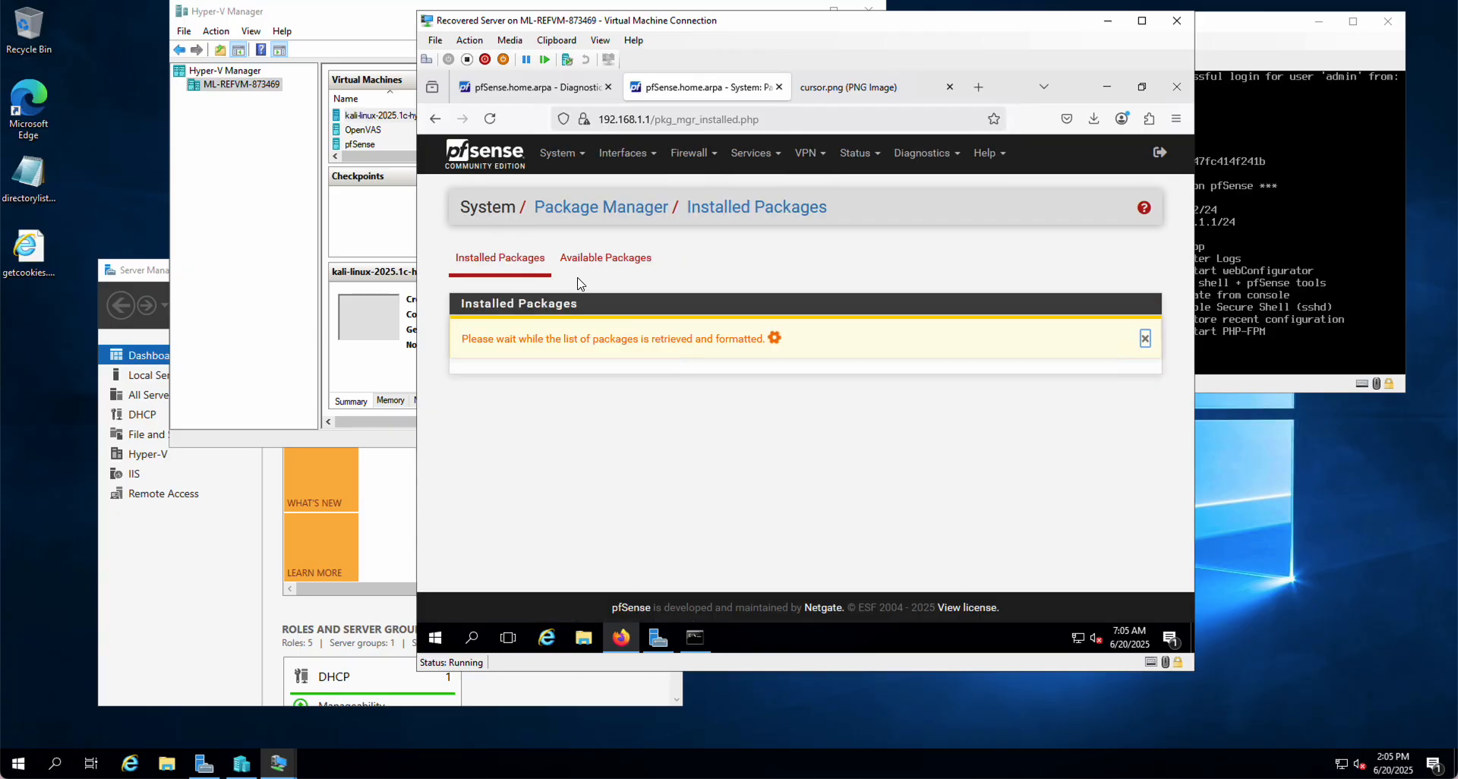
{"action": "left_click", "coordinate": [620, 266]}
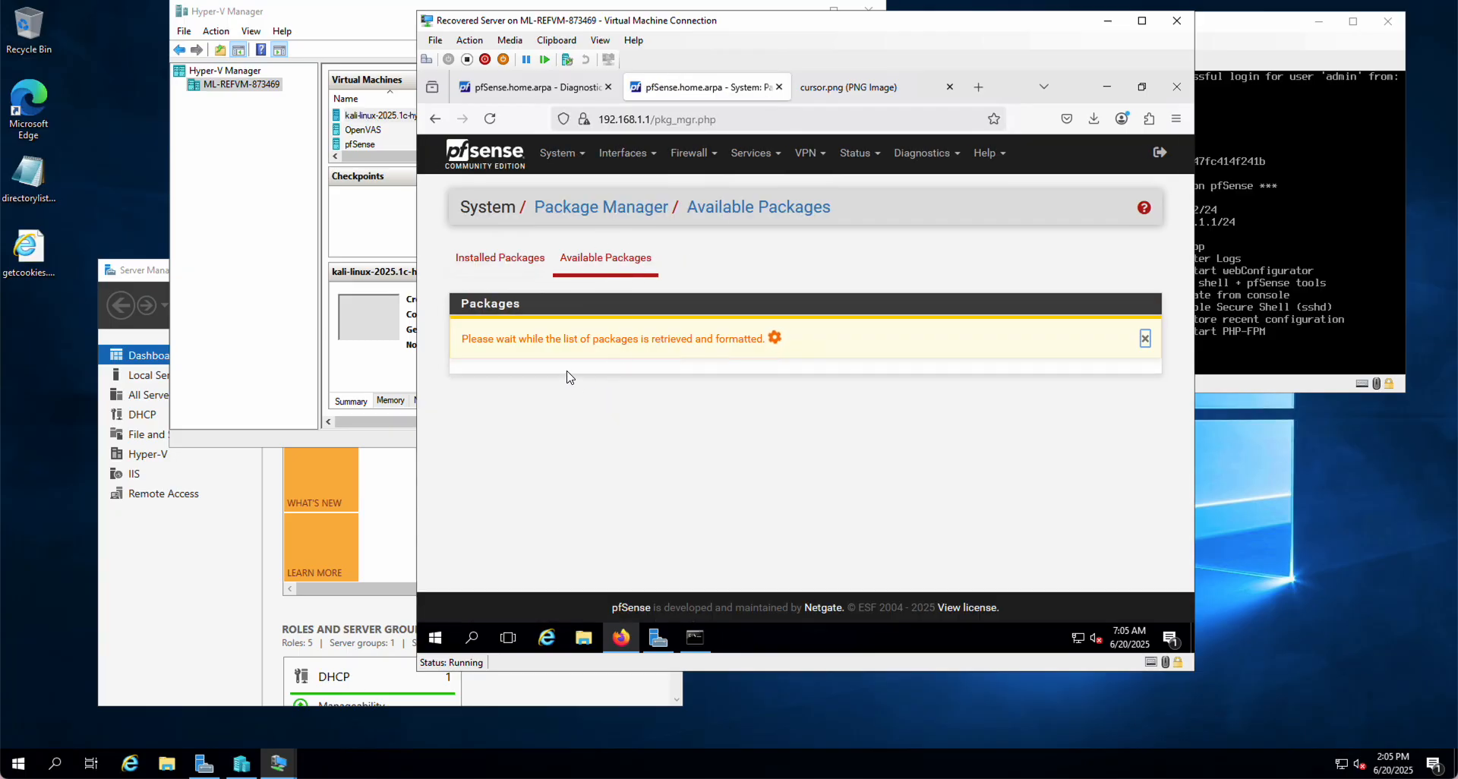
{"action": "left_click", "coordinate": [599, 327]}
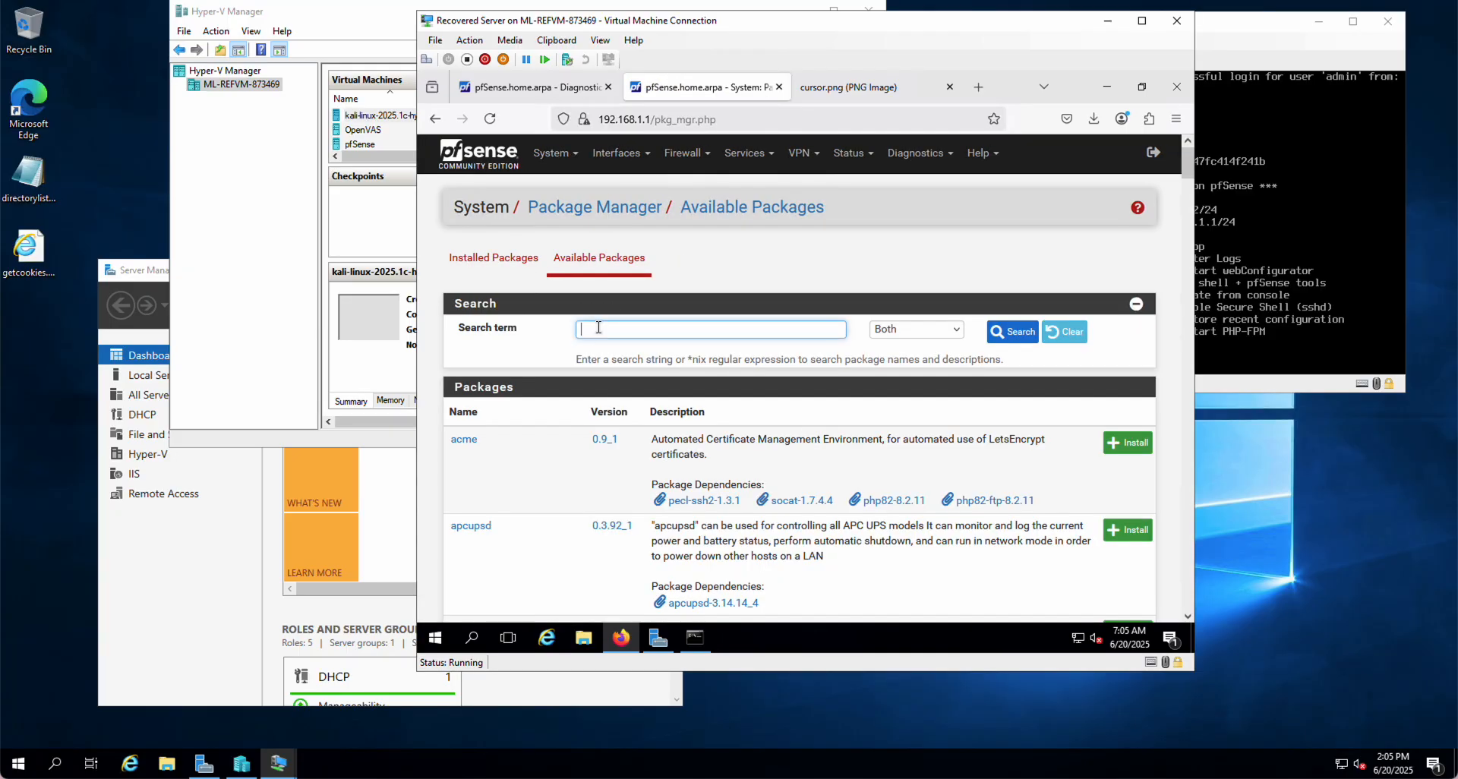
{"action": "type", "text": "openvpn"}
{"action": "left_click", "coordinate": [1010, 332]}
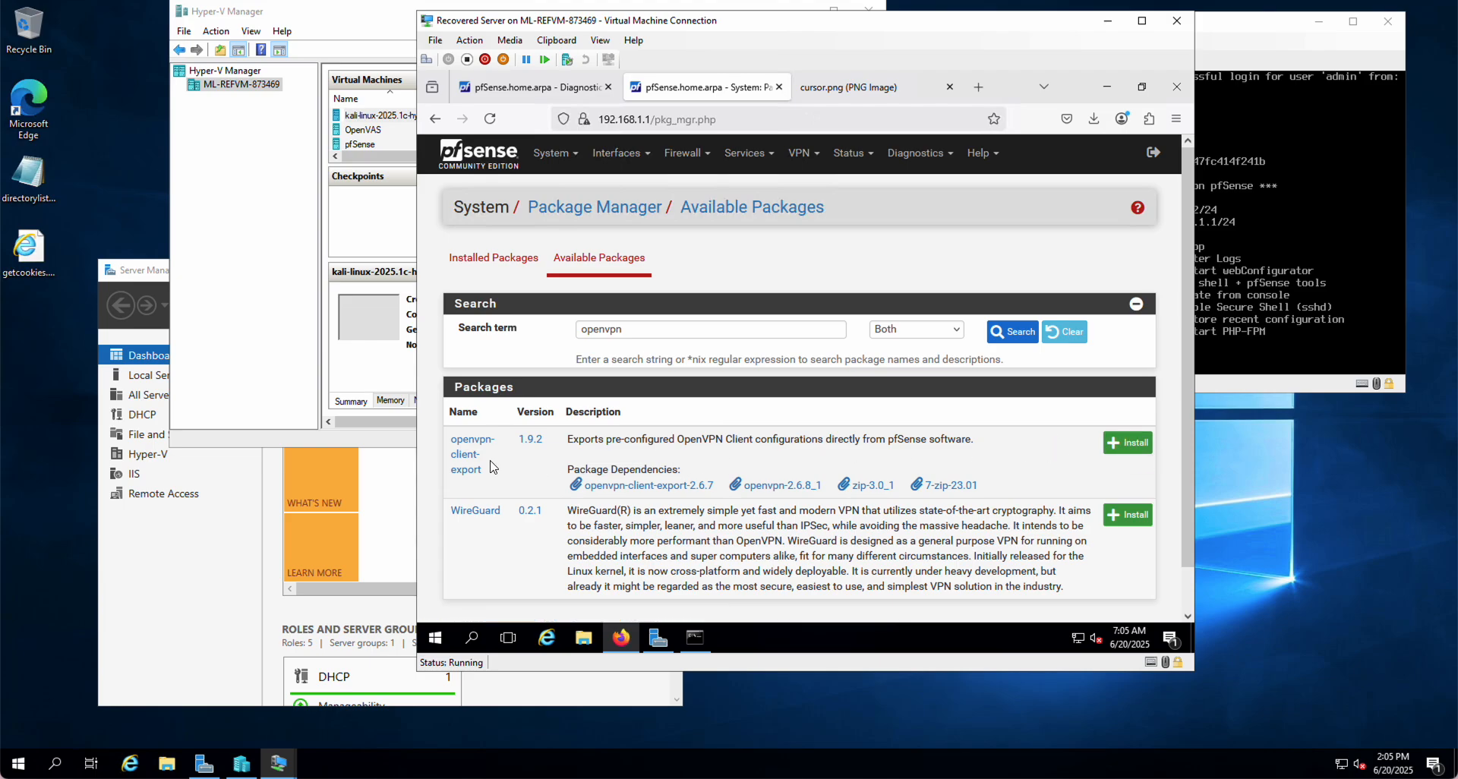
{"action": "left_click", "coordinate": [1129, 449]}
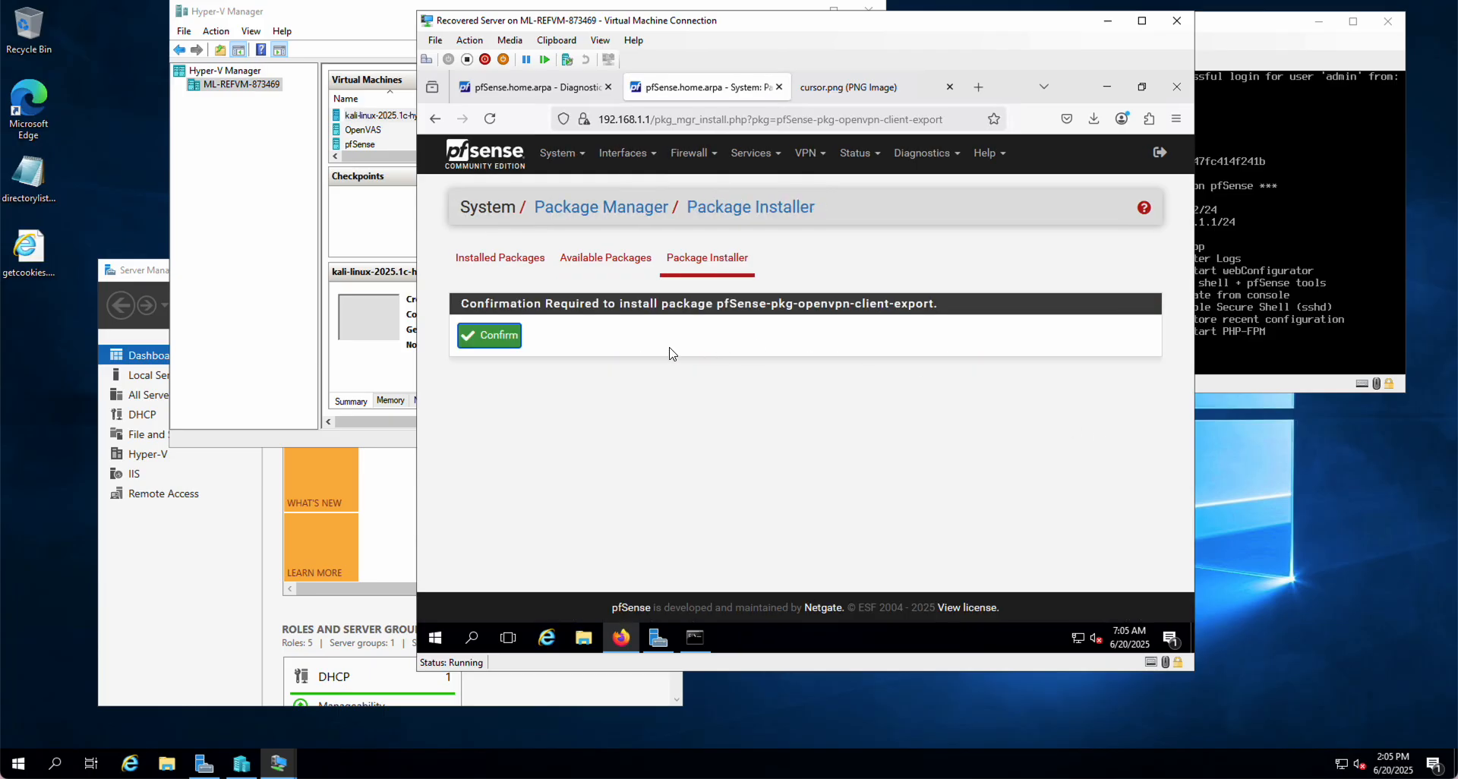
Confirm installation of pfSense-pkg-openvpn-client-export and let it complete successfully
{"action": "left_click", "coordinate": [490, 342]}
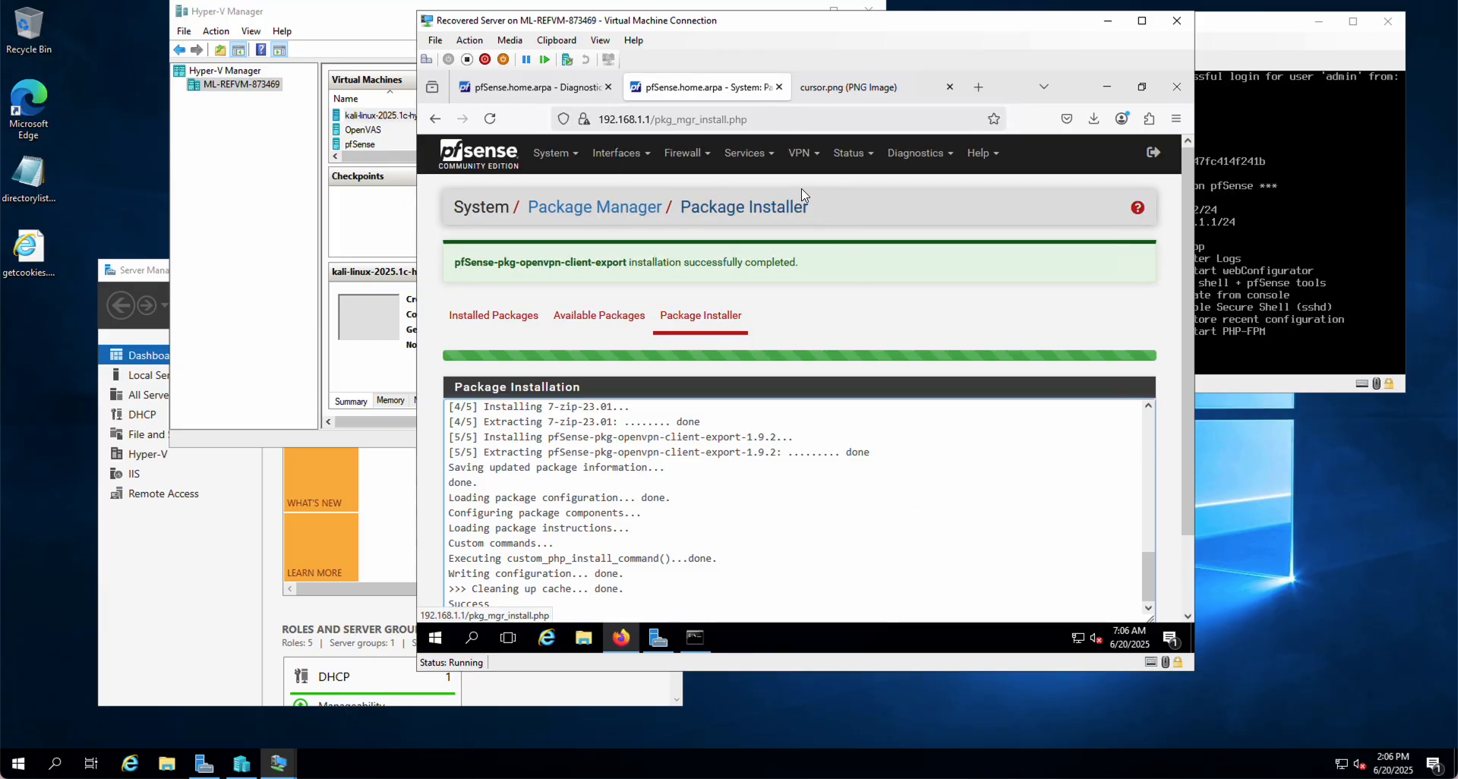
{"action": "left_click", "coordinate": [799, 156]}
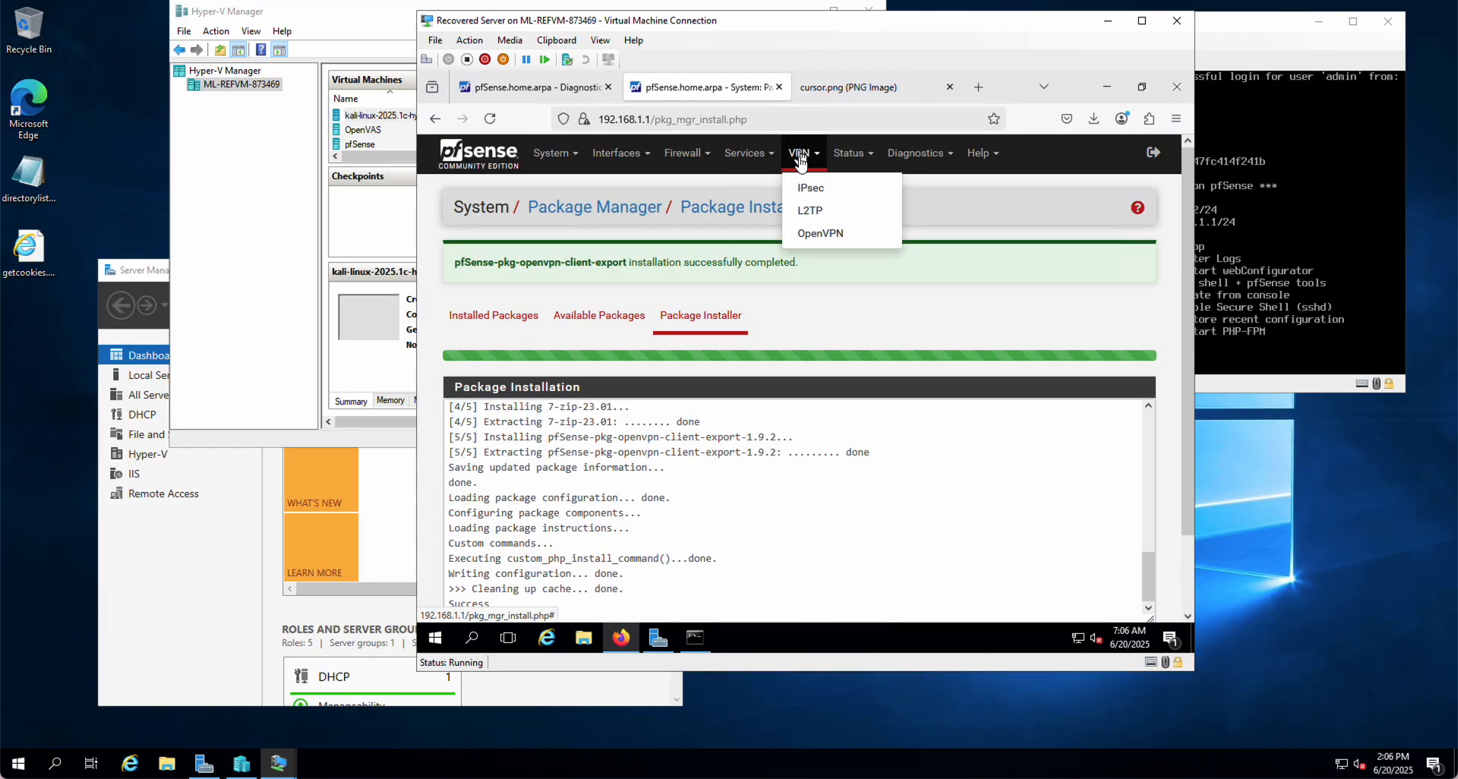
Go to VPN > OpenVPN Client Export and scroll to the test user's export options
{"action": "left_click", "coordinate": [820, 233]}
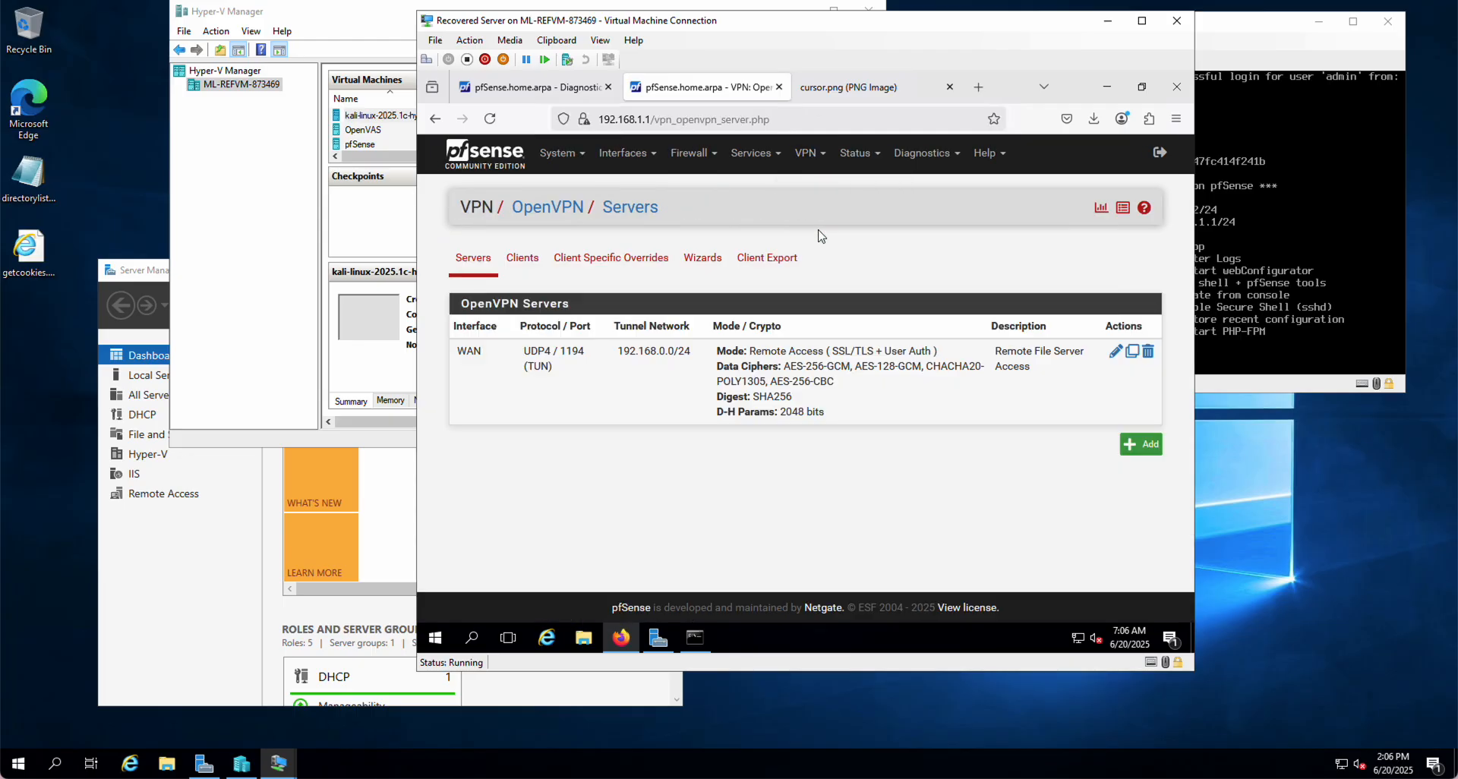
{"action": "left_click", "coordinate": [767, 262]}
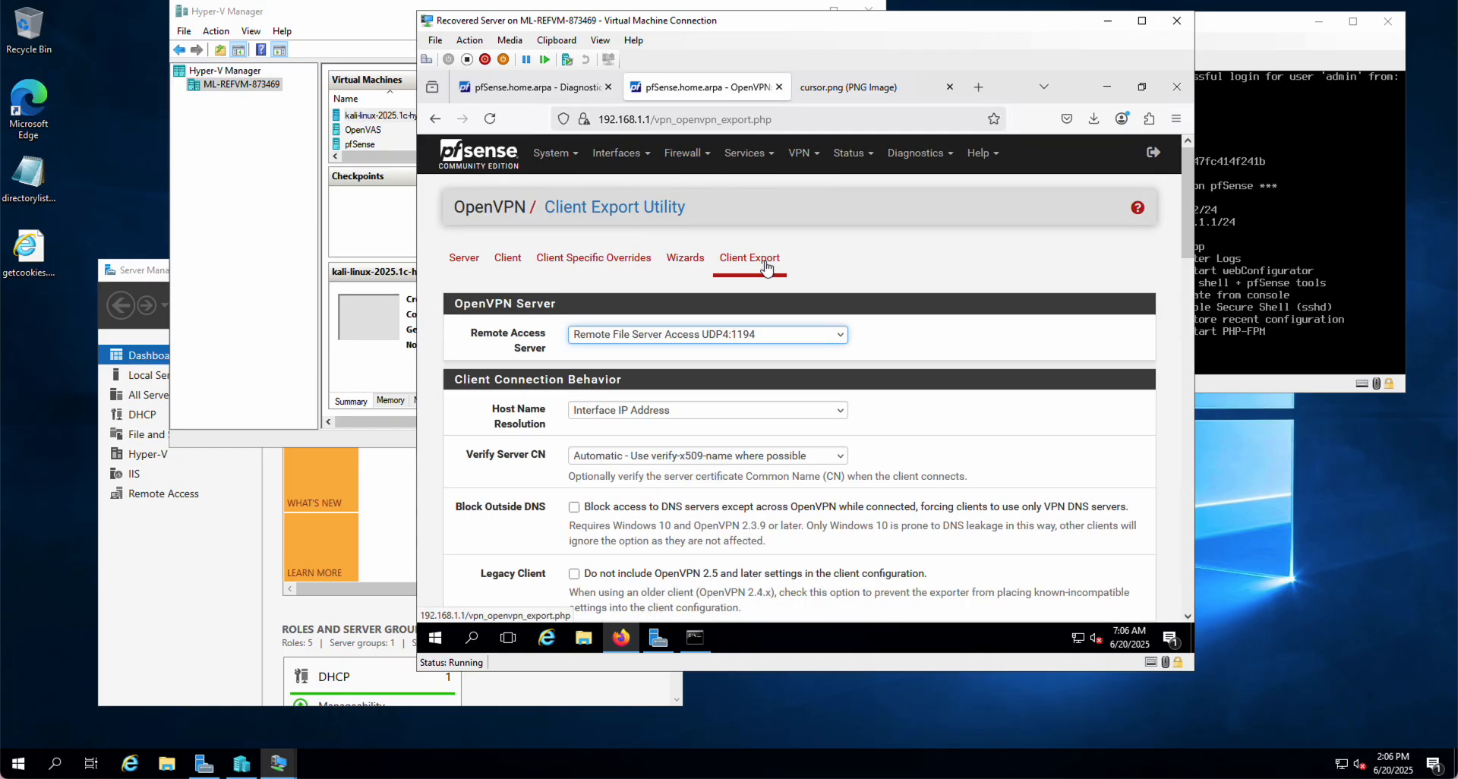
{"action": "scroll", "coordinate": [922, 367], "scroll_direction": "down", "scroll_amount": 2}
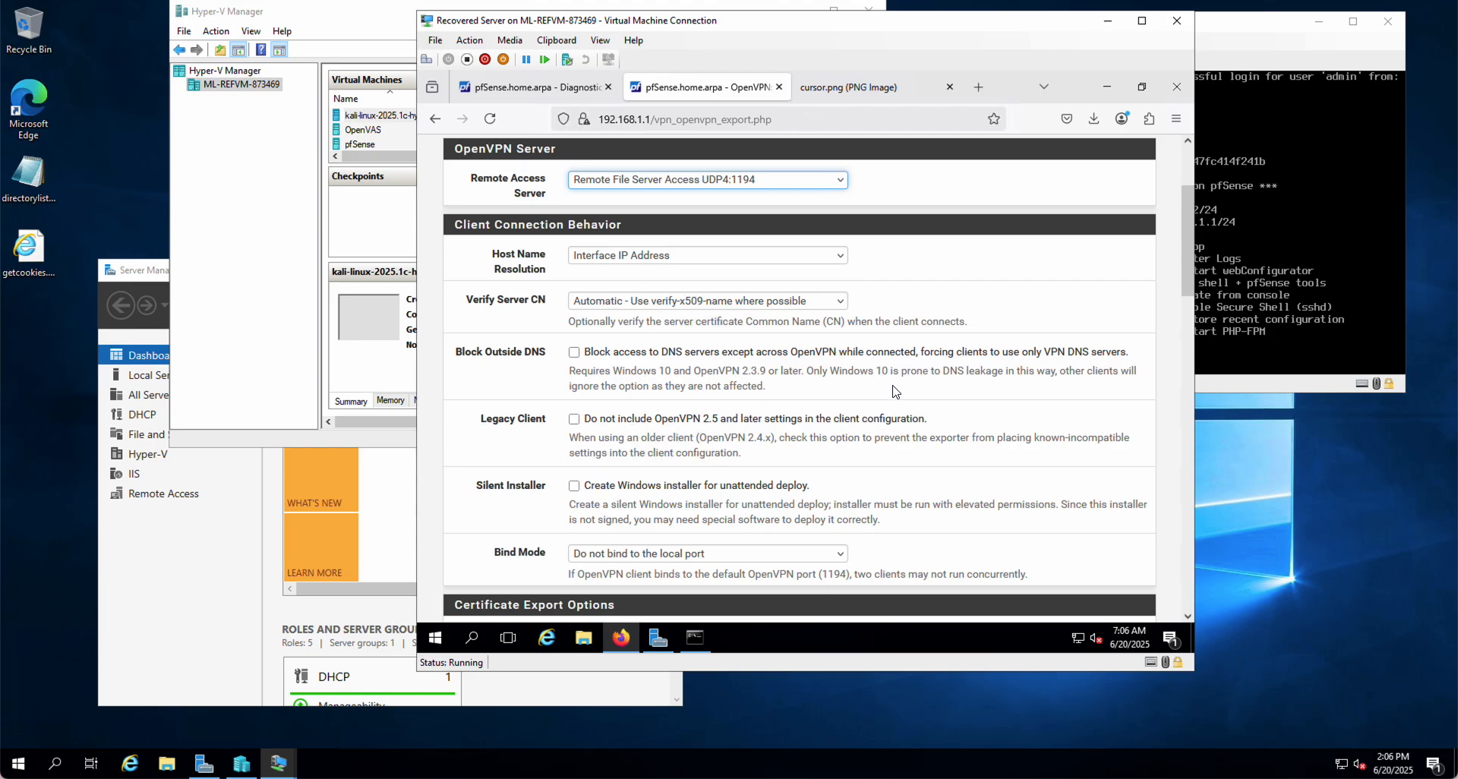
{"action": "scroll", "coordinate": [895, 391], "scroll_direction": "down", "scroll_amount": 3}
{"action": "scroll", "coordinate": [896, 391], "scroll_direction": "down", "scroll_amount": 5}
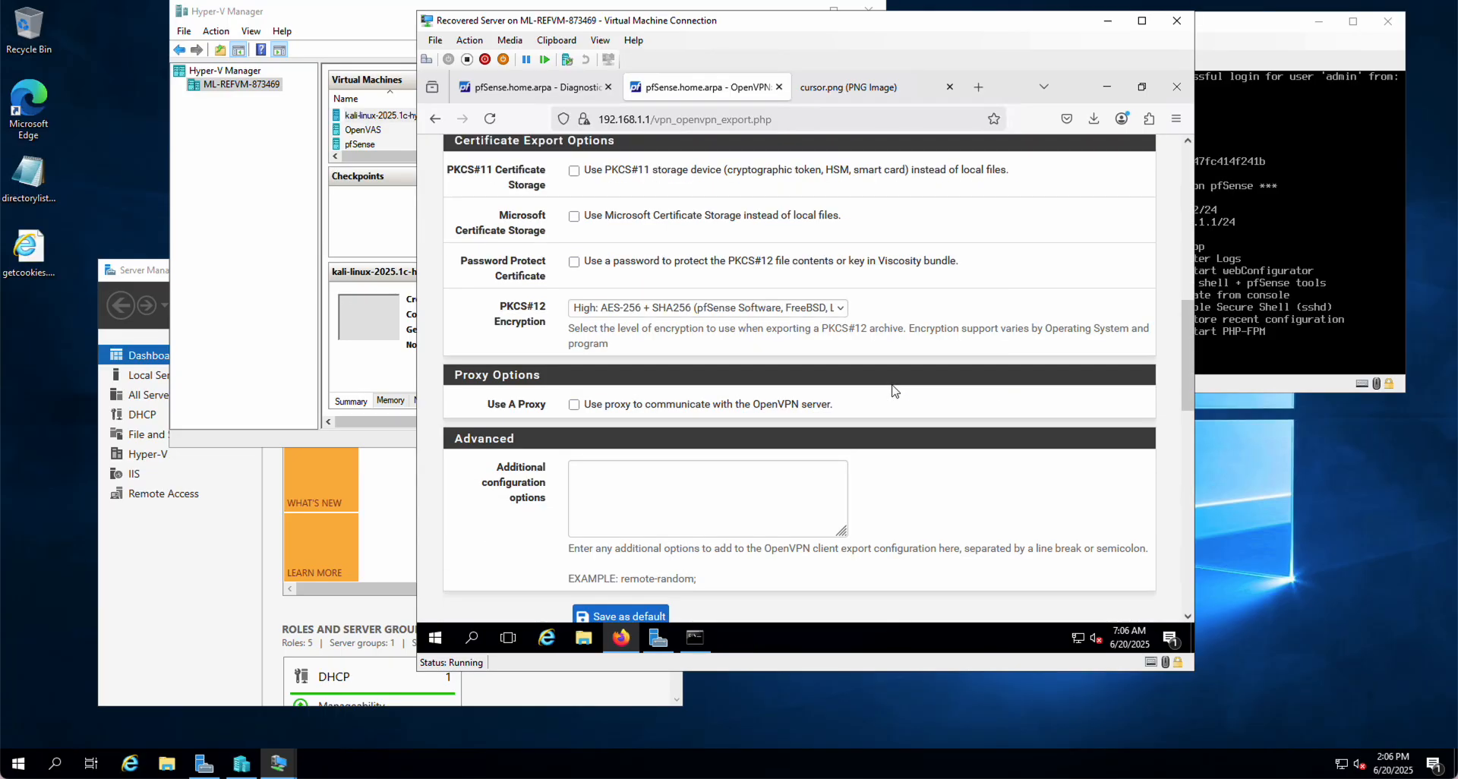
{"action": "scroll", "coordinate": [893, 389], "scroll_direction": "down", "scroll_amount": 5}
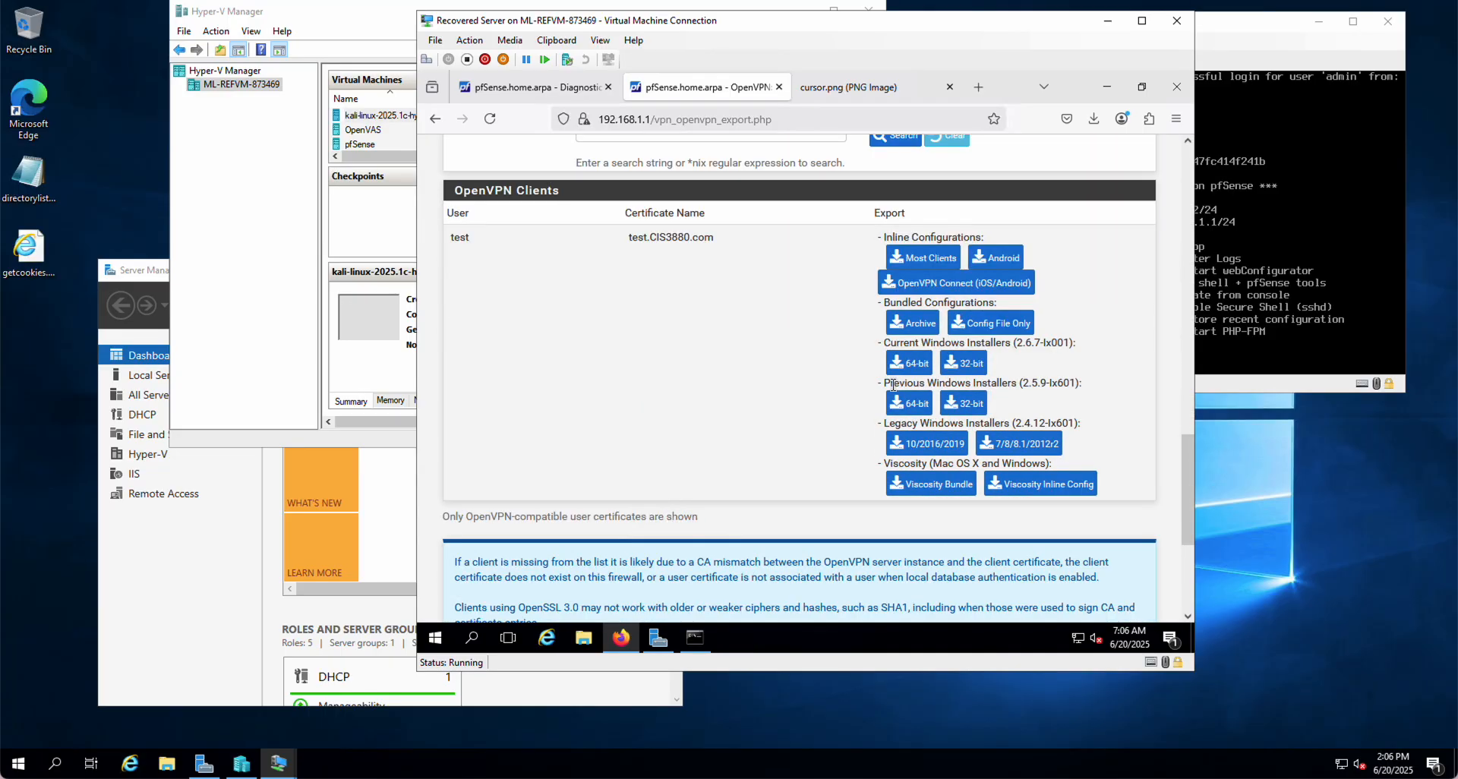
{"action": "scroll", "coordinate": [894, 385], "scroll_direction": "up", "scroll_amount": 1}
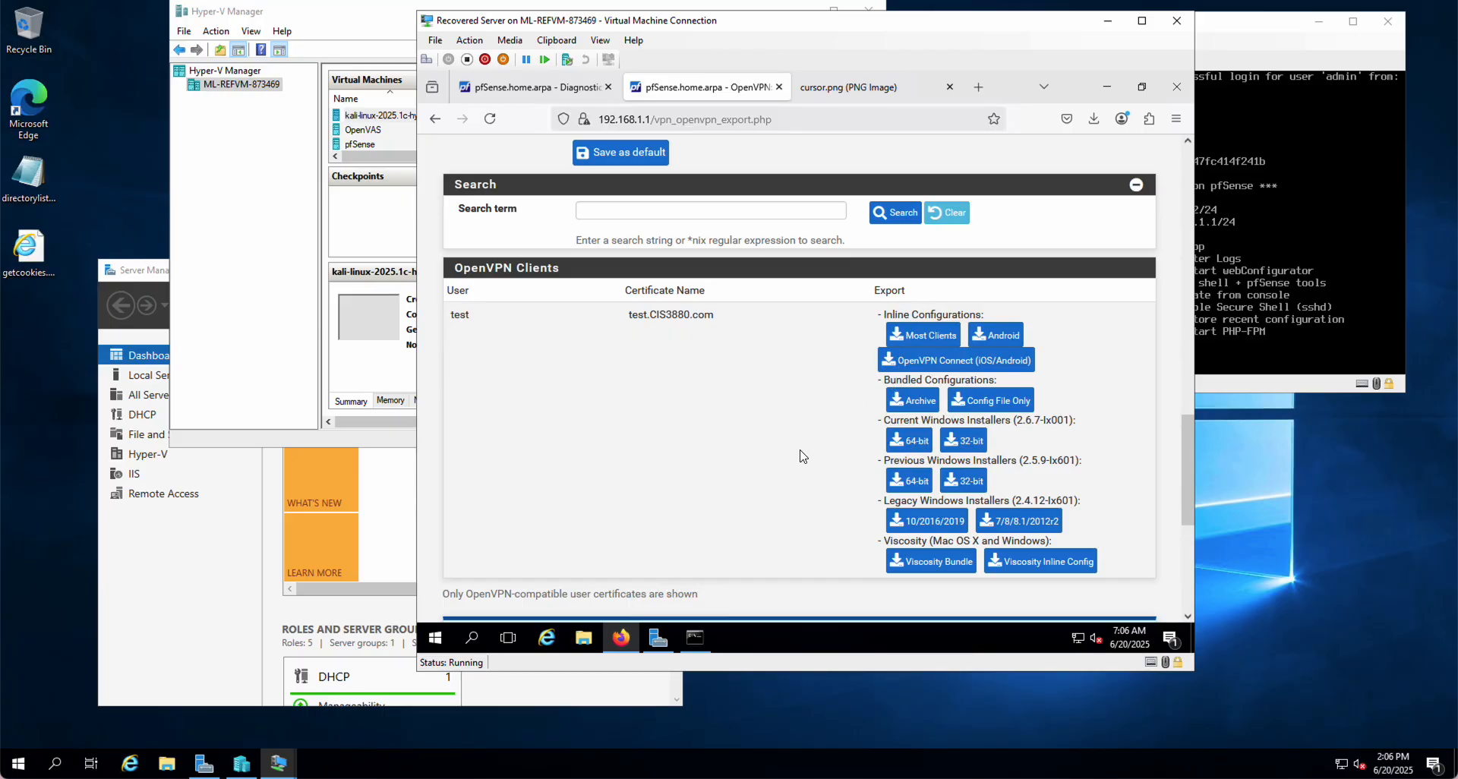
{"action": "scroll", "coordinate": [801, 450], "scroll_direction": "down", "scroll_amount": 3}
{"action": "scroll", "coordinate": [800, 450], "scroll_direction": "up", "scroll_amount": 3}
Download the test user's current 64-bit Windows installer and show it in the Downloads folder
{"action": "right_click", "coordinate": [907, 446]}
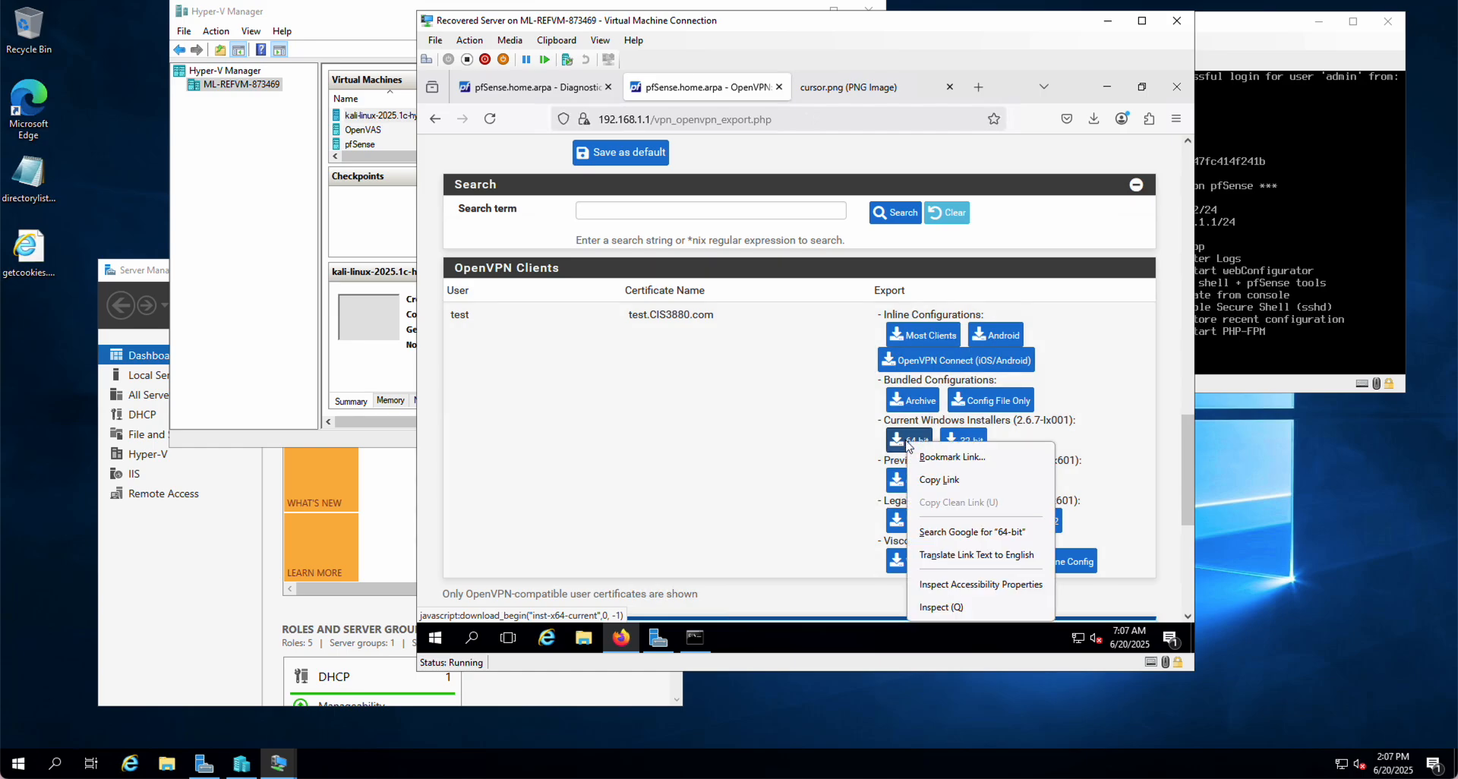
{"action": "left_click", "coordinate": [777, 446]}
{"action": "left_click", "coordinate": [909, 442]}
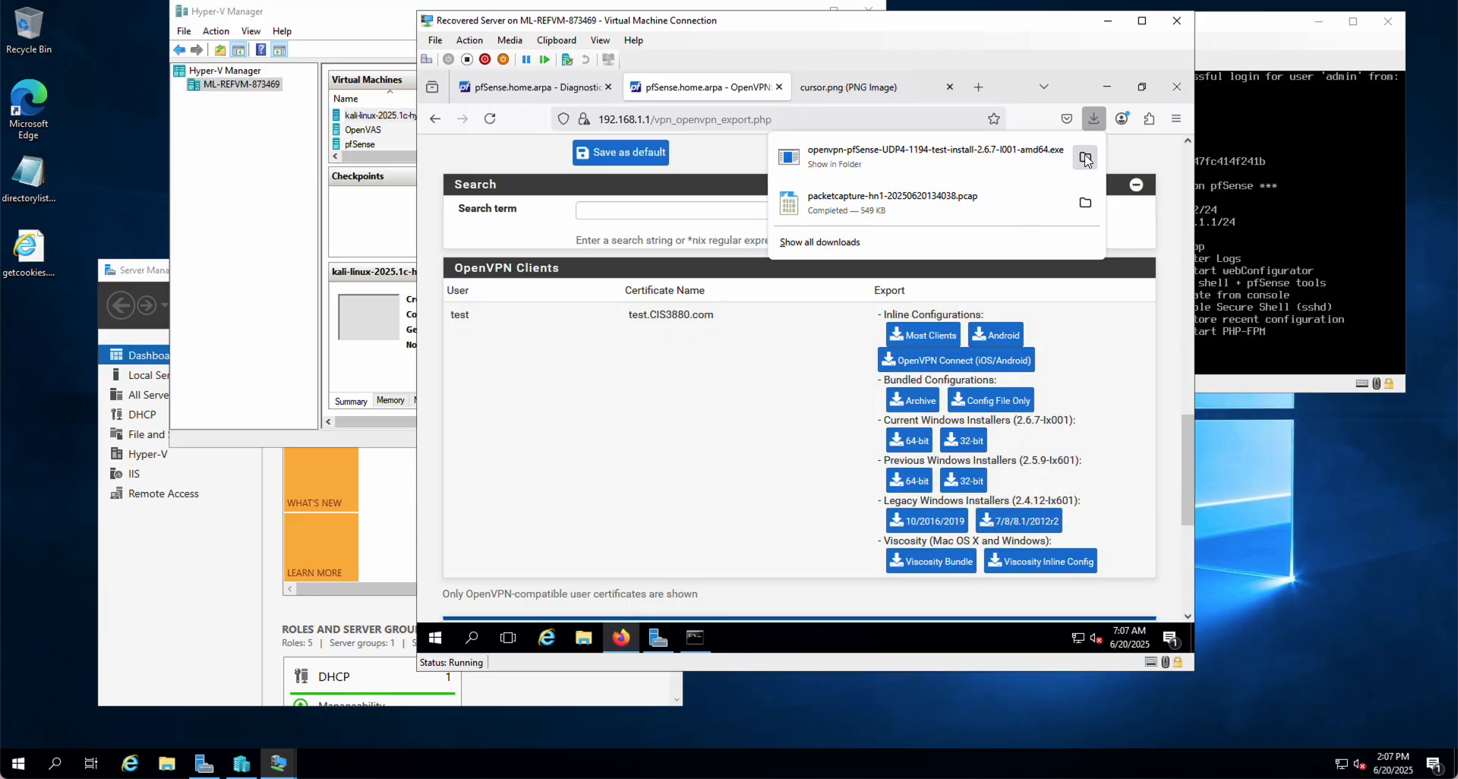
{"action": "left_click", "coordinate": [1086, 158]}
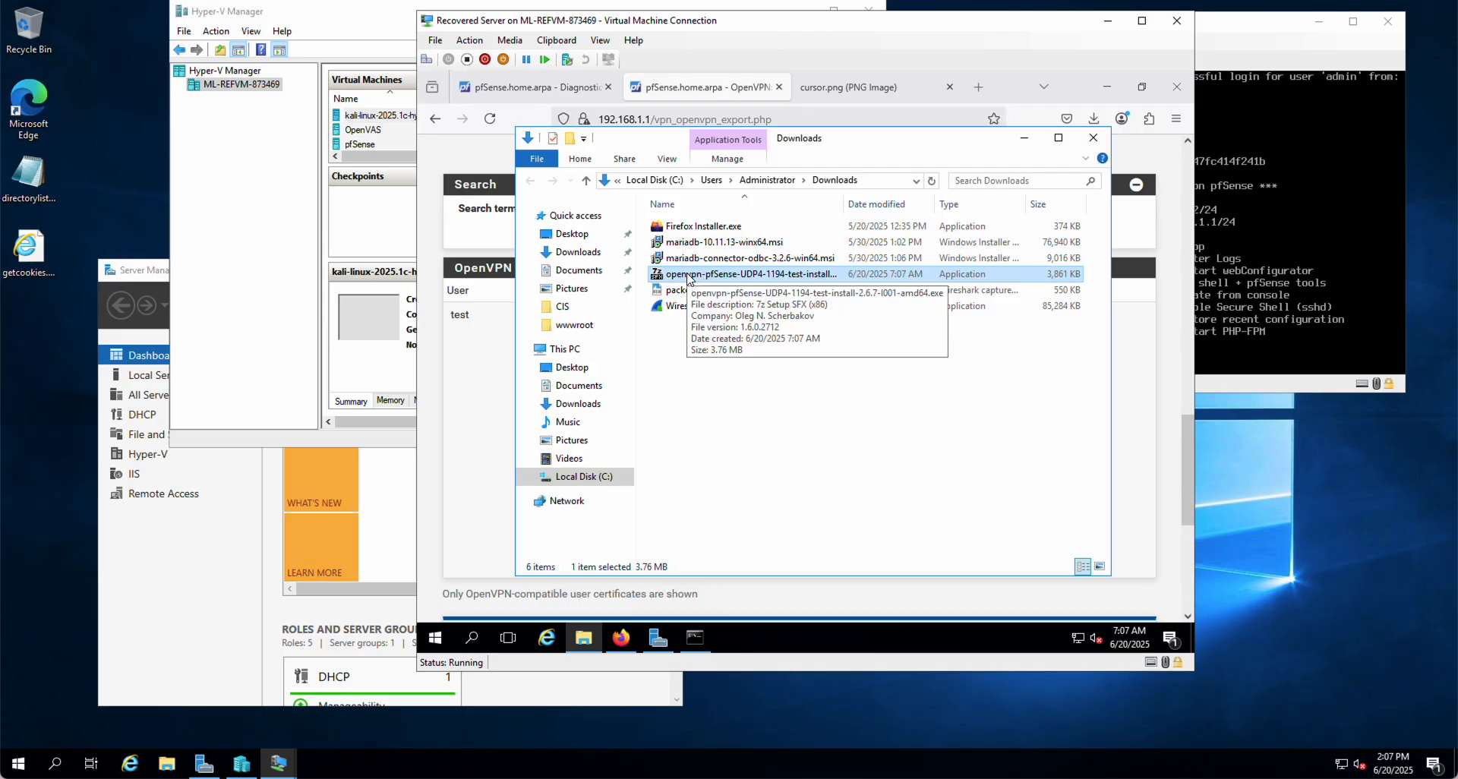
{"action": "right_click", "coordinate": [690, 278]}
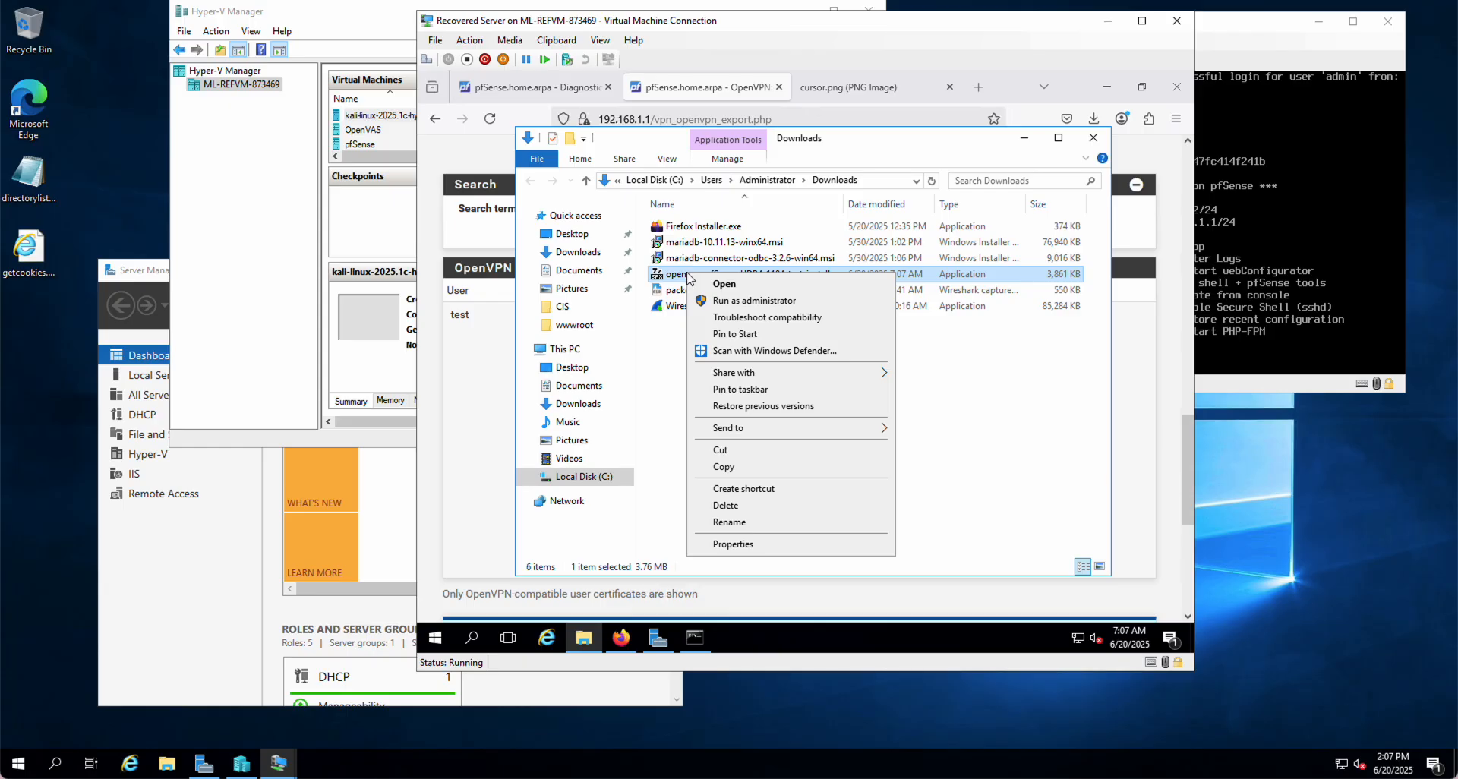
{"action": "left_click", "coordinate": [660, 378]}
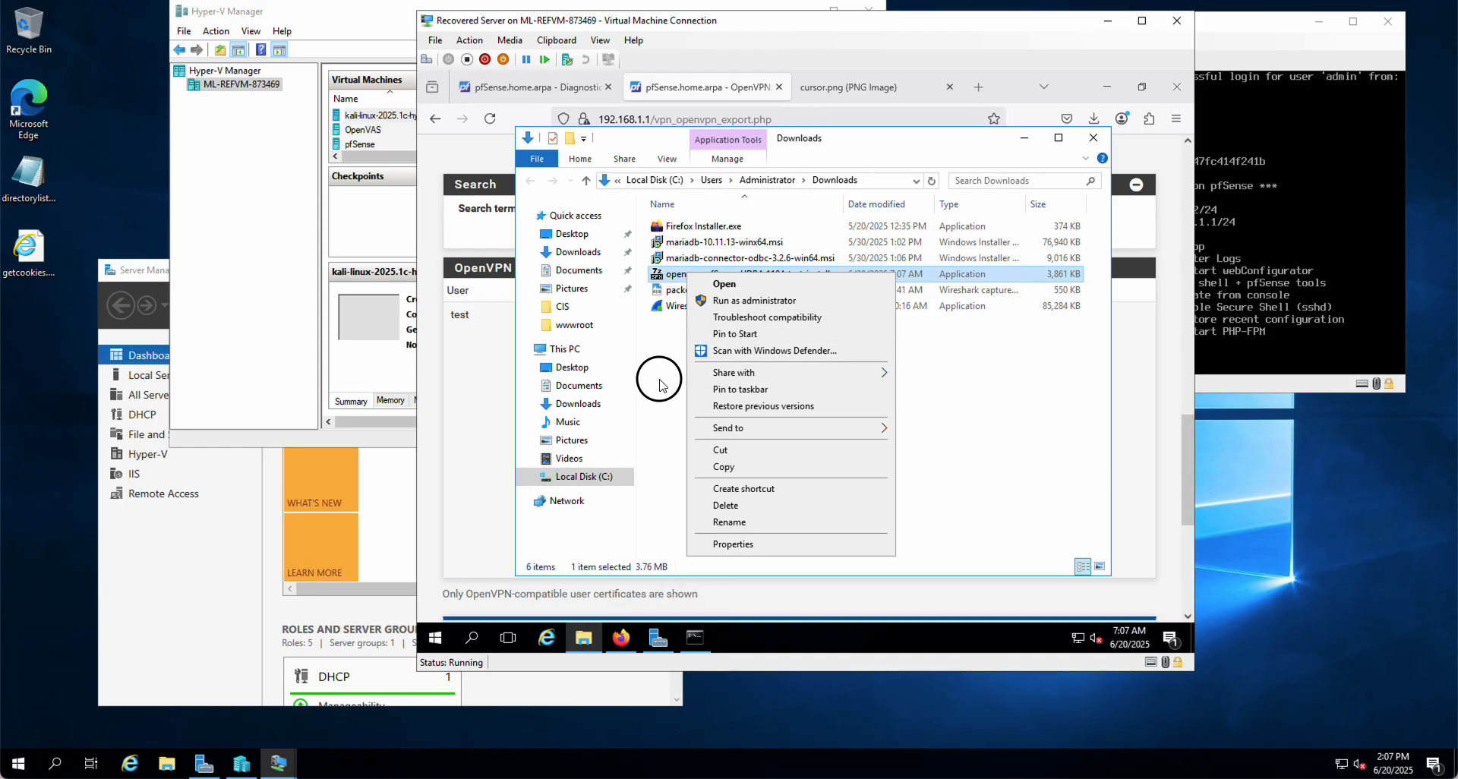
{"action": "left_click", "coordinate": [682, 278]}
{"action": "right_click", "coordinate": [681, 278]}
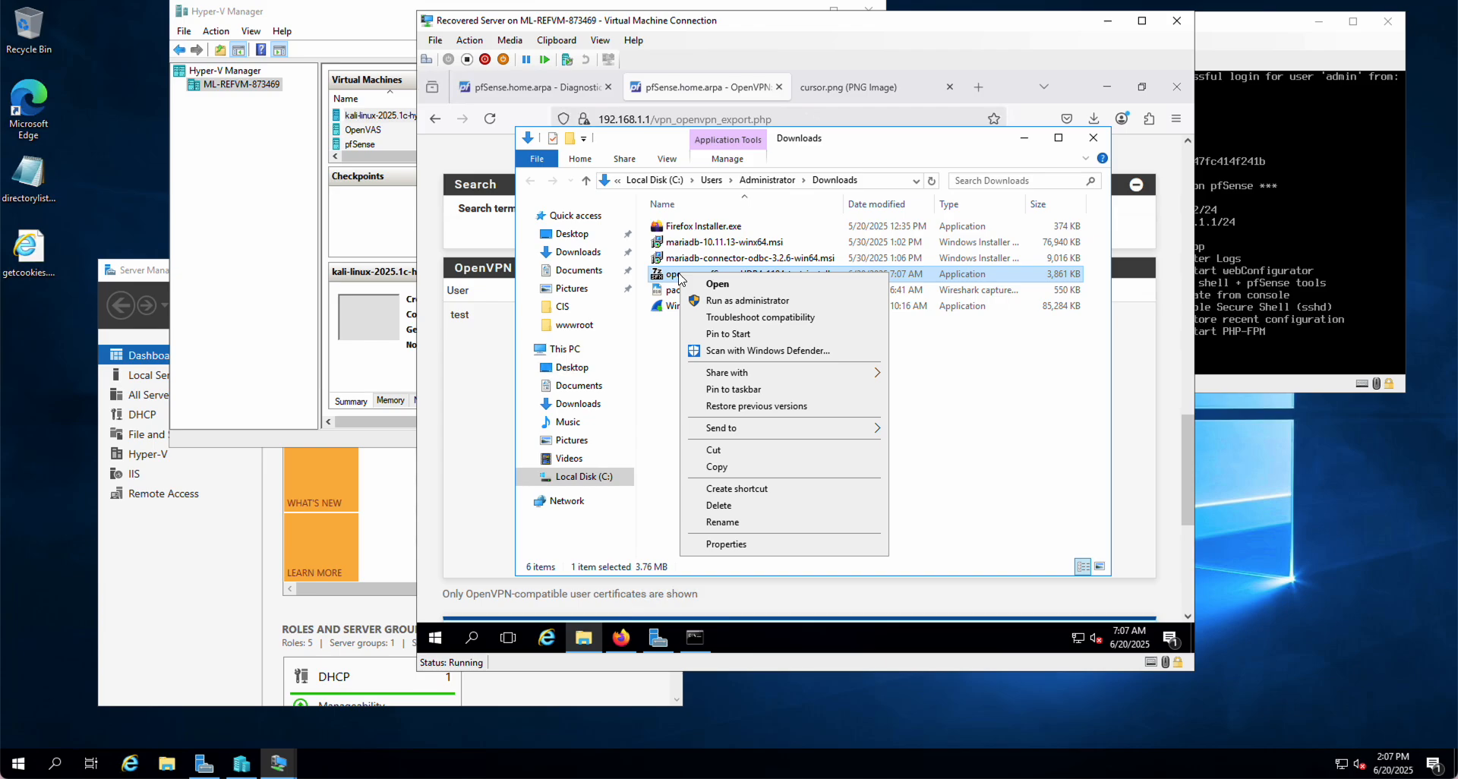
{"action": "left_click", "coordinate": [671, 366]}
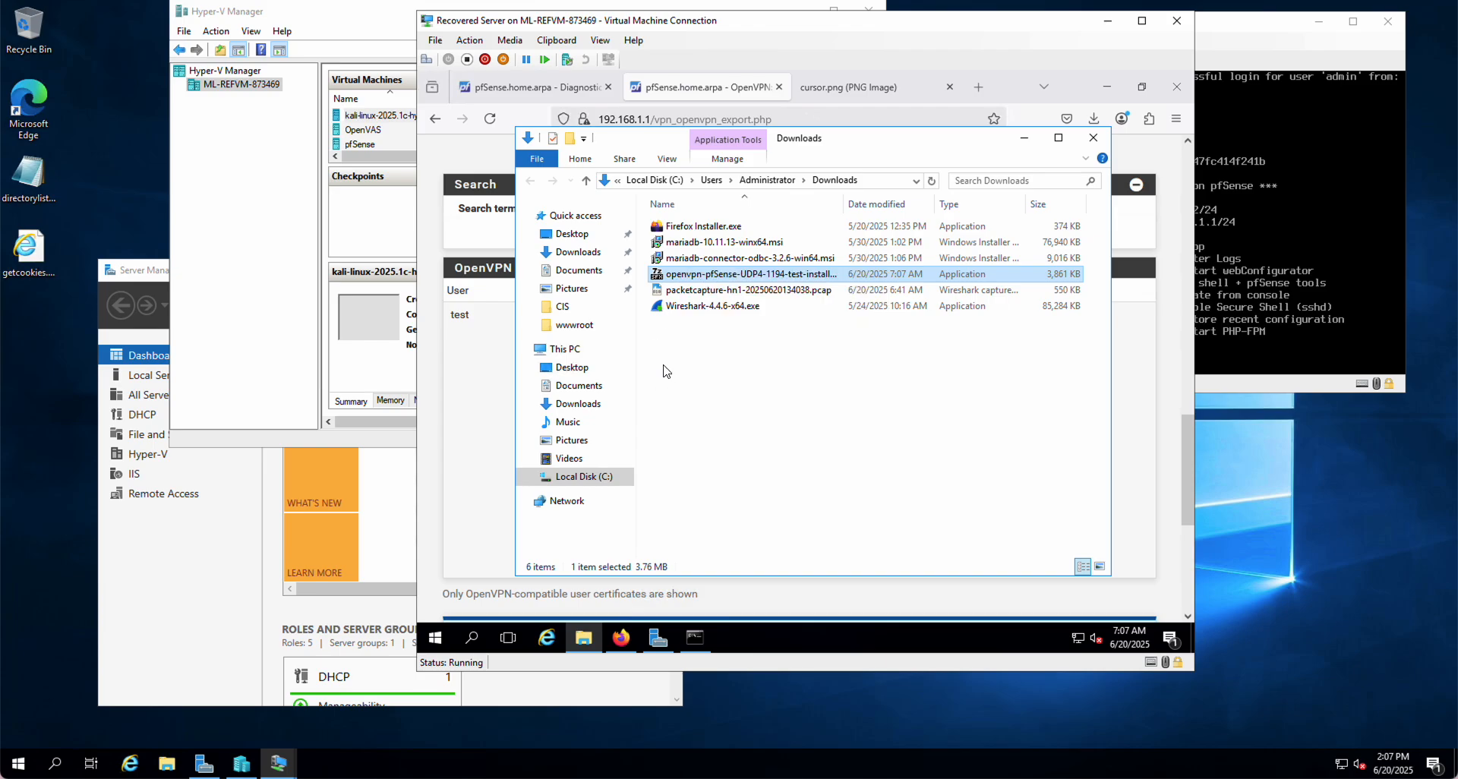
{"action": "left_click", "coordinate": [436, 638]}
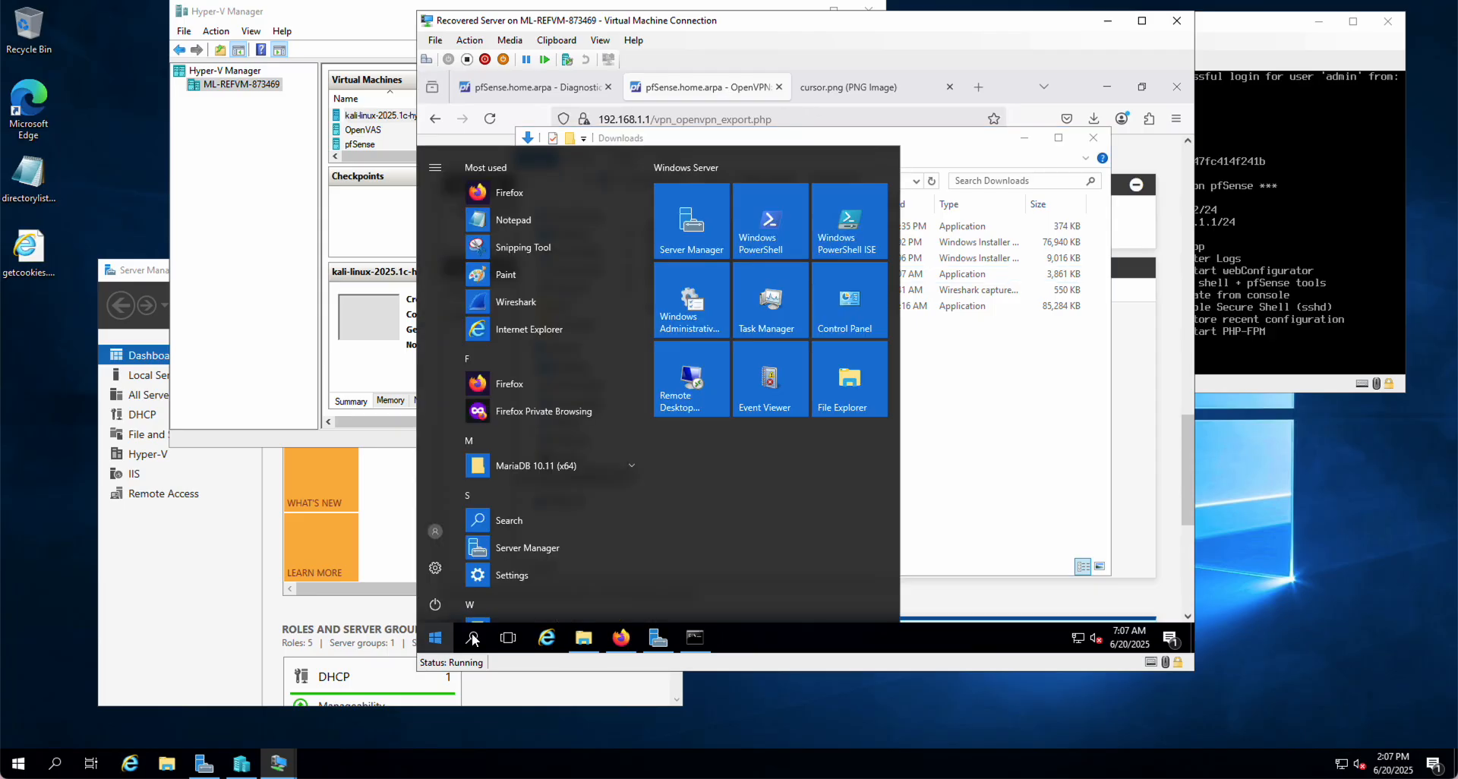
{"action": "left_click", "coordinate": [471, 637]}
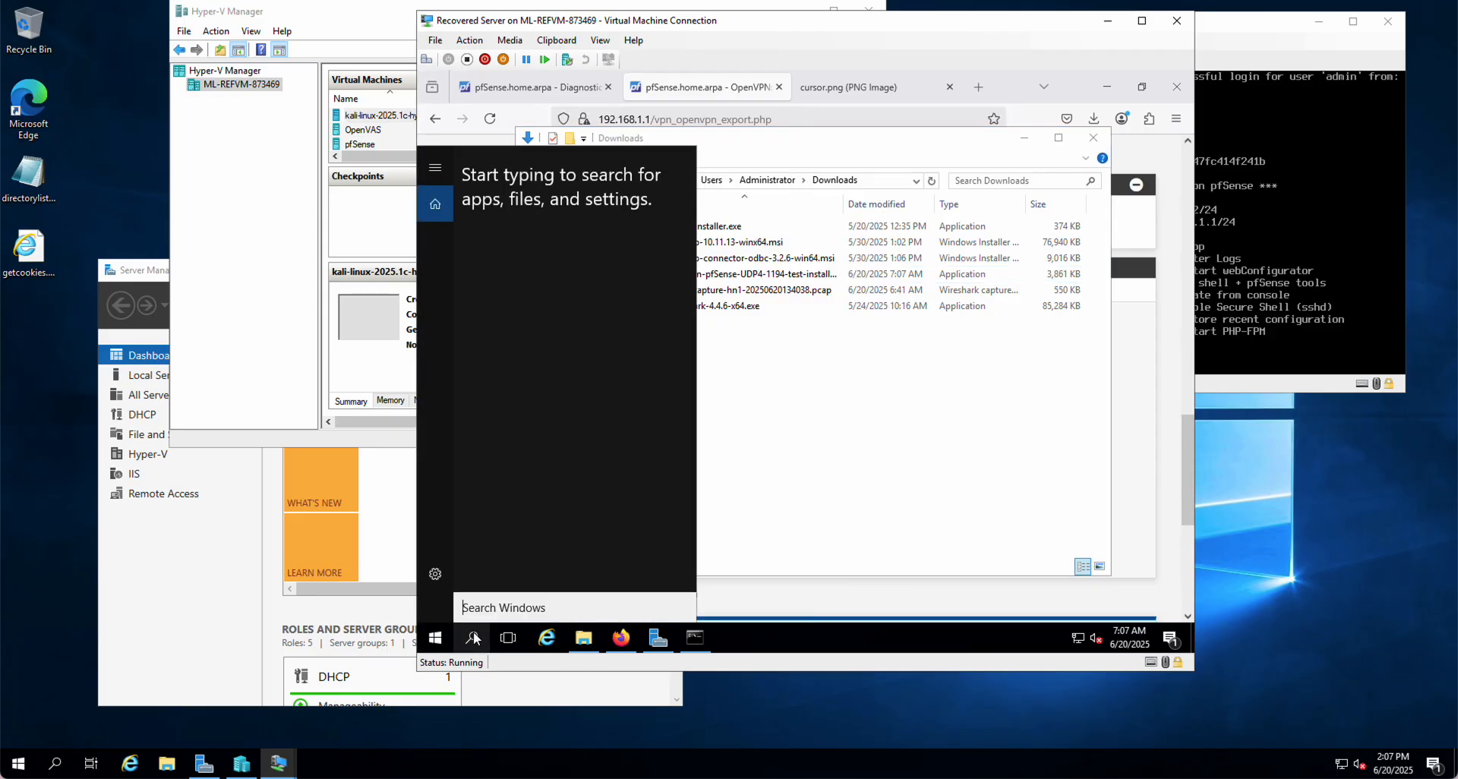
{"action": "type", "text": "7-"}
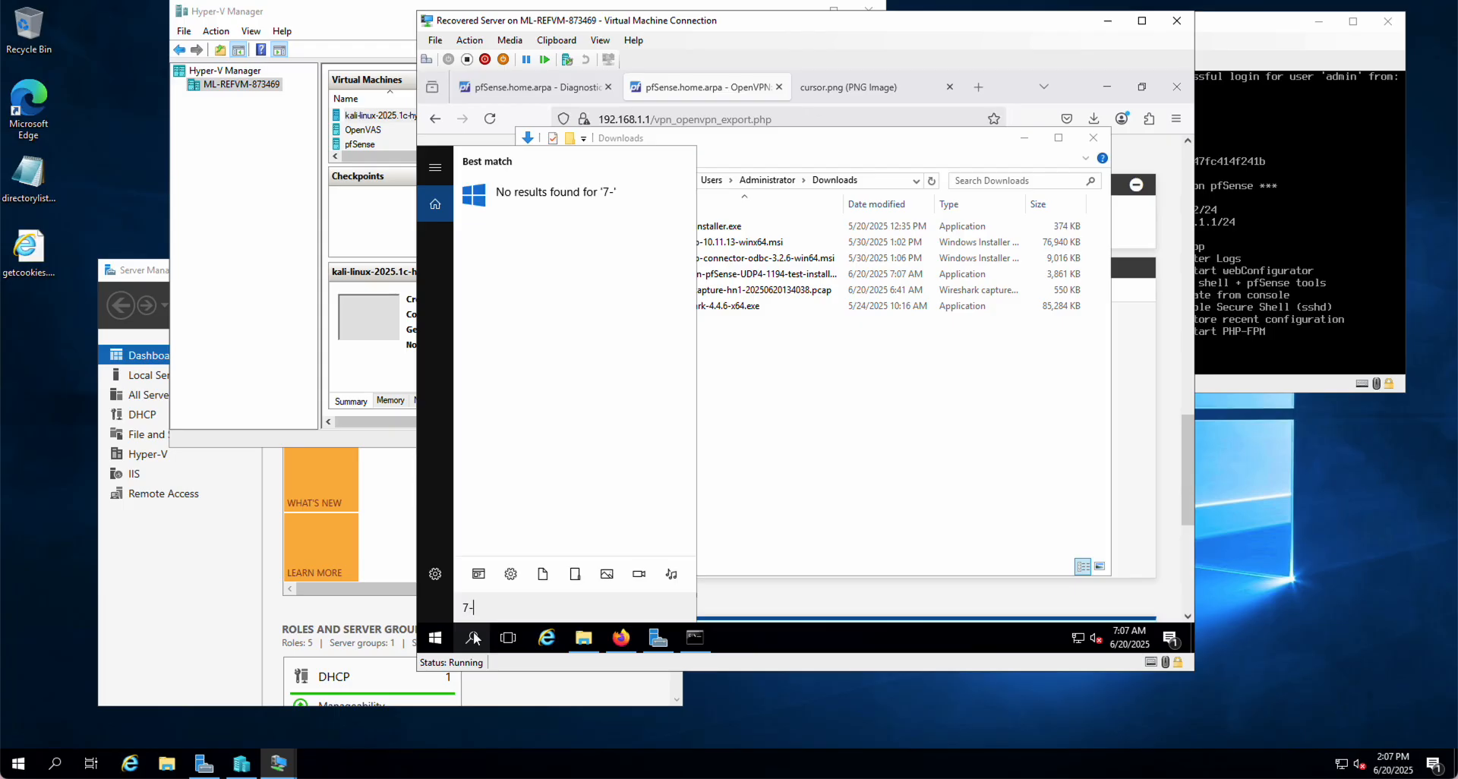
{"action": "type", "text": "zip"}
{"action": "key", "text": "BackSpace"}
{"action": "key", "text": "BackSpace"}
{"action": "key", "text": "BackSpace"}
{"action": "key", "text": "BackSpace"}
{"action": "key", "text": "BackSpace"}
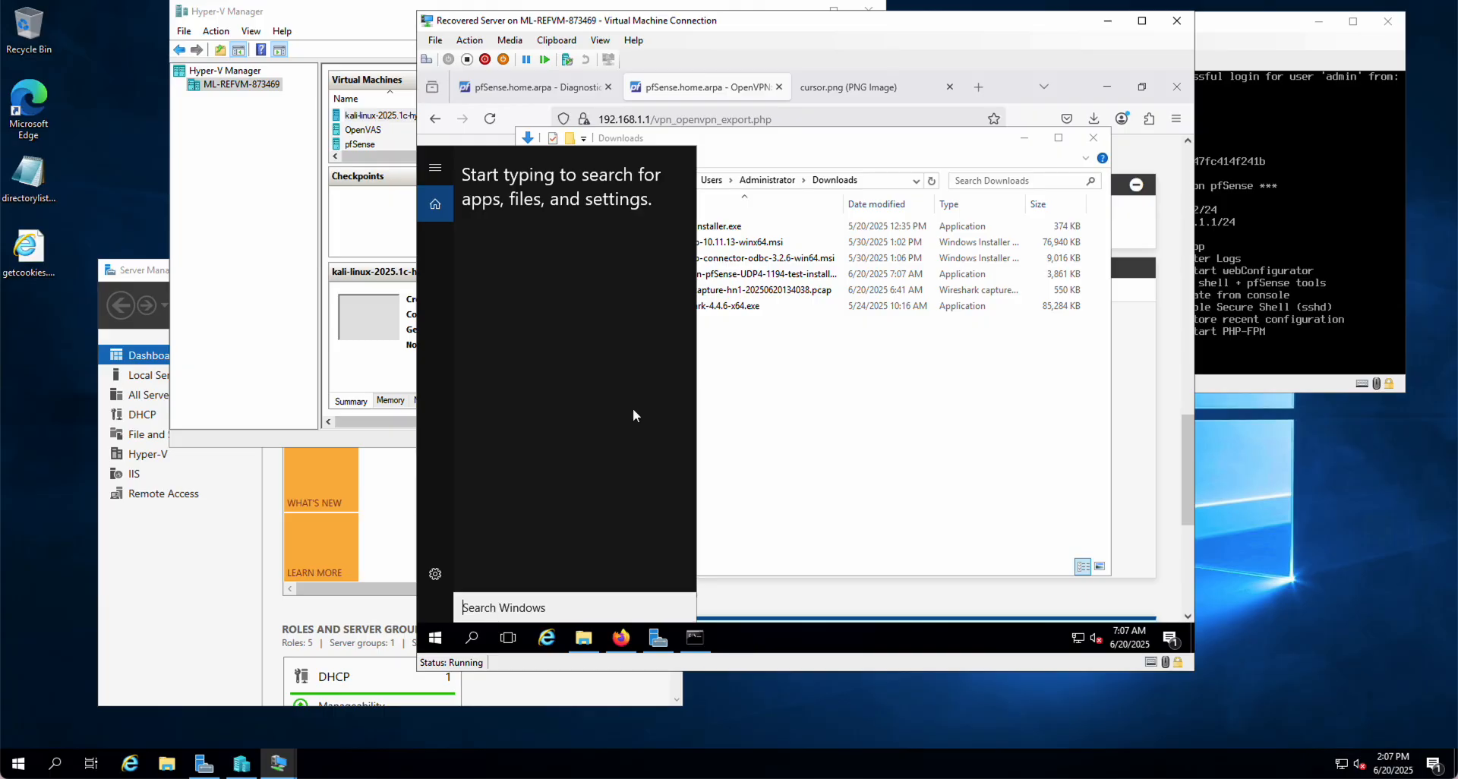
{"action": "left_click", "coordinate": [829, 434]}
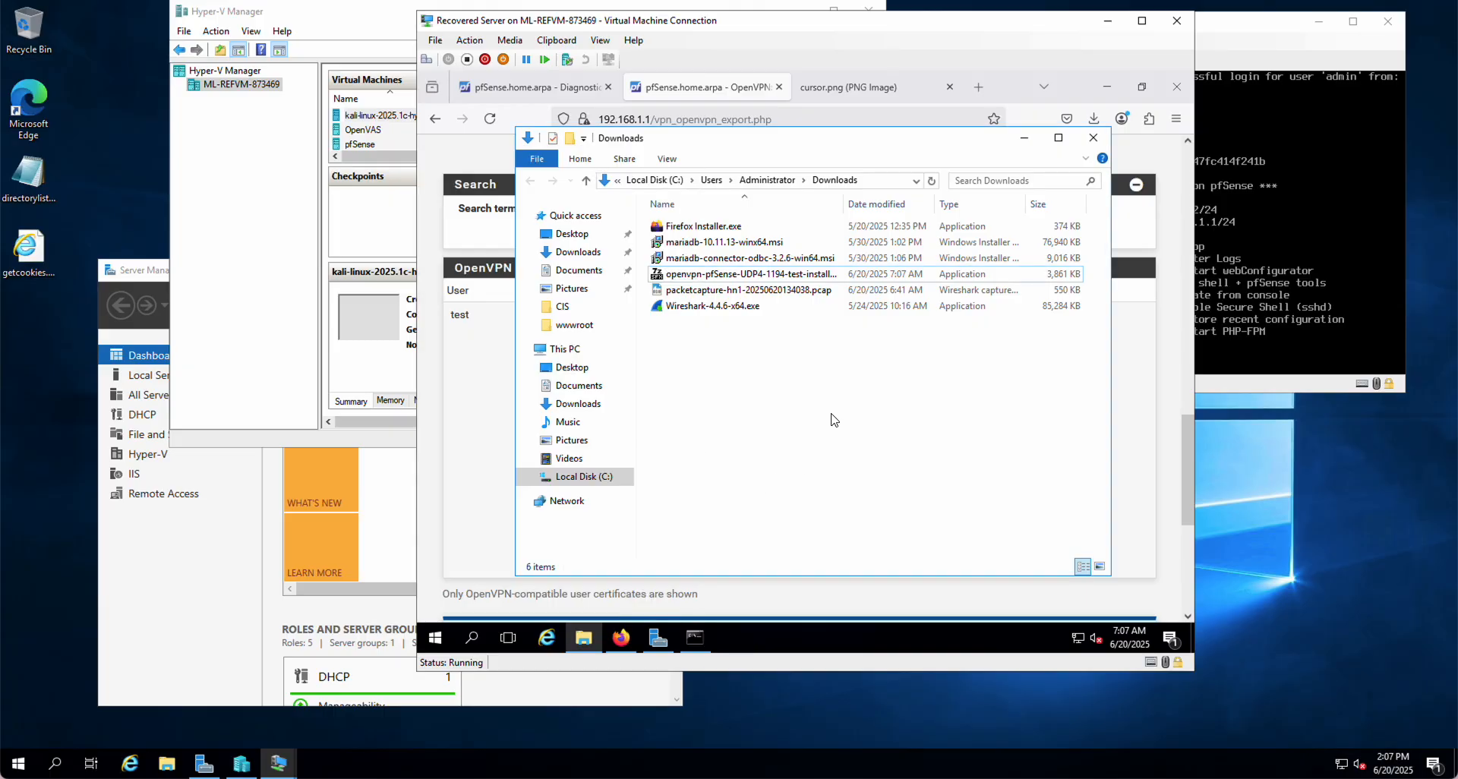
{"action": "left_click", "coordinate": [770, 275]}
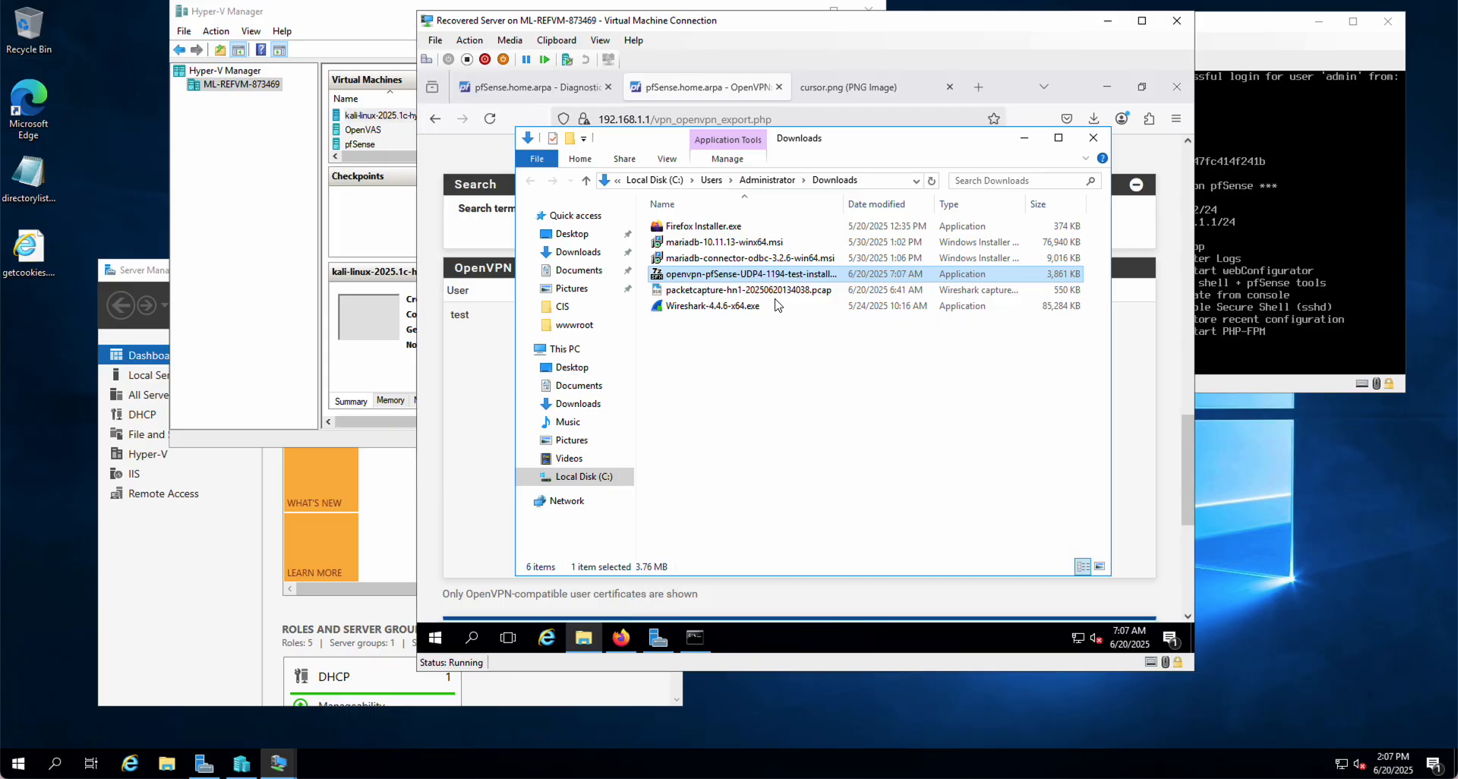
Change the OpenVPN installer's extension from .exe to .zip, accepting the extension warning
{"action": "right_click", "coordinate": [773, 278]}
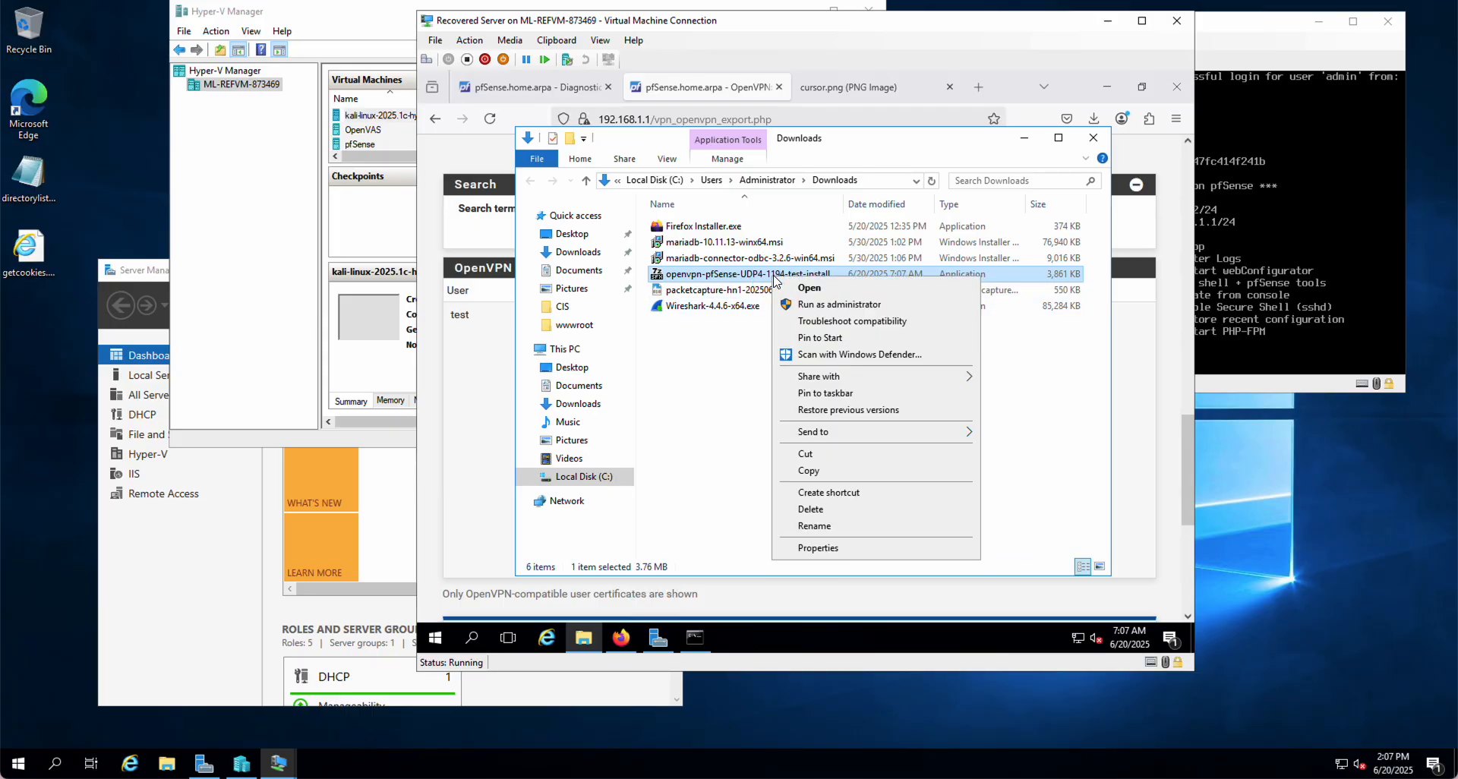
{"action": "left_click", "coordinate": [818, 526]}
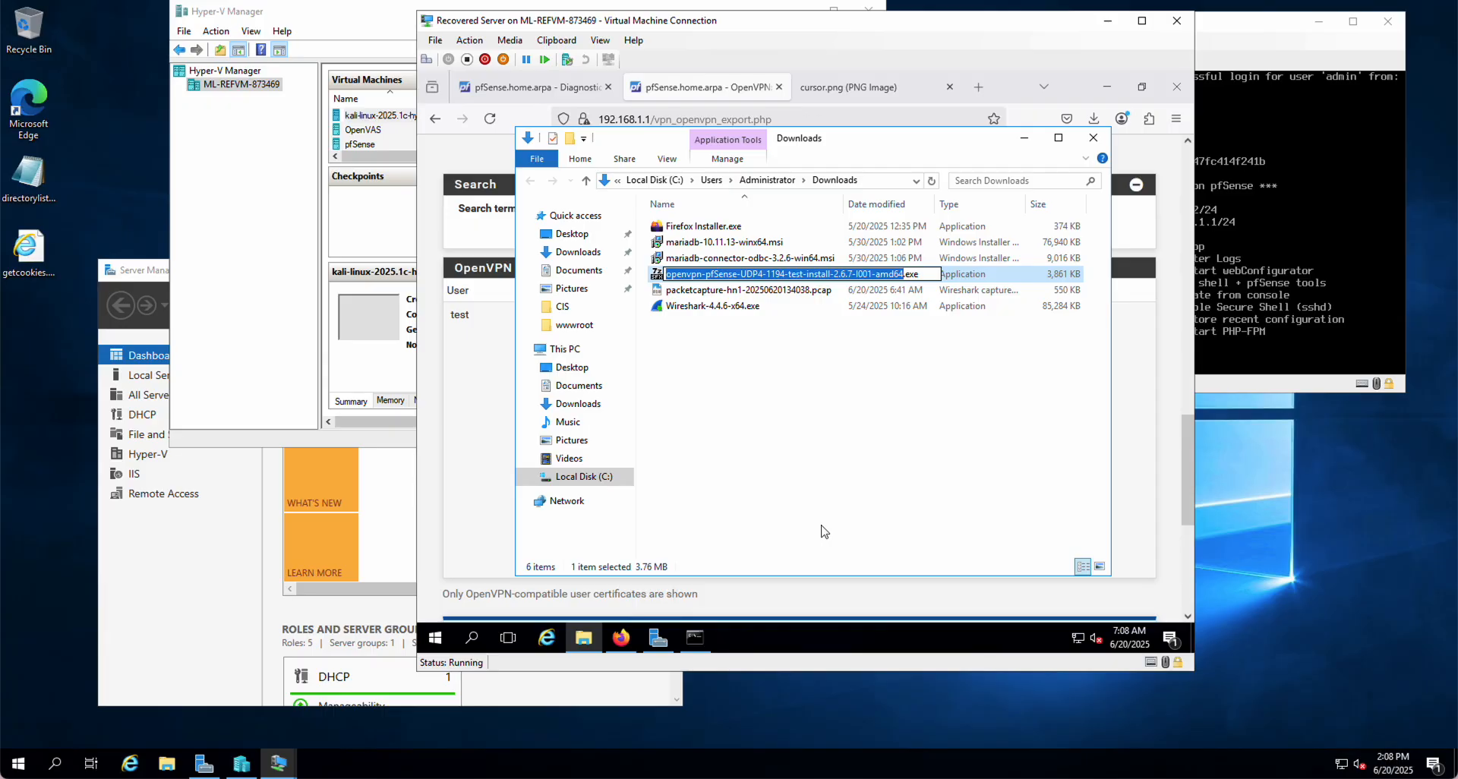
{"action": "key", "text": "End"}
{"action": "key", "text": "BackSpace"}
{"action": "key", "text": "BackSpace"}
{"action": "key", "text": "BackSpace"}
{"action": "type", "text": "zi"}
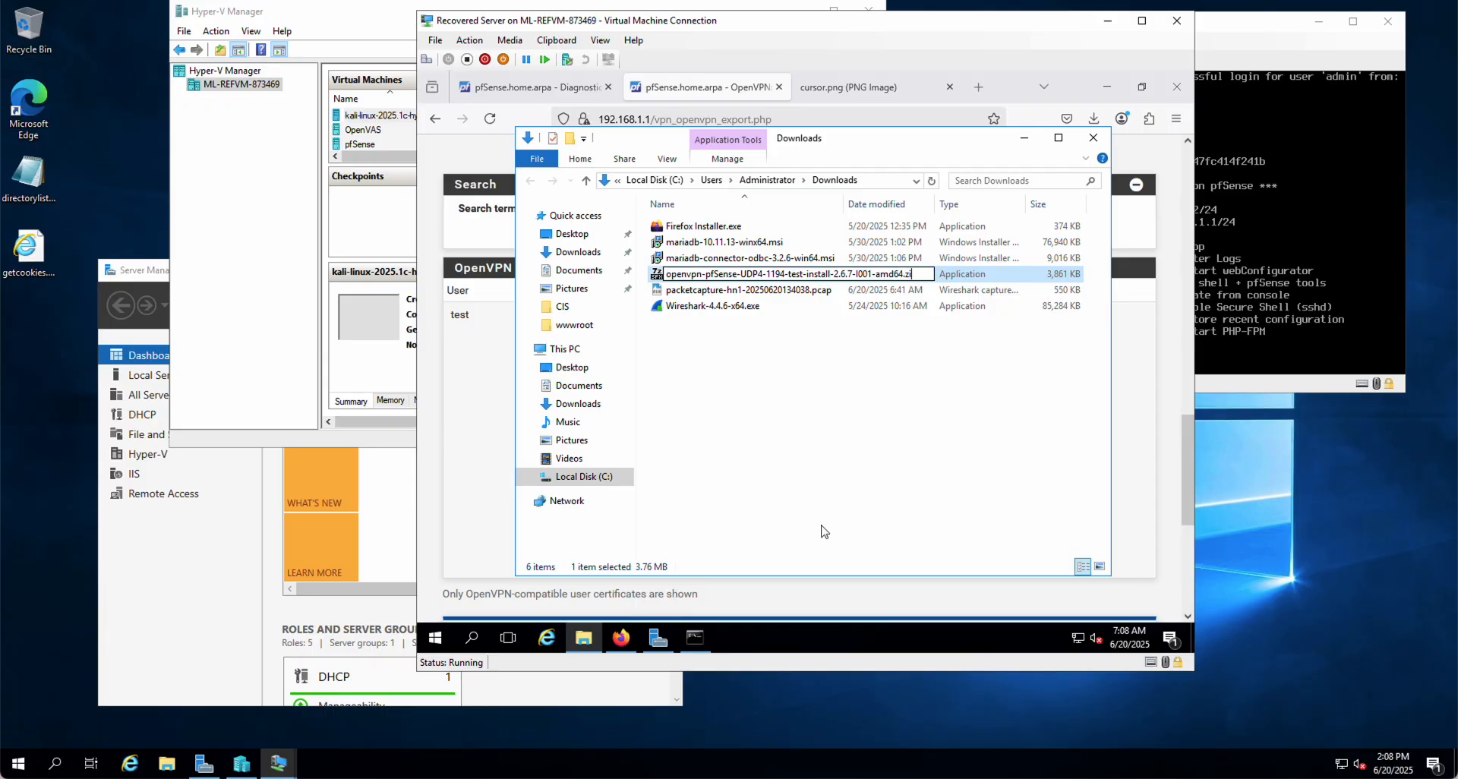
{"action": "type", "text": "p"}
{"action": "key", "text": "Return"}
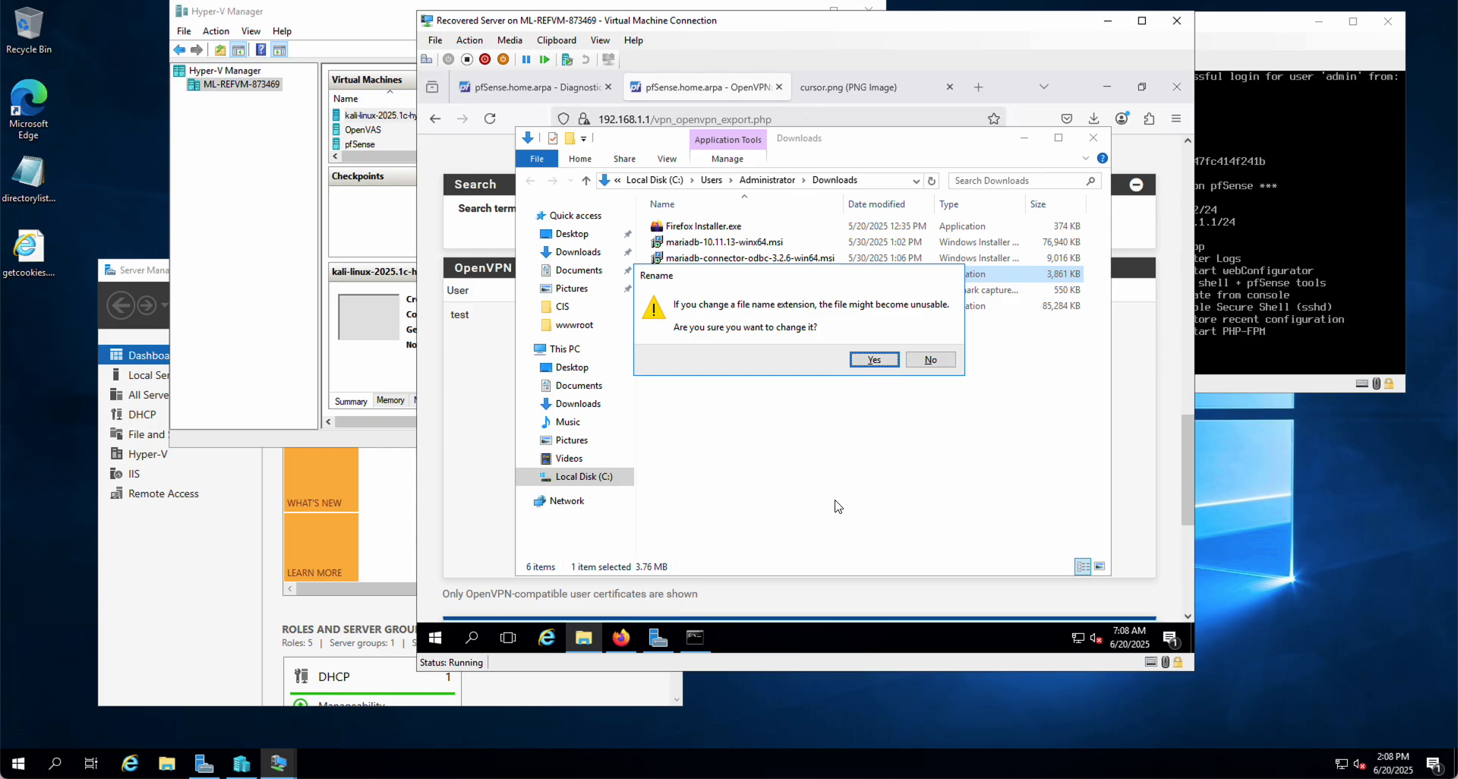
{"action": "left_click", "coordinate": [874, 359]}
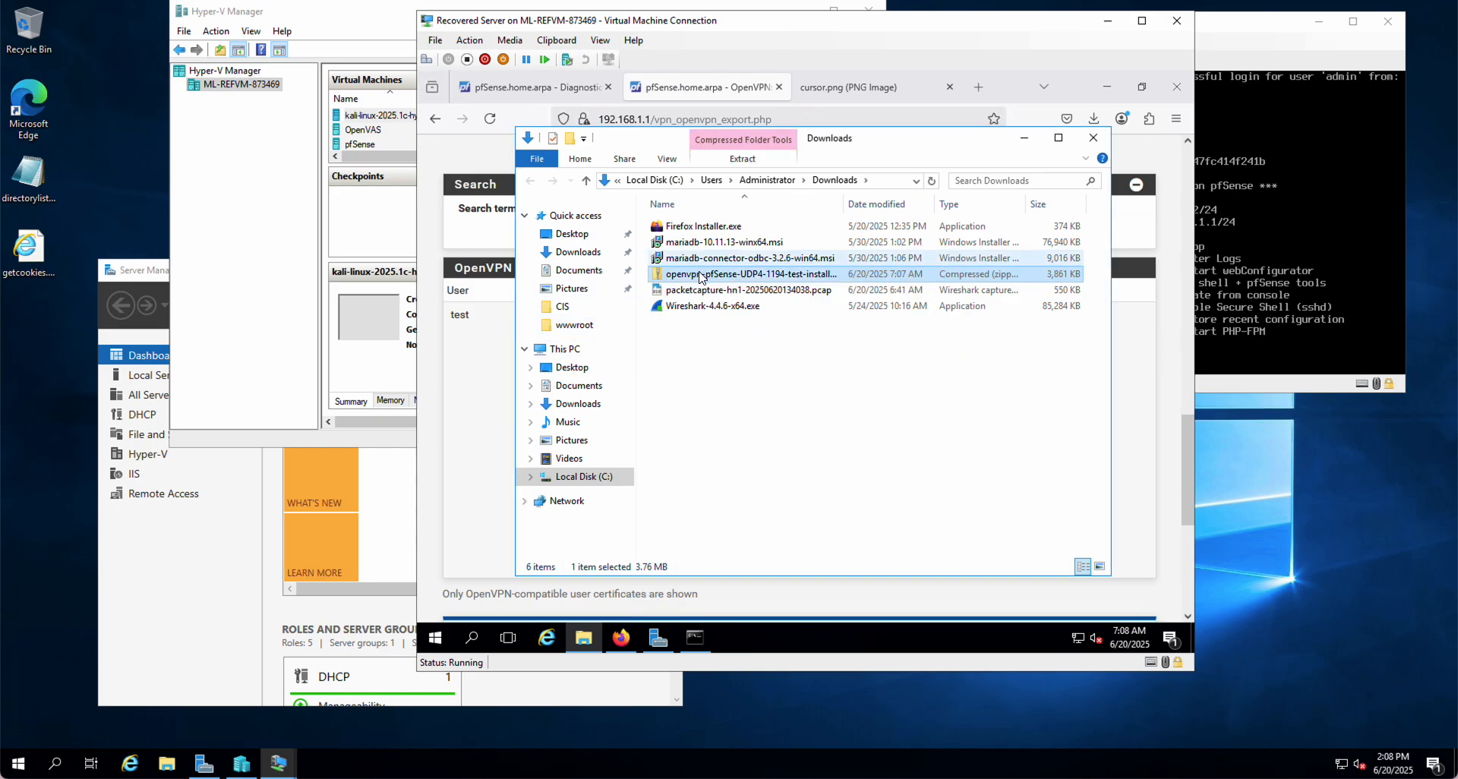
Move the zip file into wwwroot and rename it testuser.zip
{"action": "left_click_drag", "start_coordinate": [697, 276], "coordinate": [573, 332]}
{"action": "left_click", "coordinate": [573, 332]}
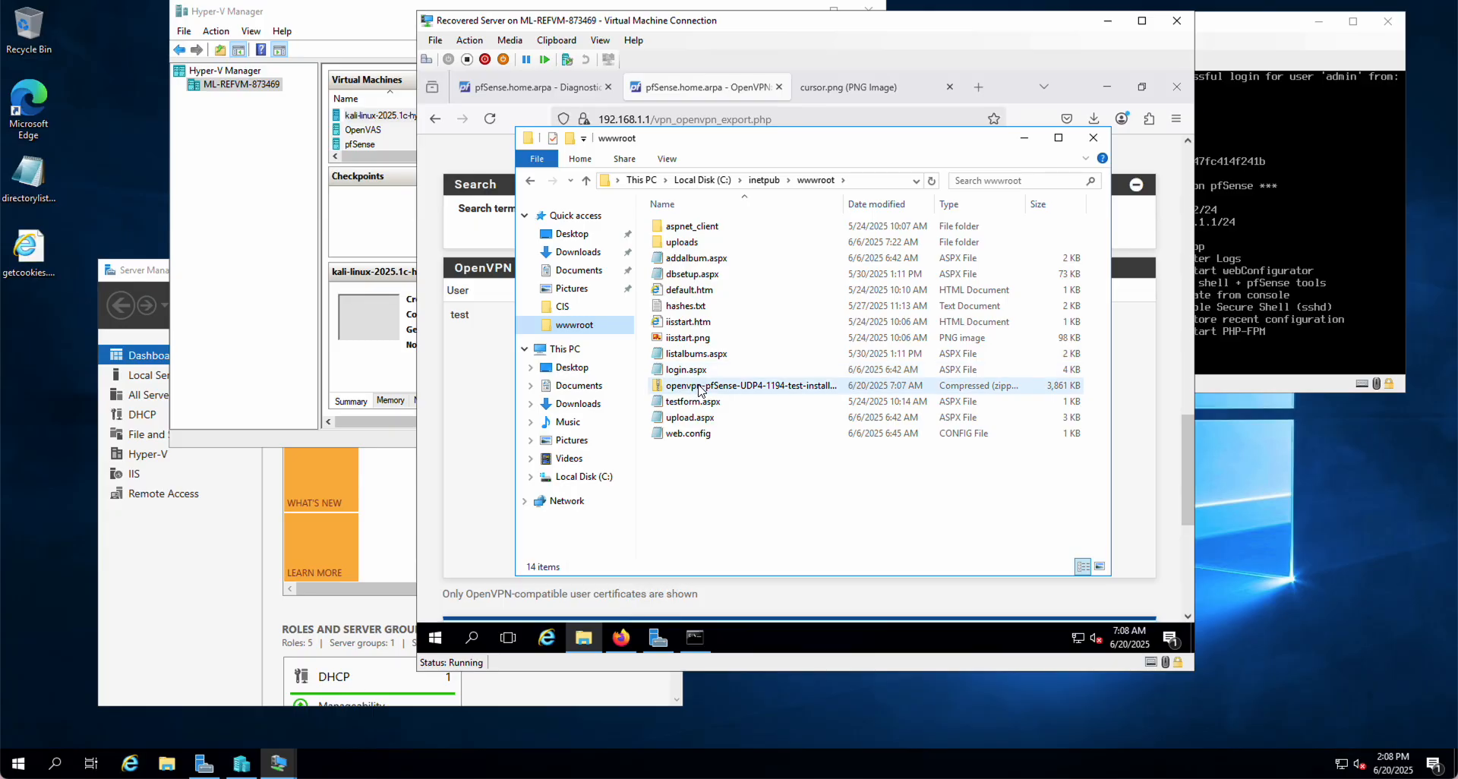
{"action": "right_click", "coordinate": [699, 388]}
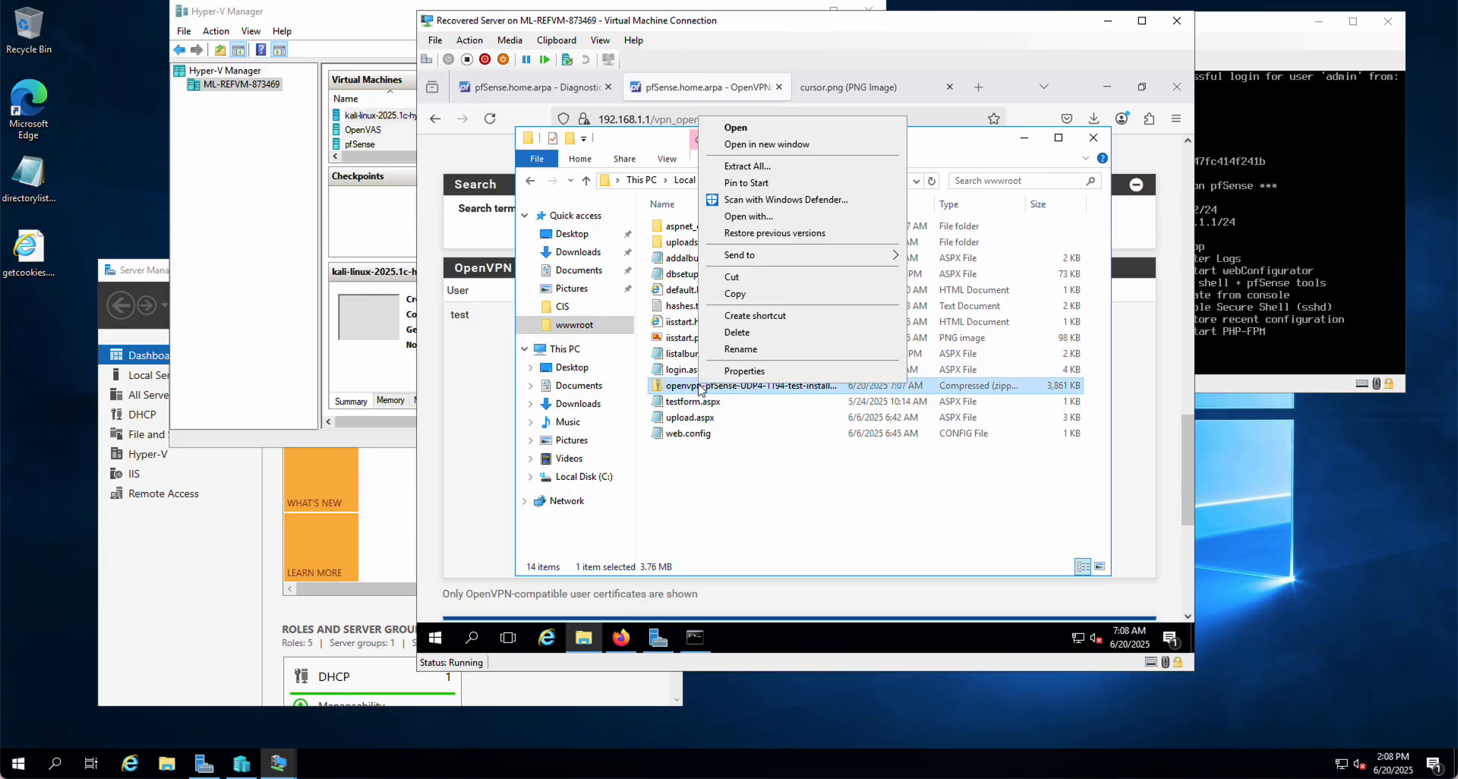
{"action": "left_click", "coordinate": [740, 350]}
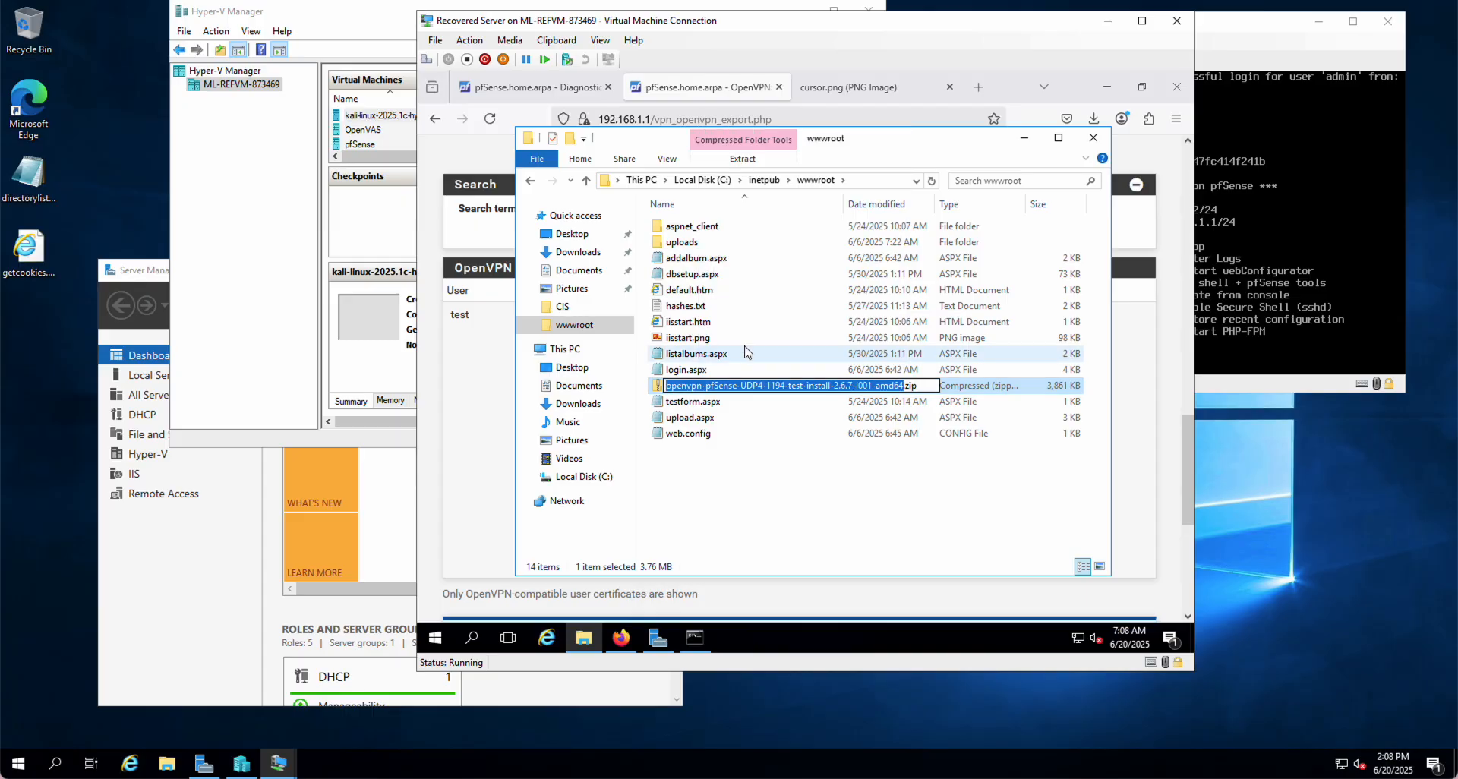
{"action": "type", "text": "test"}
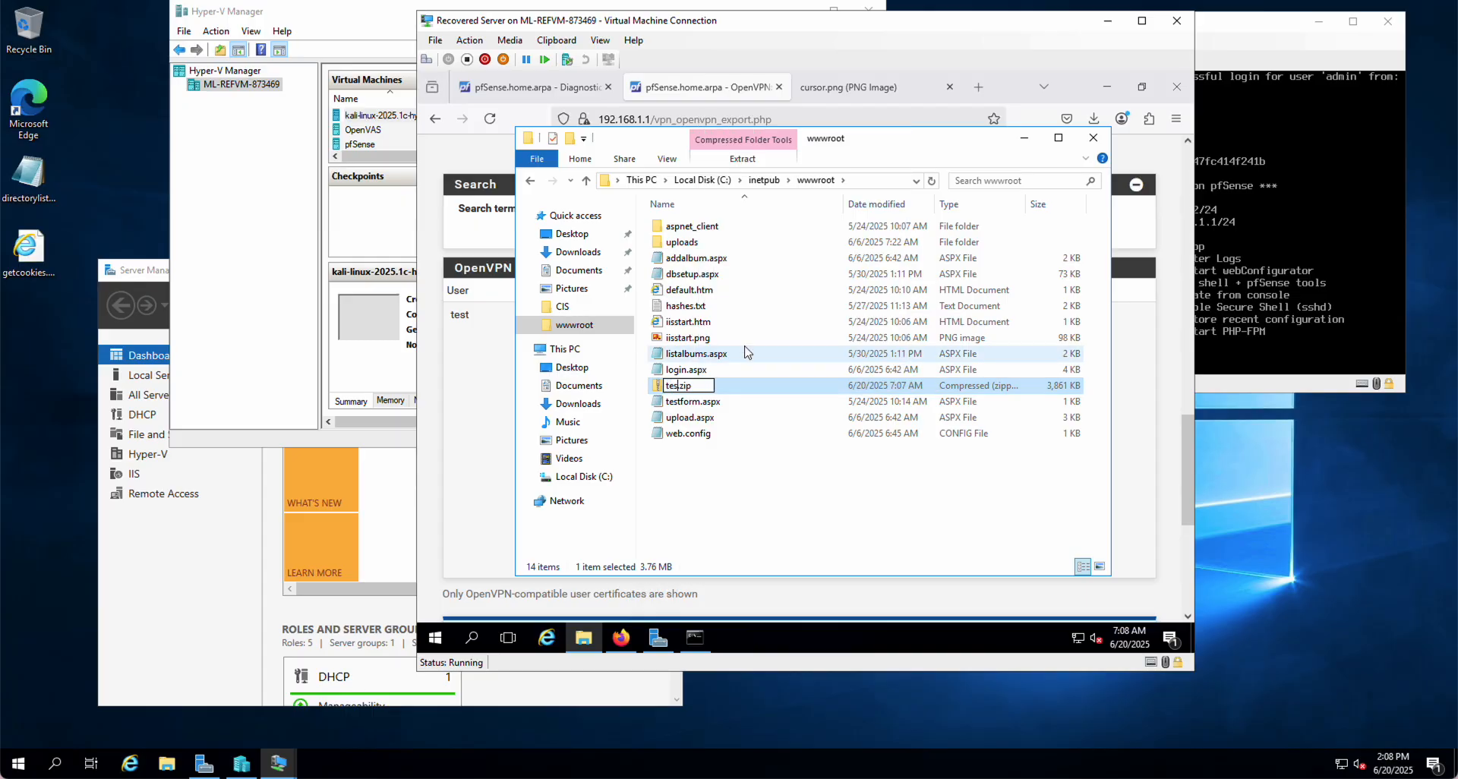
{"action": "type", "text": "user"}
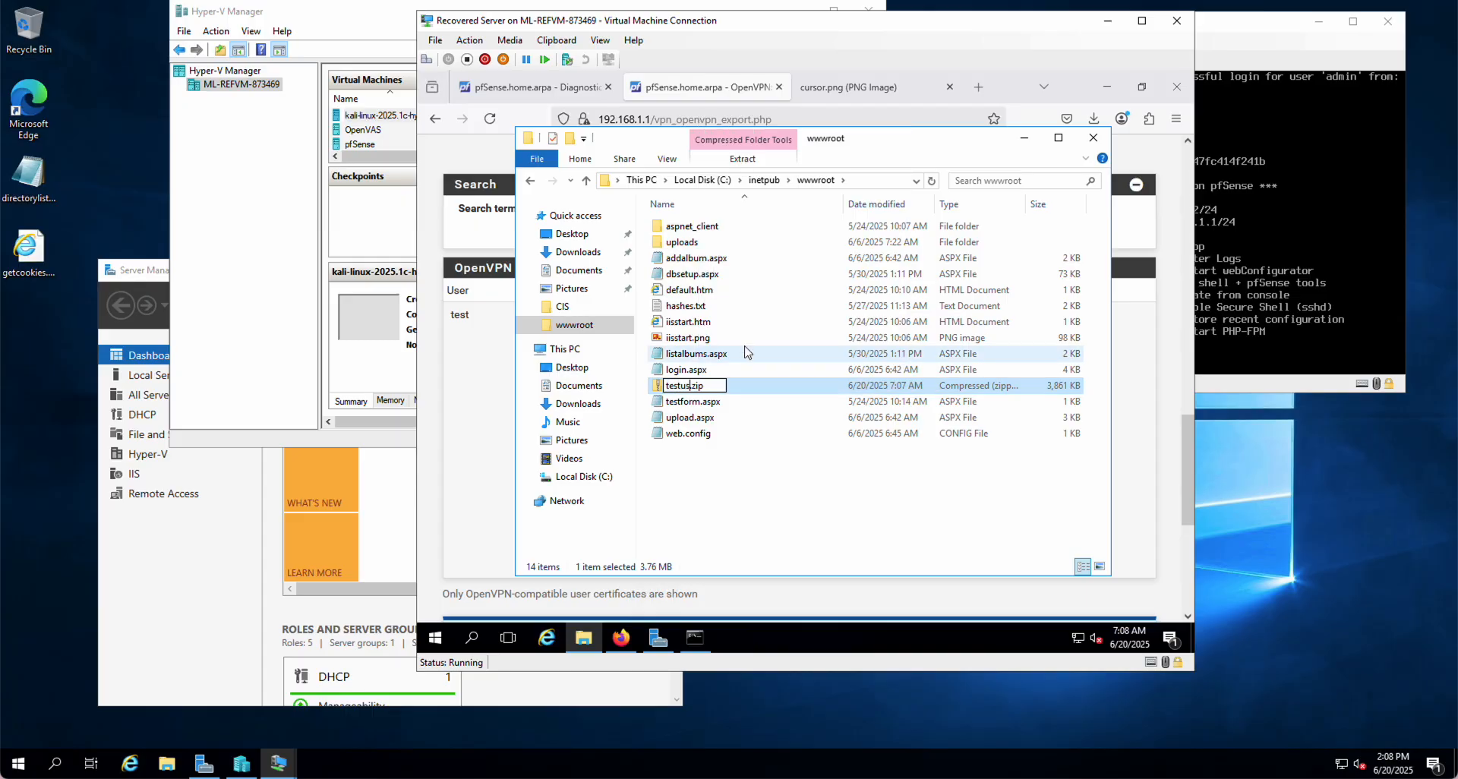
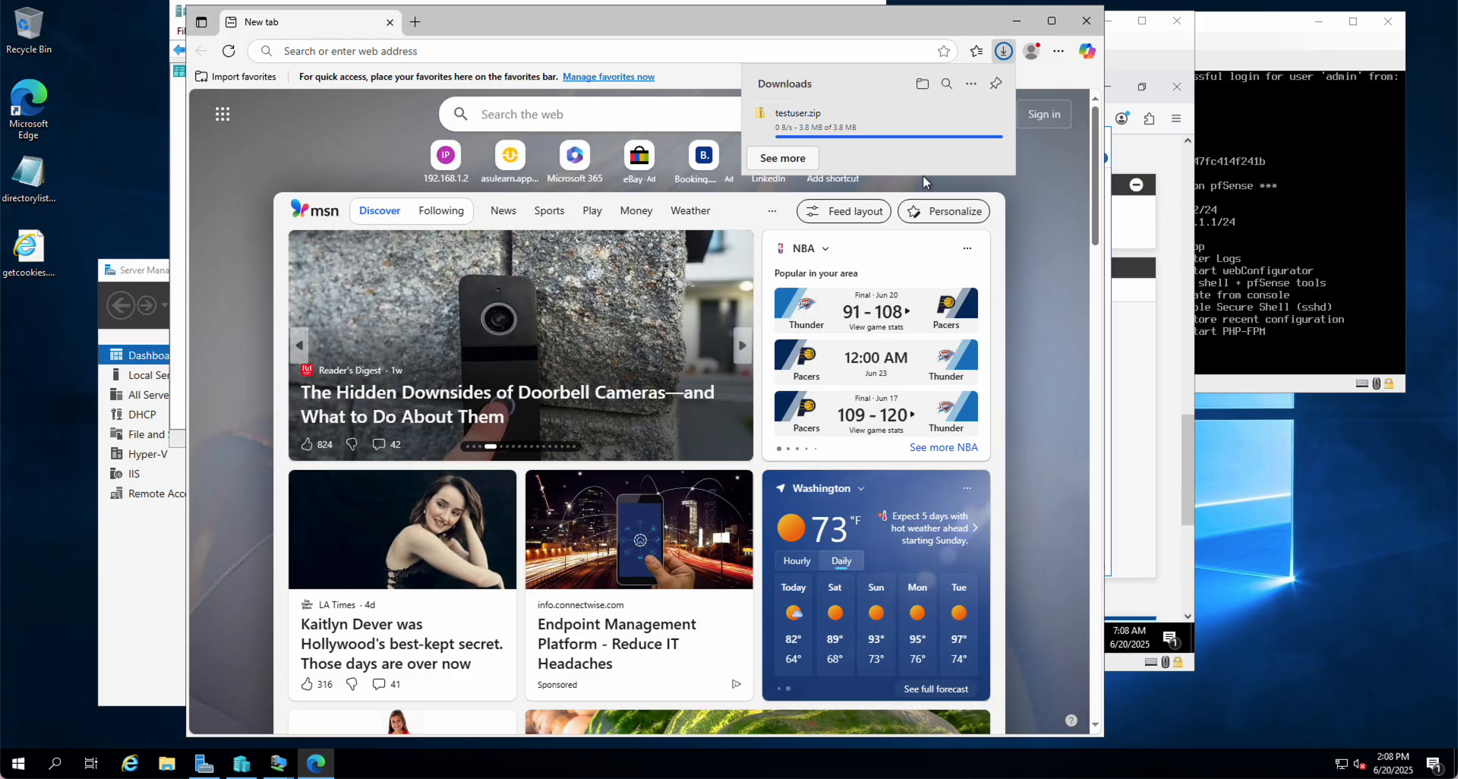
Reveal the downloaded testuser.zip (3.8 MB) from Edge in the Downloads folder
{"action": "left_click", "coordinate": [849, 128]}
{"action": "right_click", "coordinate": [849, 125]}
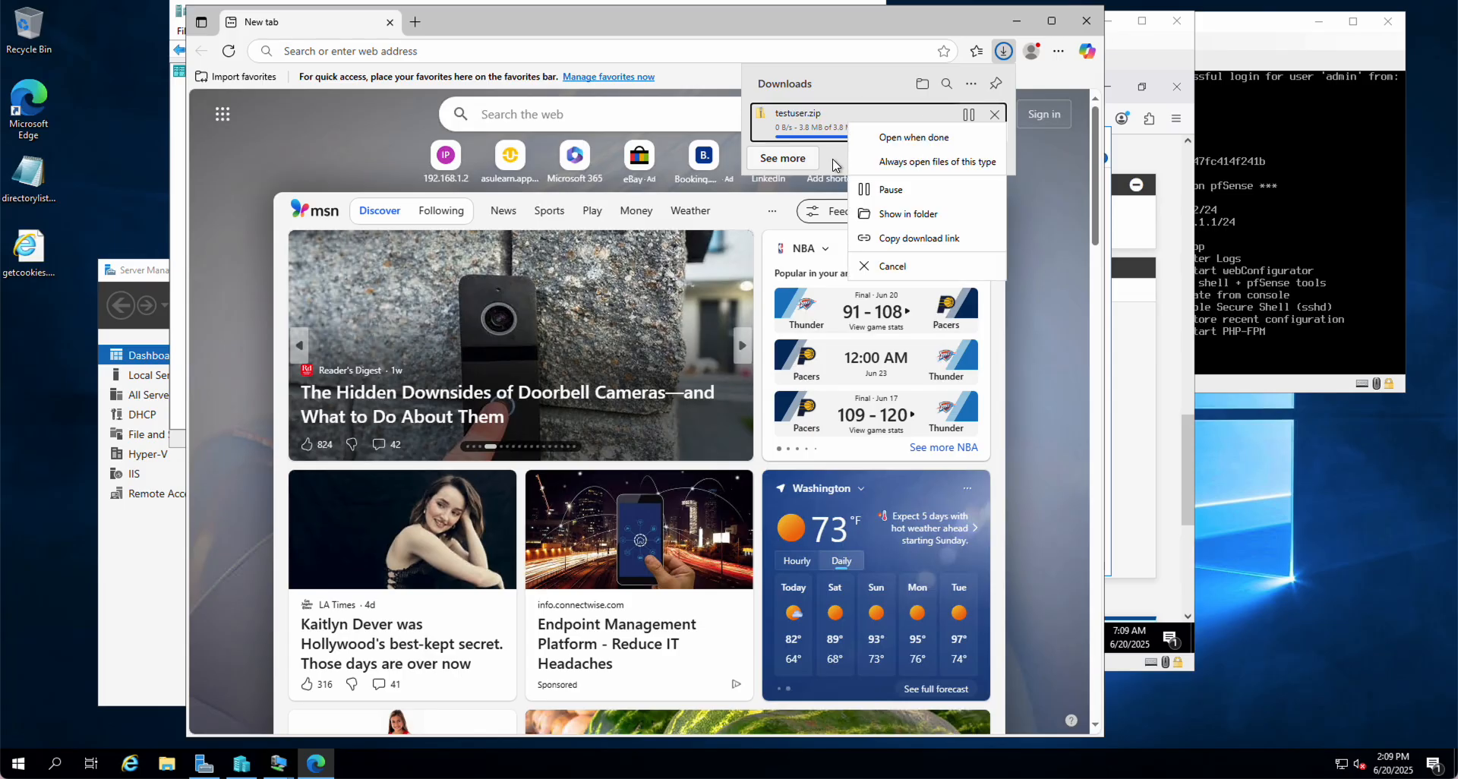
{"action": "left_click", "coordinate": [865, 213]}
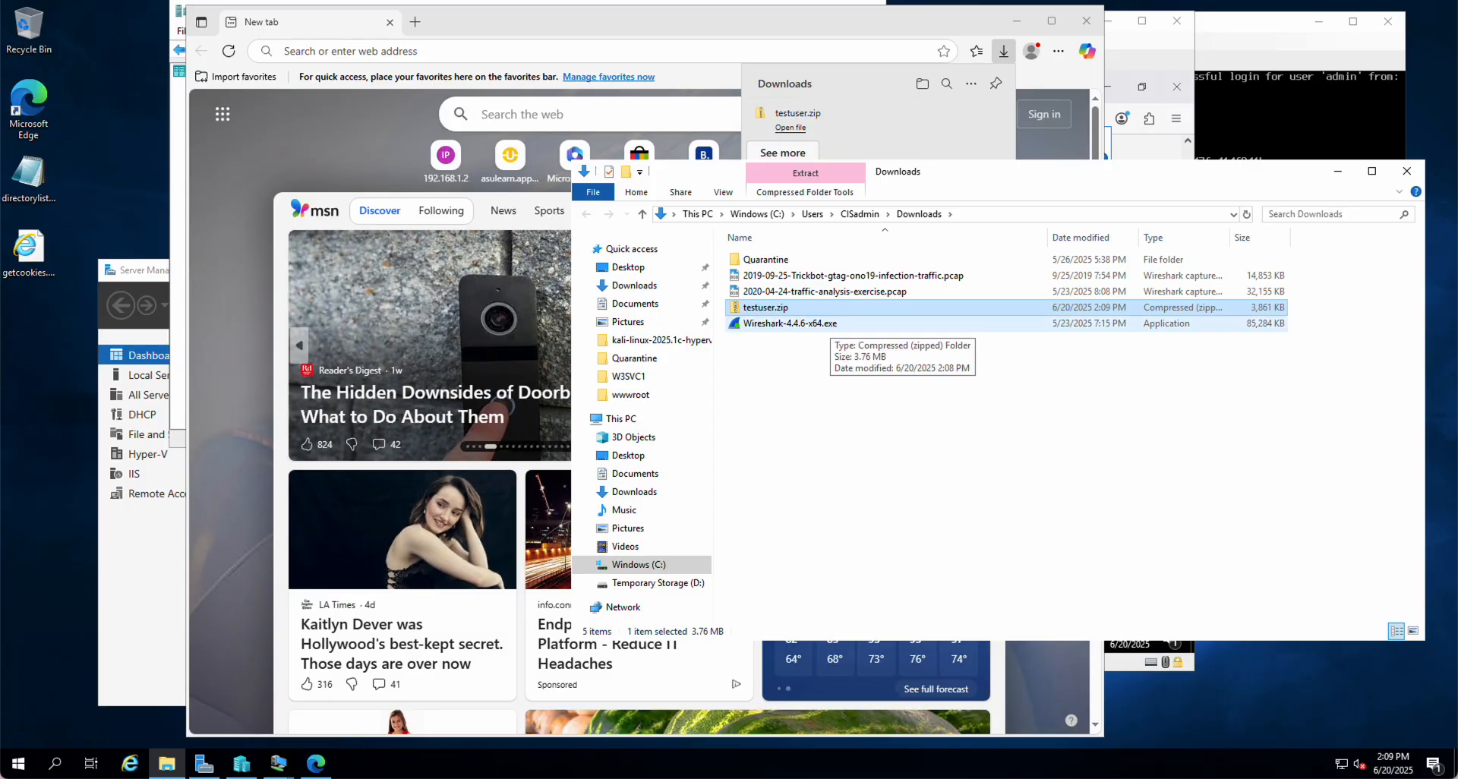
Extract testuser.zip's five files straight into Downloads with 7-Zip's Extract Here
{"action": "left_click", "coordinate": [800, 372]}
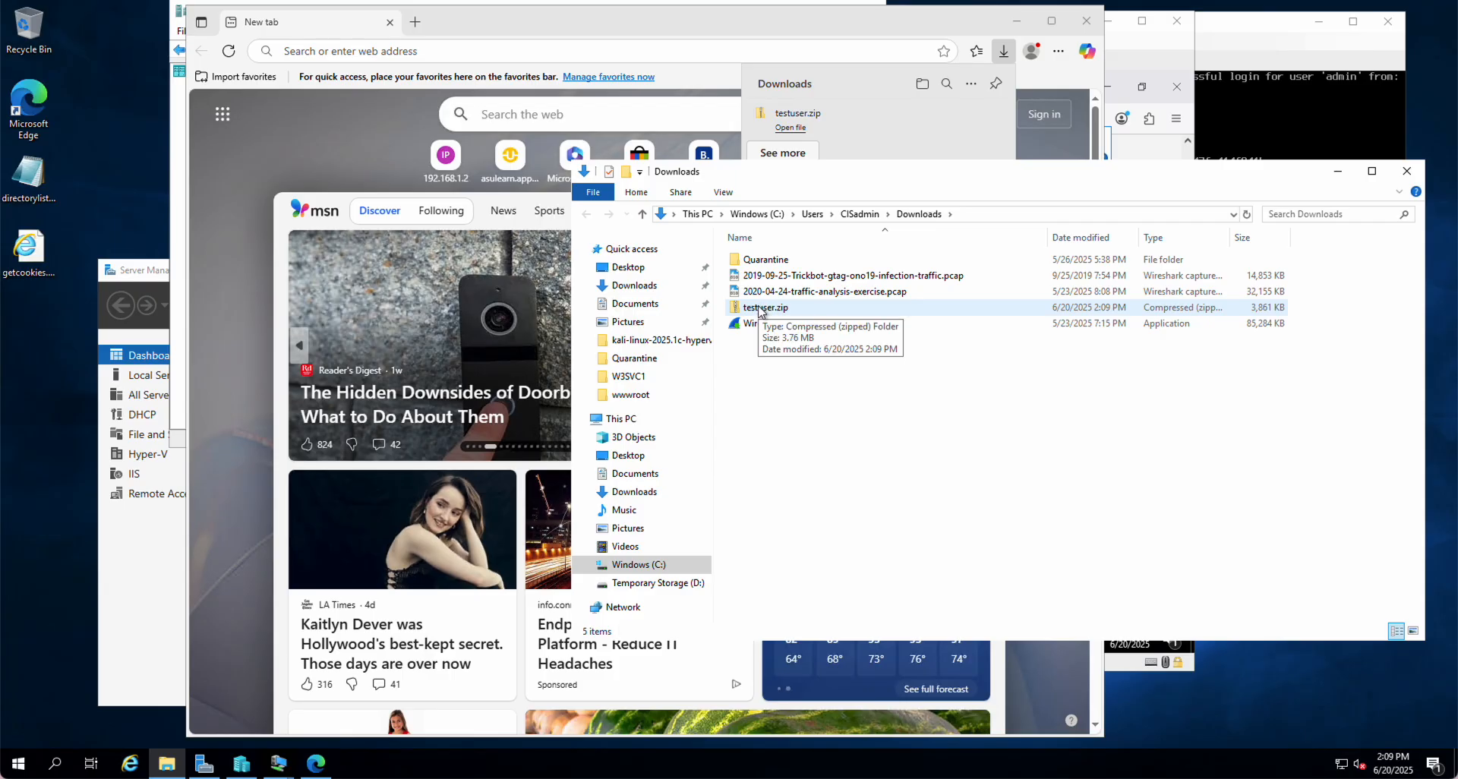
{"action": "right_click", "coordinate": [760, 310]}
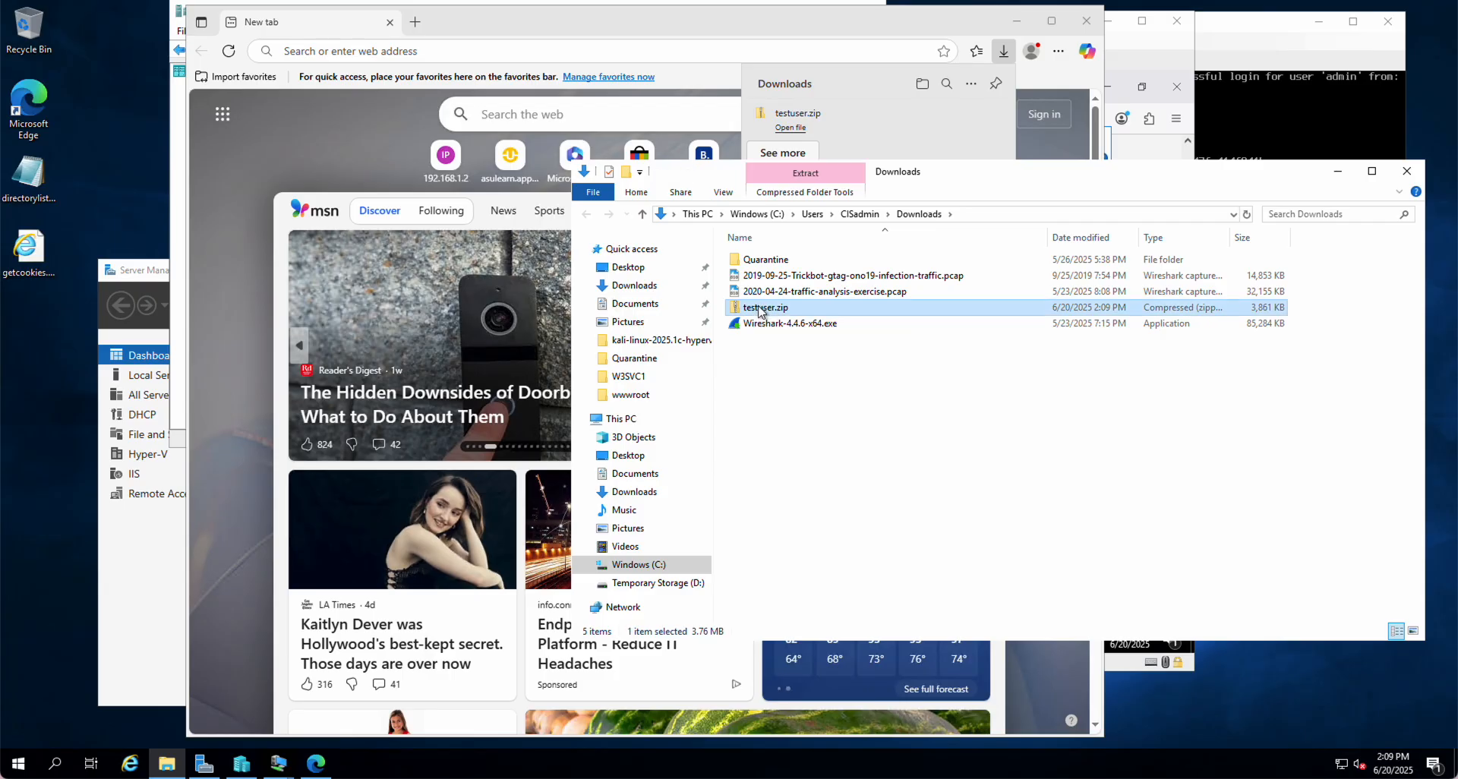
{"action": "mouse_move", "coordinate": [808, 372]}
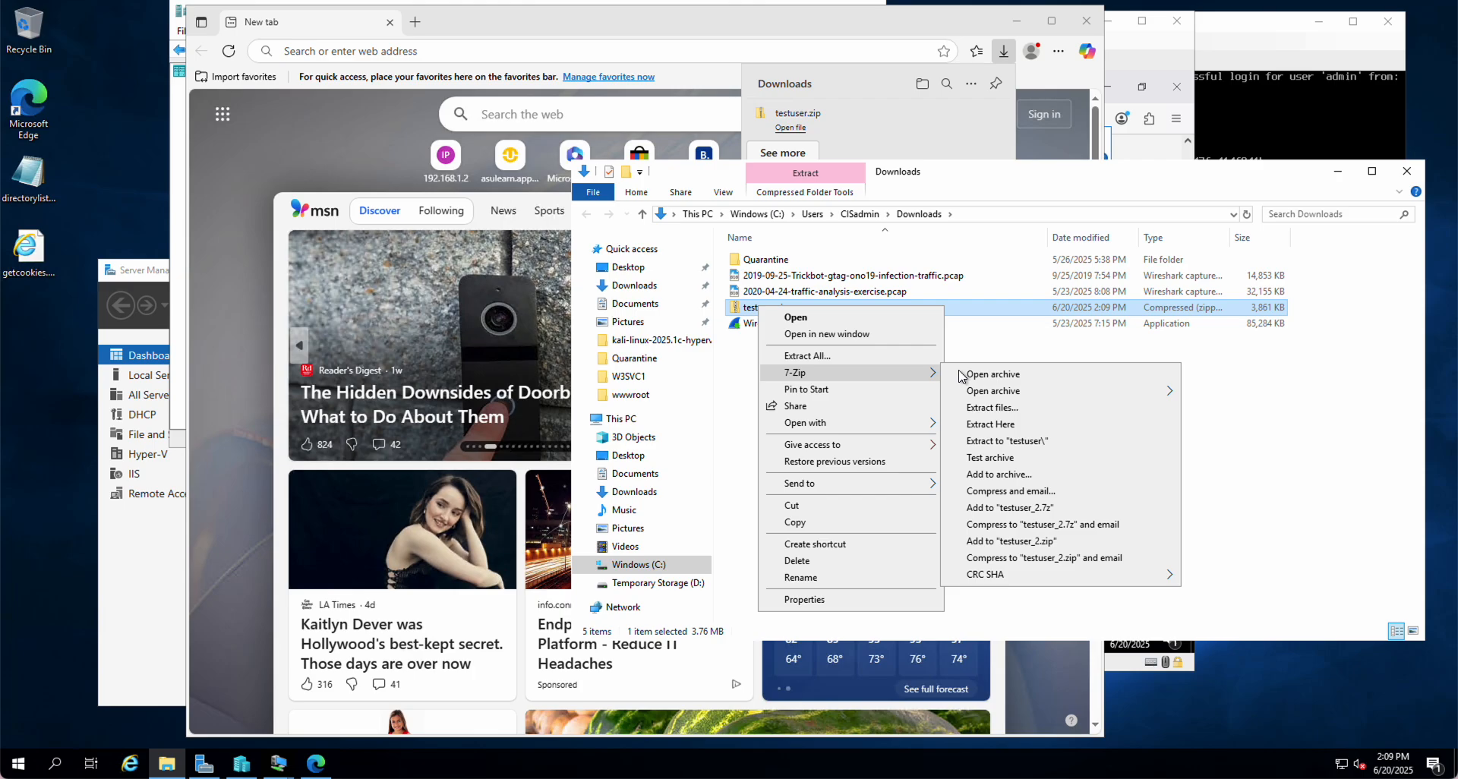
{"action": "left_click", "coordinate": [1004, 425]}
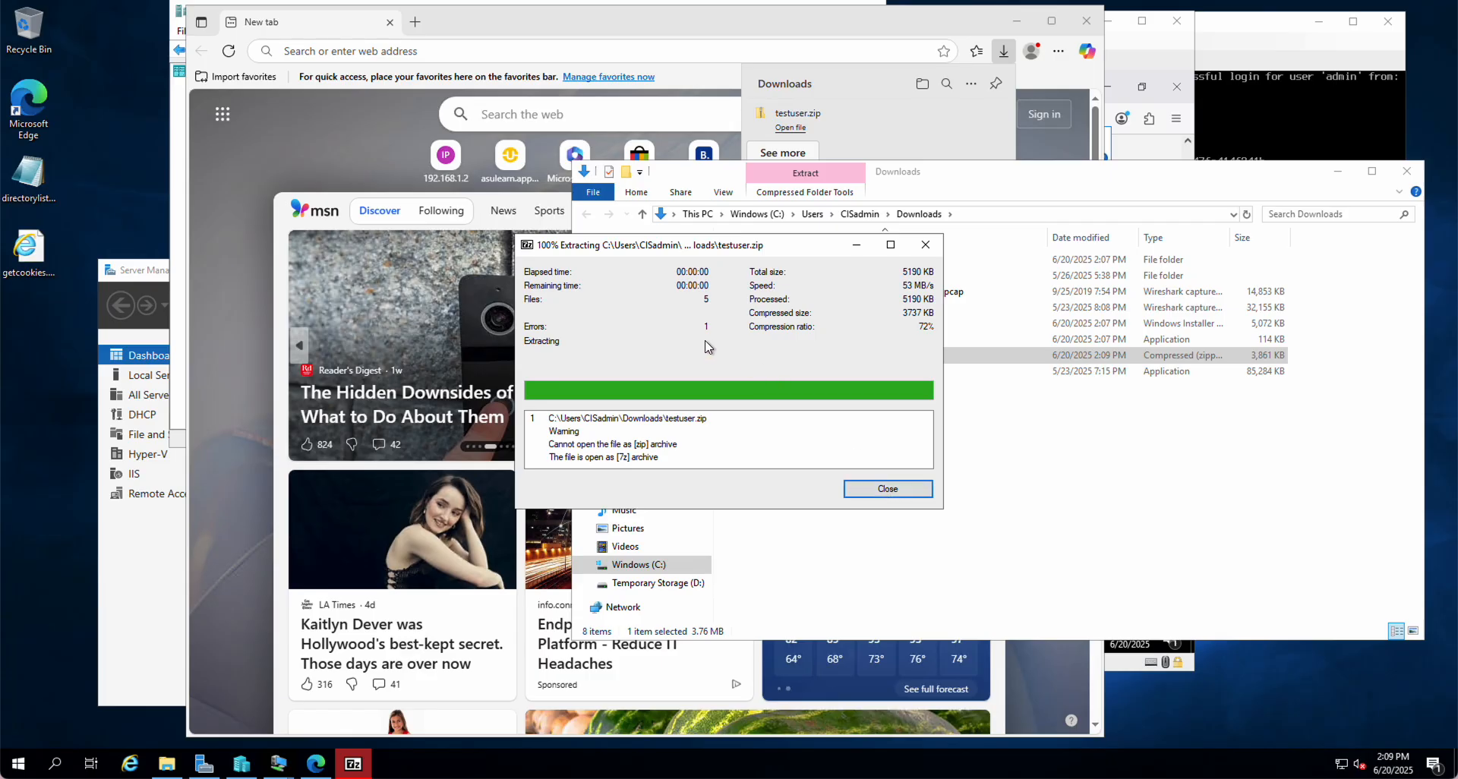
Close the 7-Zip report and start renaming testuser.zip to edit its .zip extension
{"action": "left_click", "coordinate": [889, 492]}
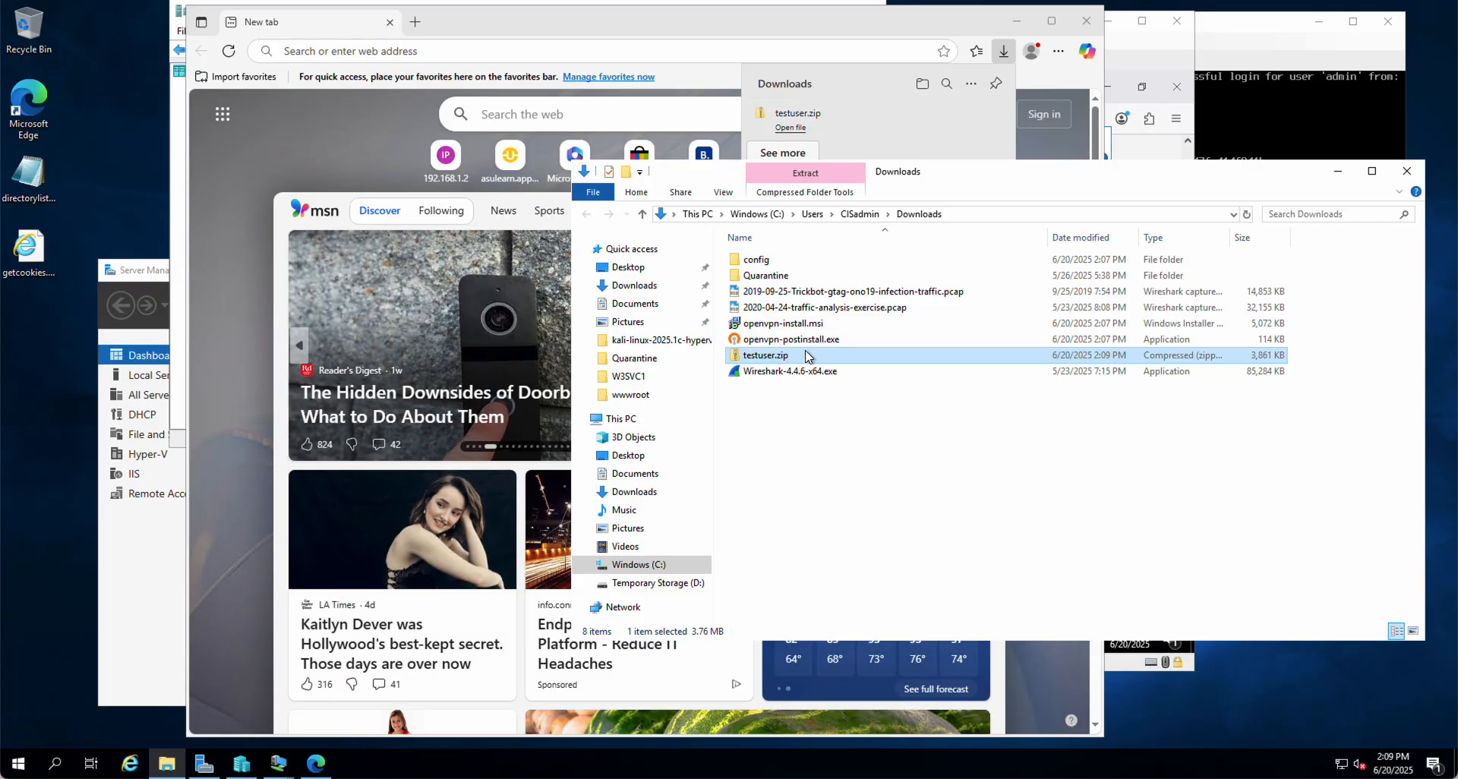
{"action": "right_click", "coordinate": [759, 355]}
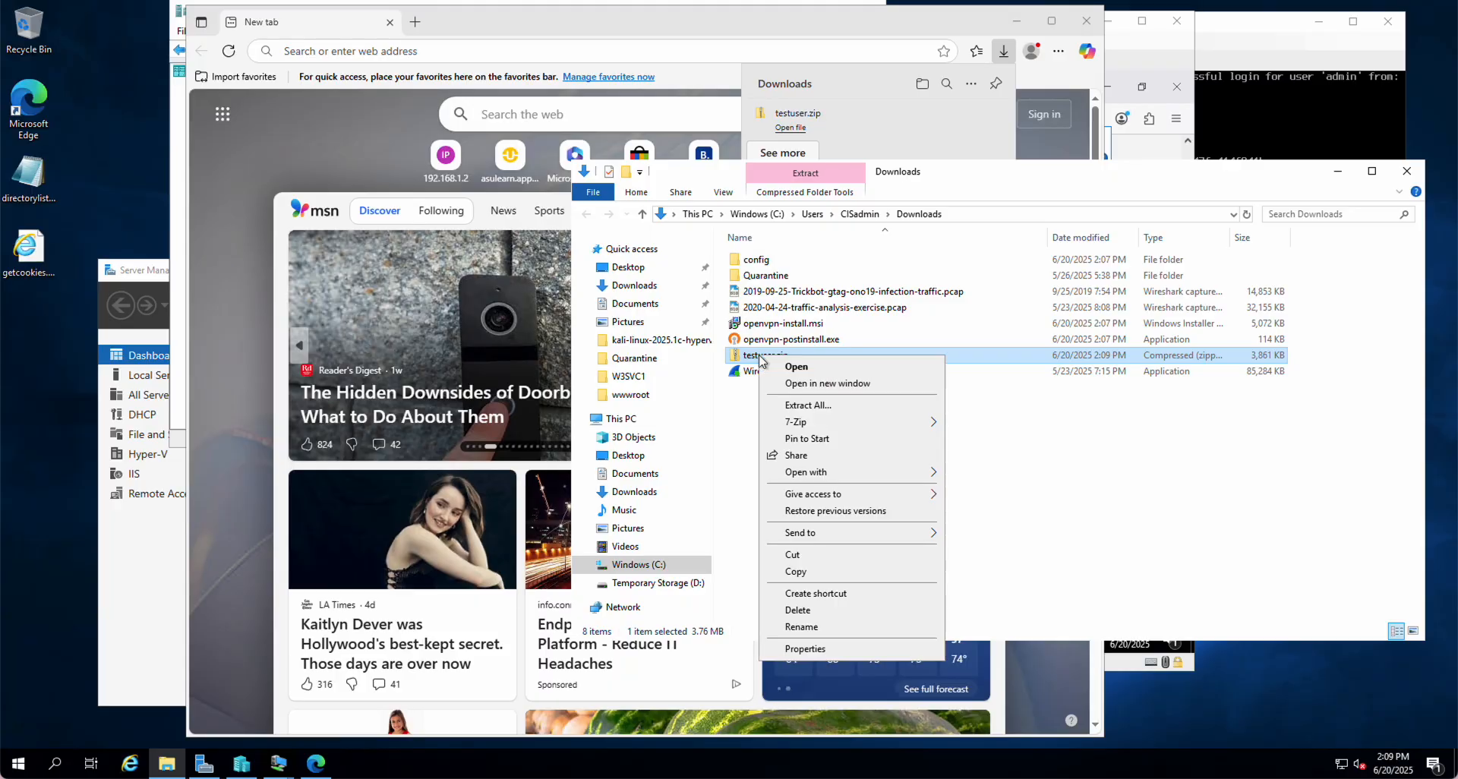
{"action": "left_click", "coordinate": [827, 627]}
{"action": "key", "text": "Right"}
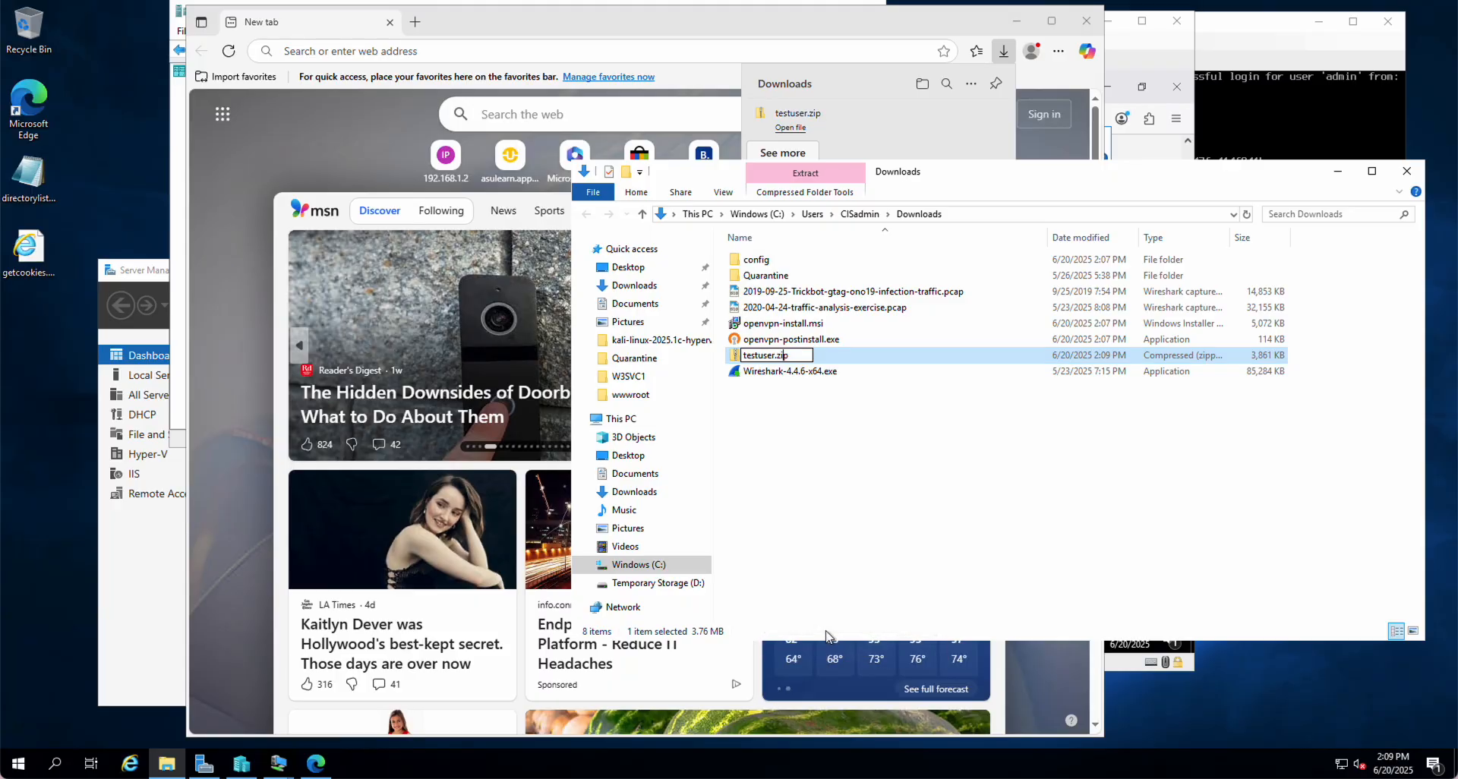
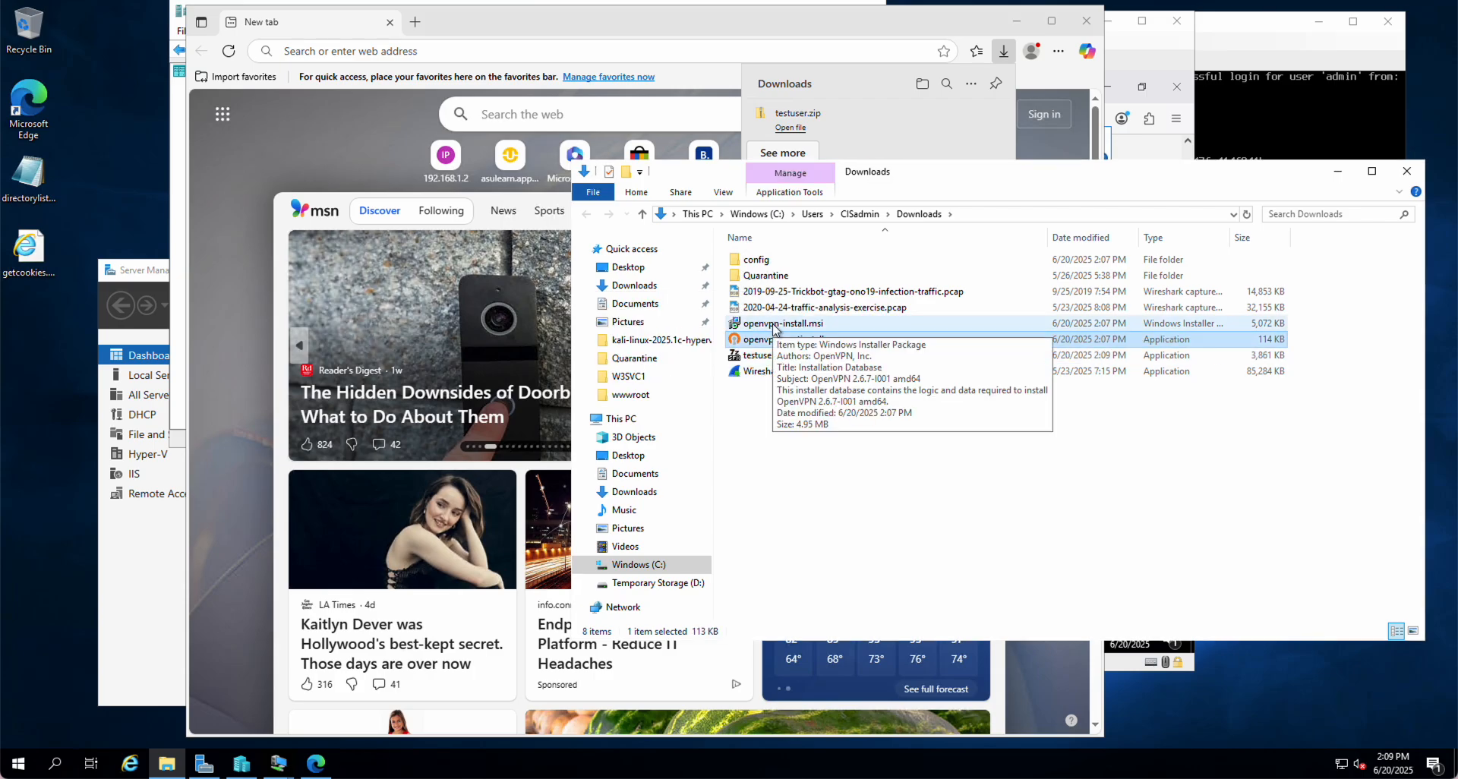
Delete openvpn-install.msi and the other OpenVPN installer file, then run testuser.exe
{"action": "left_click", "coordinate": [775, 325], "text": "ctrl"}
{"action": "right_click", "coordinate": [775, 327]}
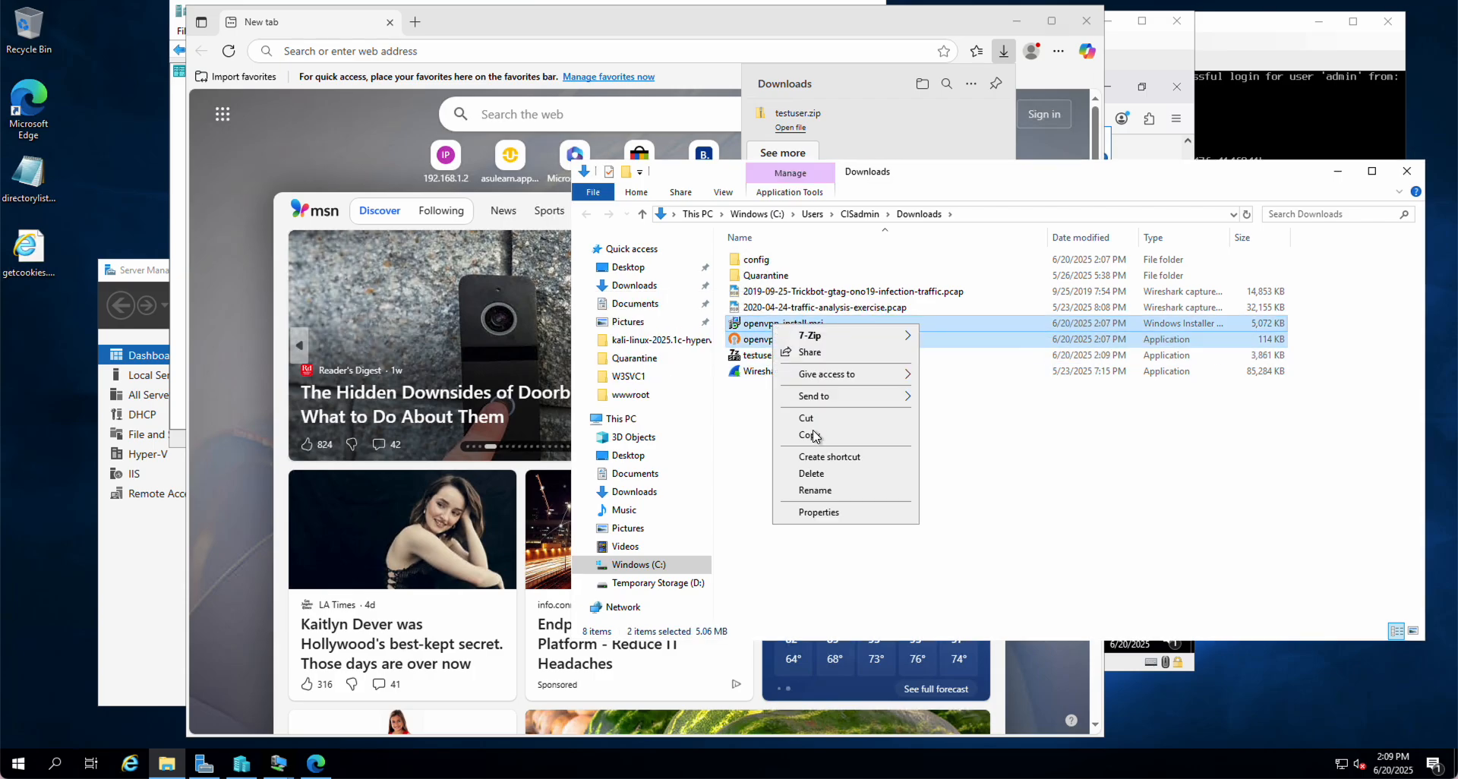
{"action": "left_click", "coordinate": [814, 474]}
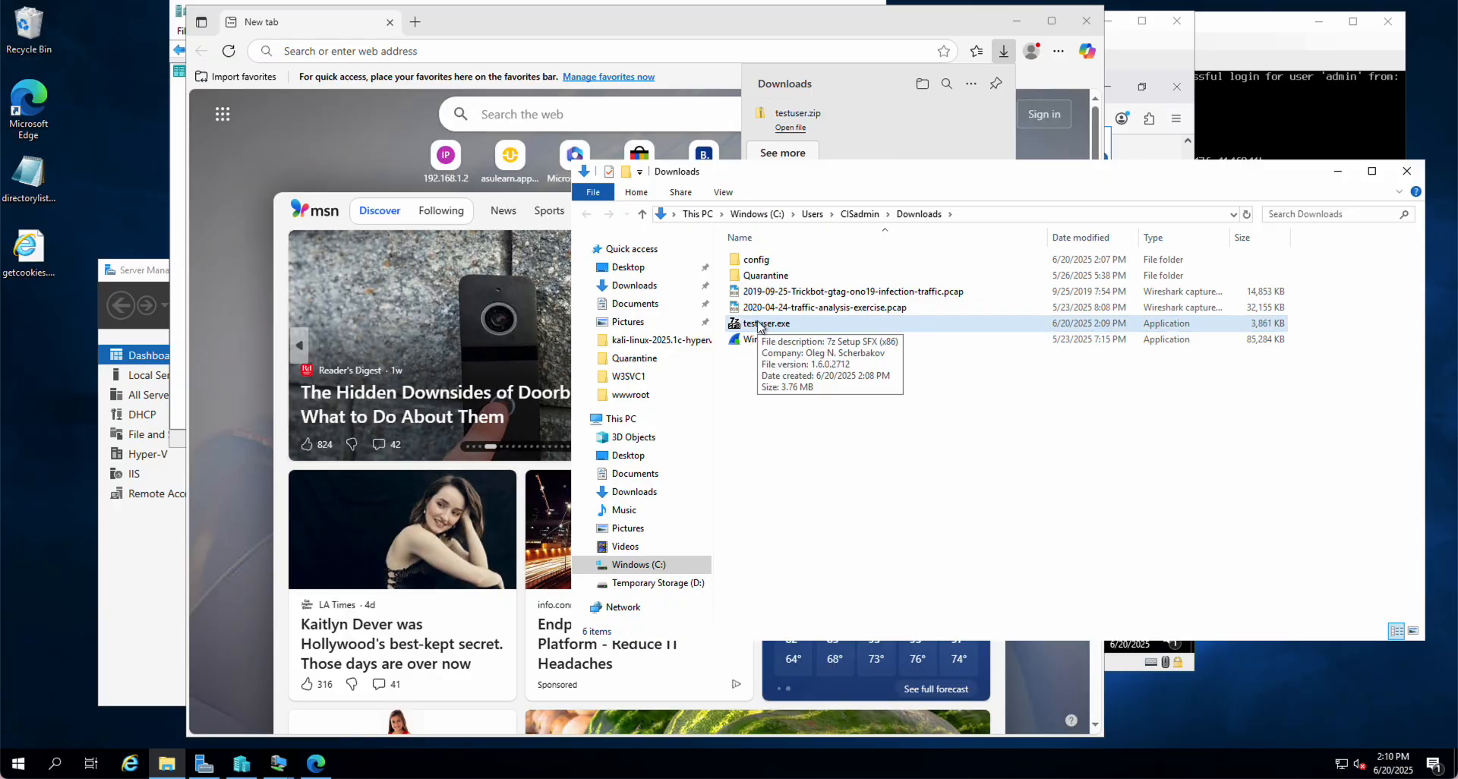
{"action": "double_click", "coordinate": [760, 325]}
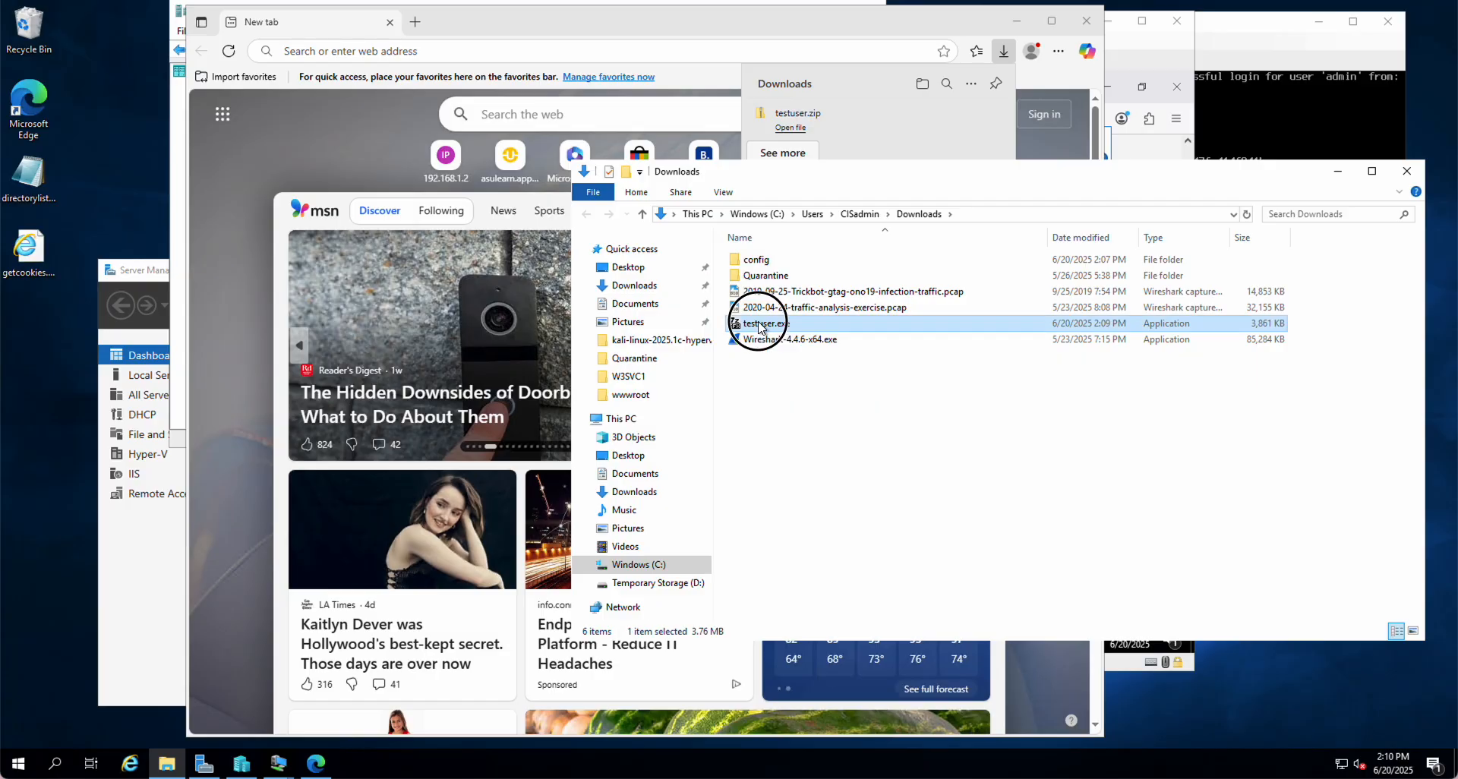
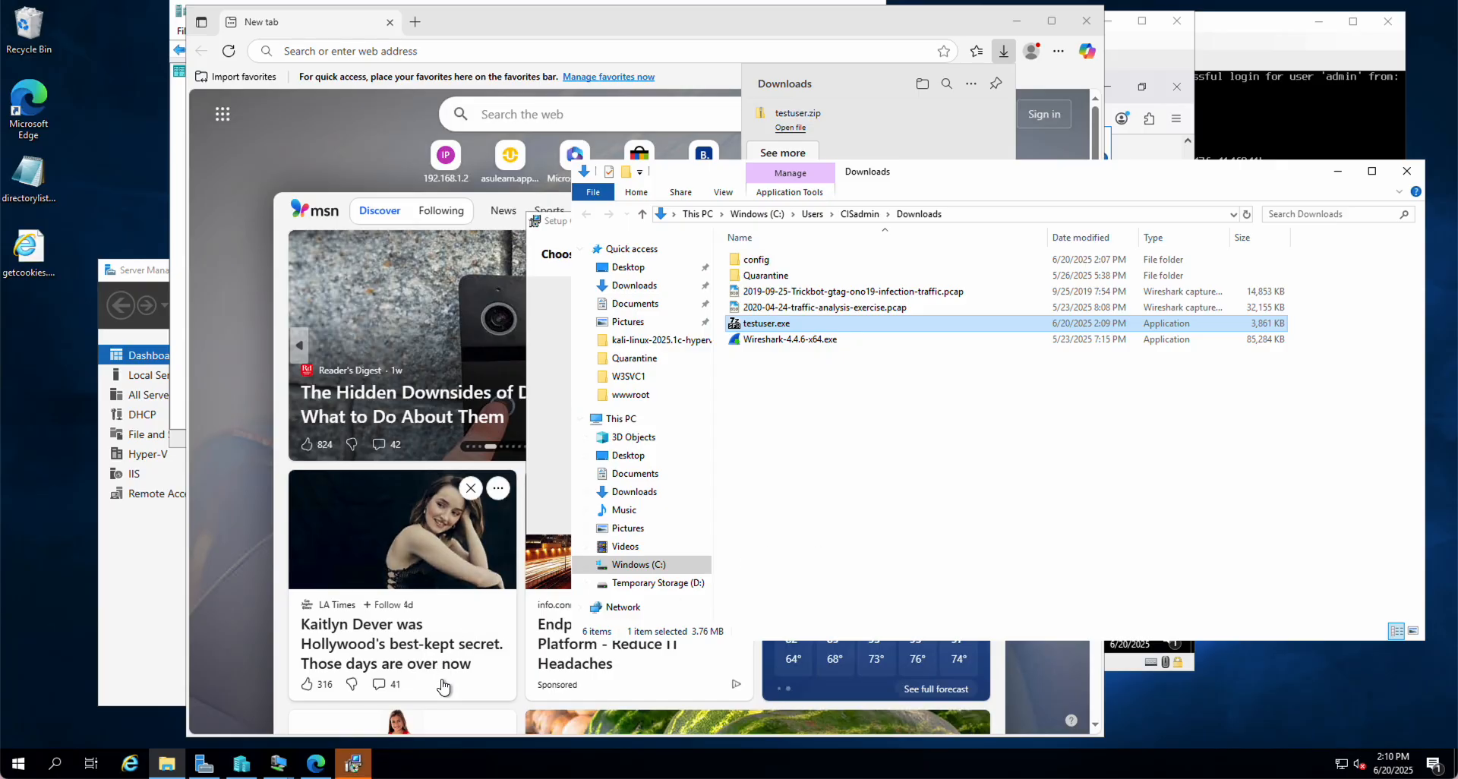
Install OpenVPN 2.6.7 with the default features, then close the finished installer
{"action": "left_click", "coordinate": [353, 765]}
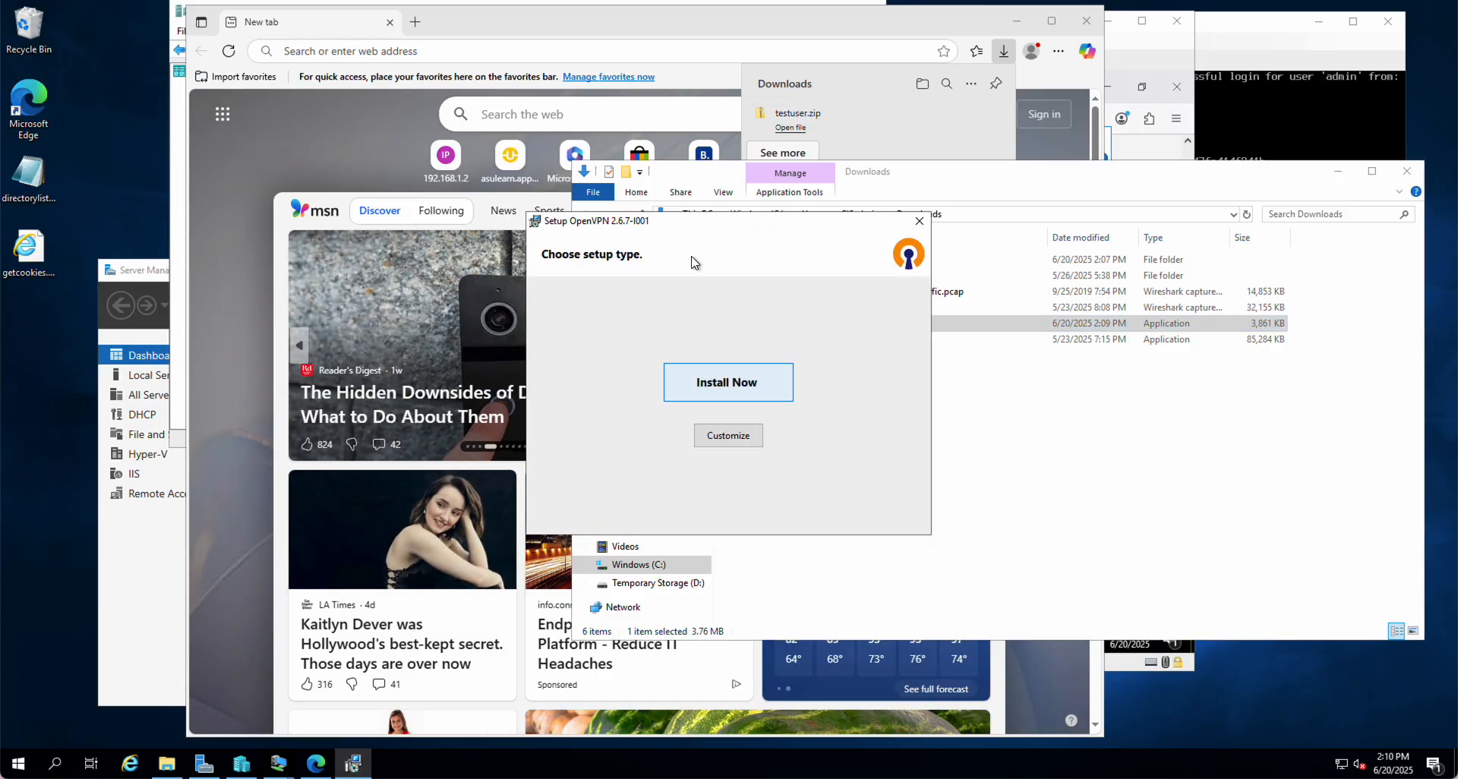
{"action": "left_click_drag", "start_coordinate": [683, 228], "coordinate": [293, 327]}
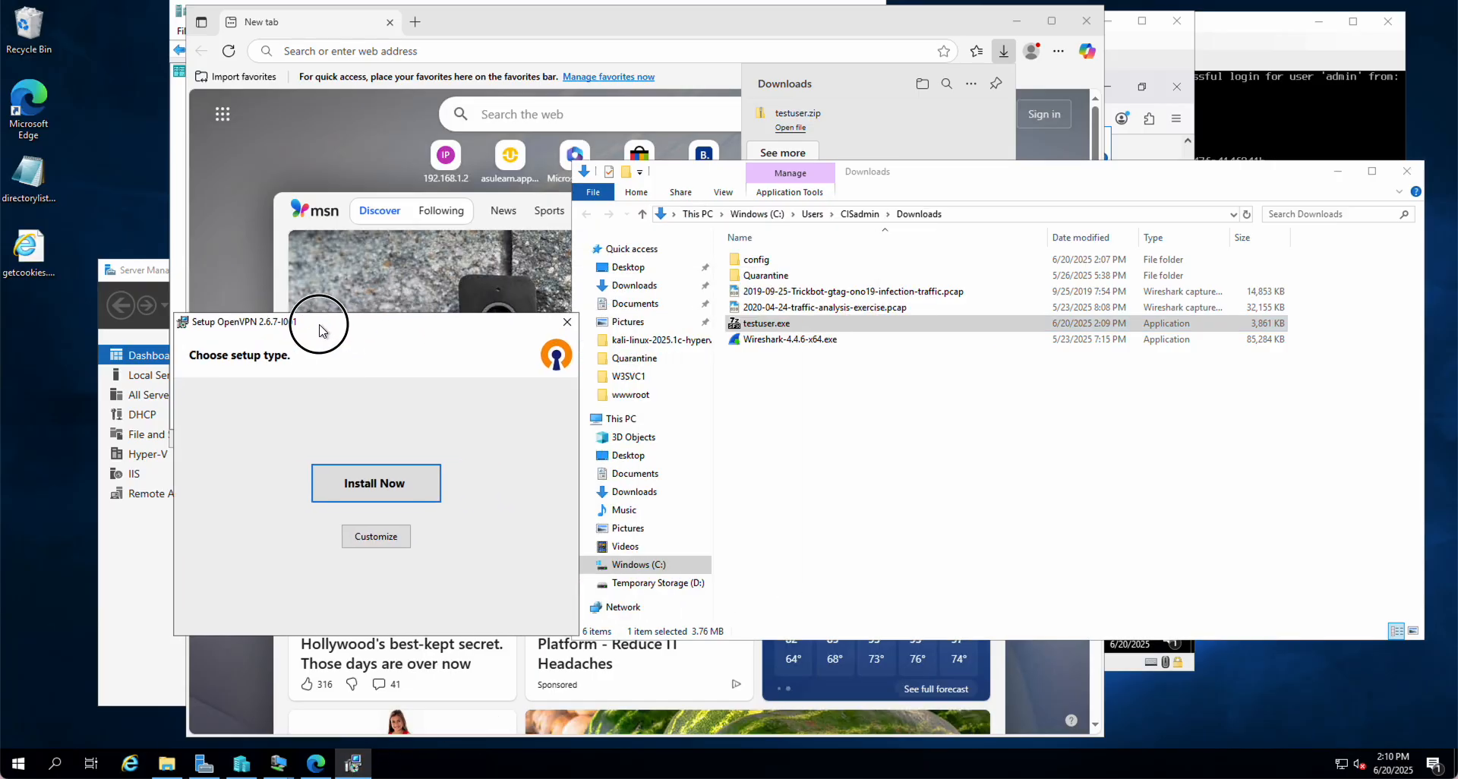
{"action": "left_click", "coordinate": [335, 491]}
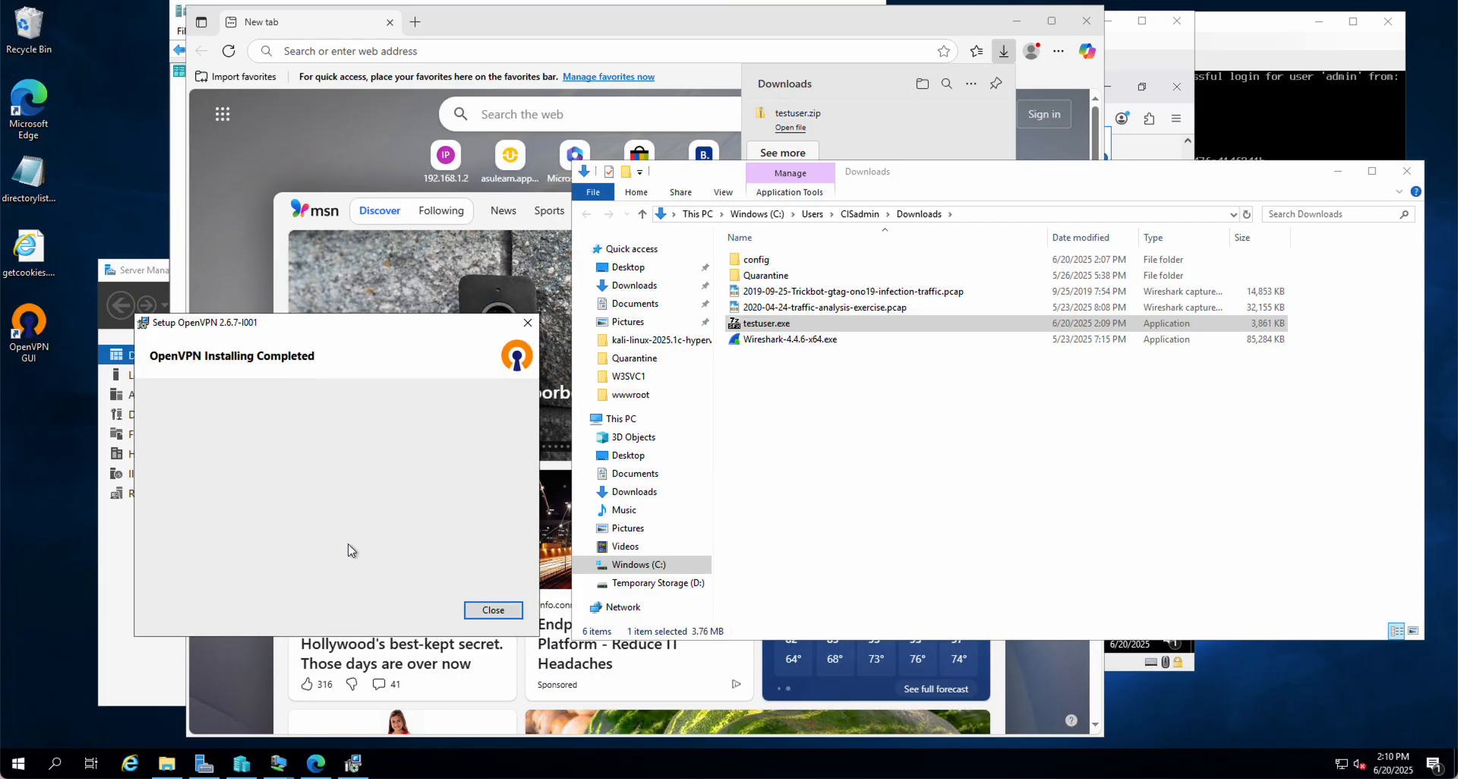
{"action": "left_click", "coordinate": [493, 610]}
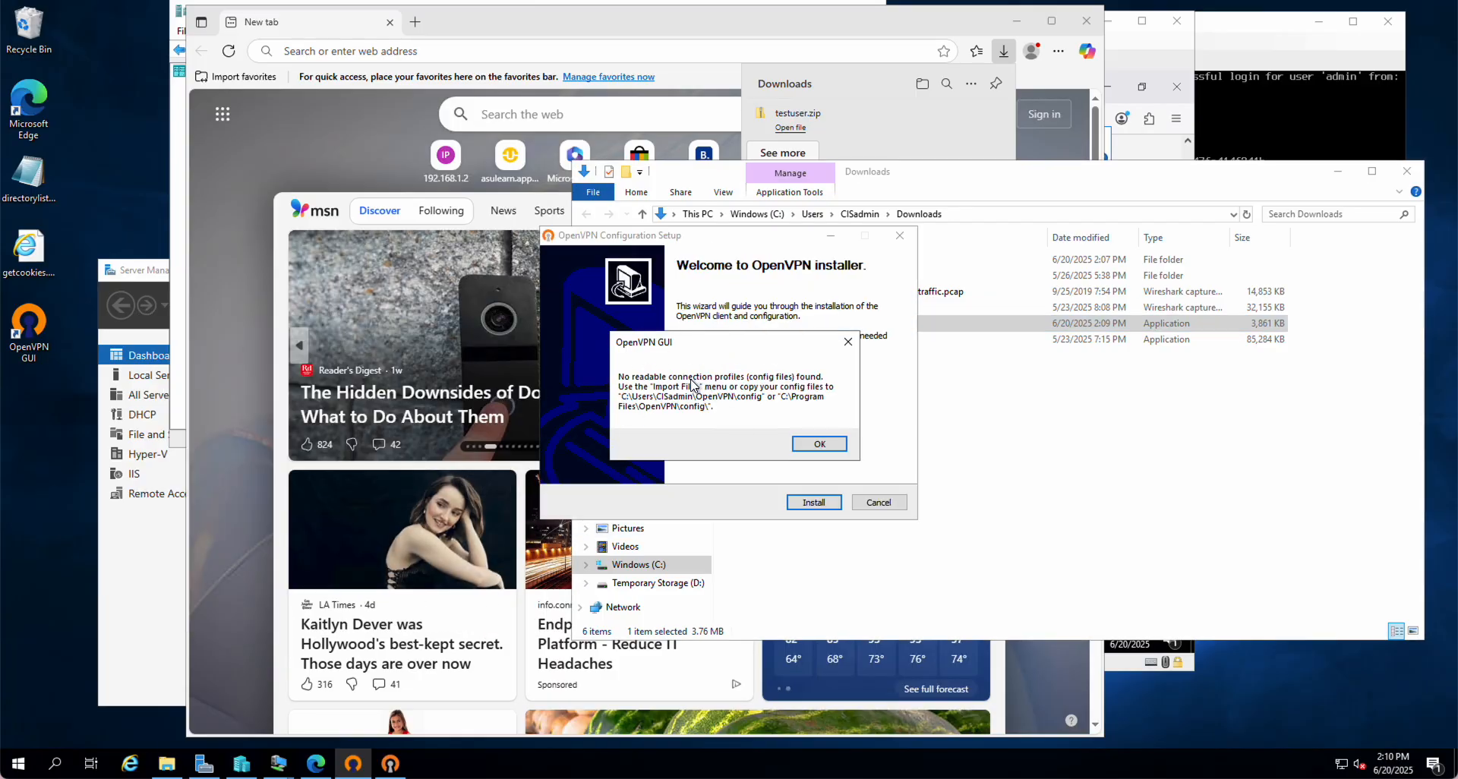
Dismiss the missing-profiles warning and install the VPN configuration, certificate and key files
{"action": "left_click", "coordinate": [820, 444]}
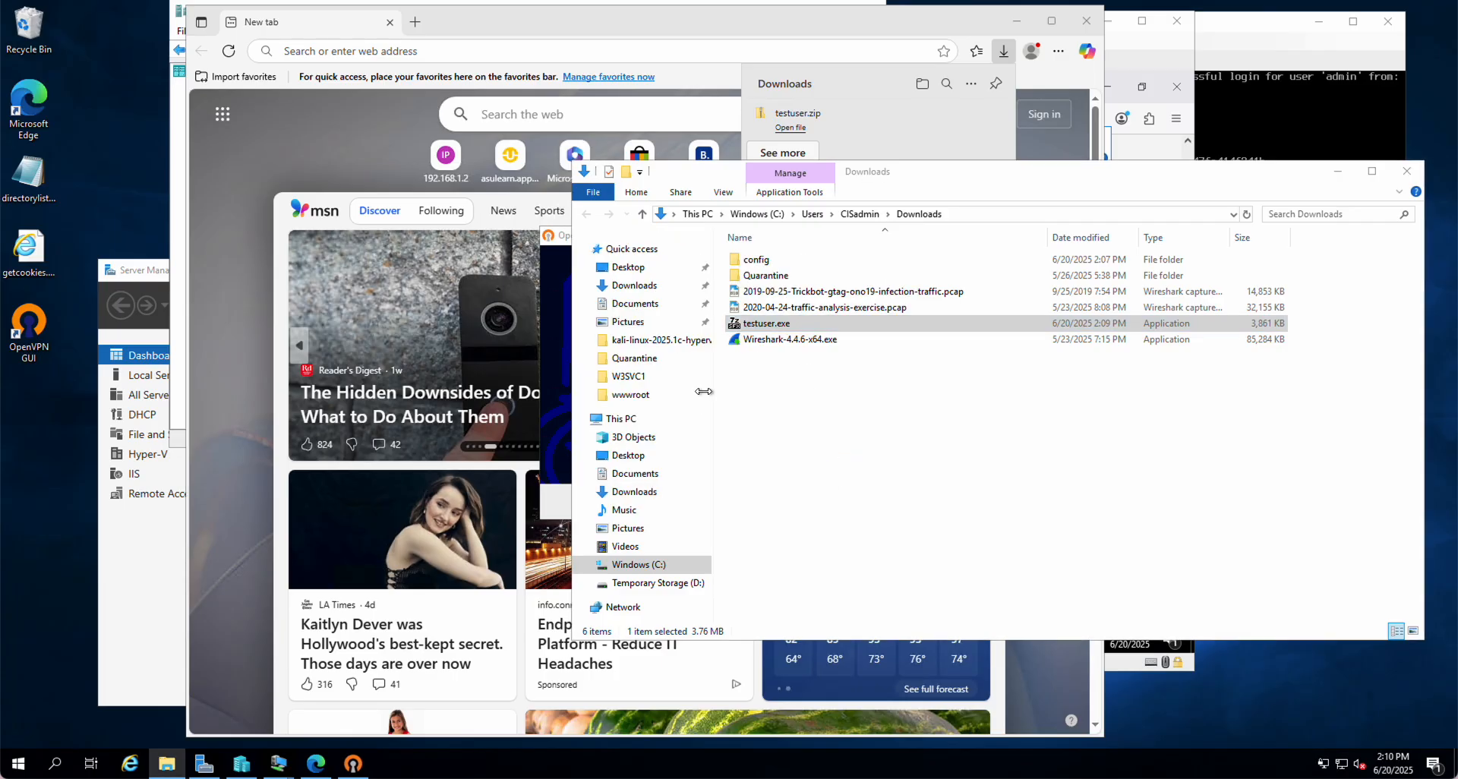
{"action": "left_click", "coordinate": [355, 766]}
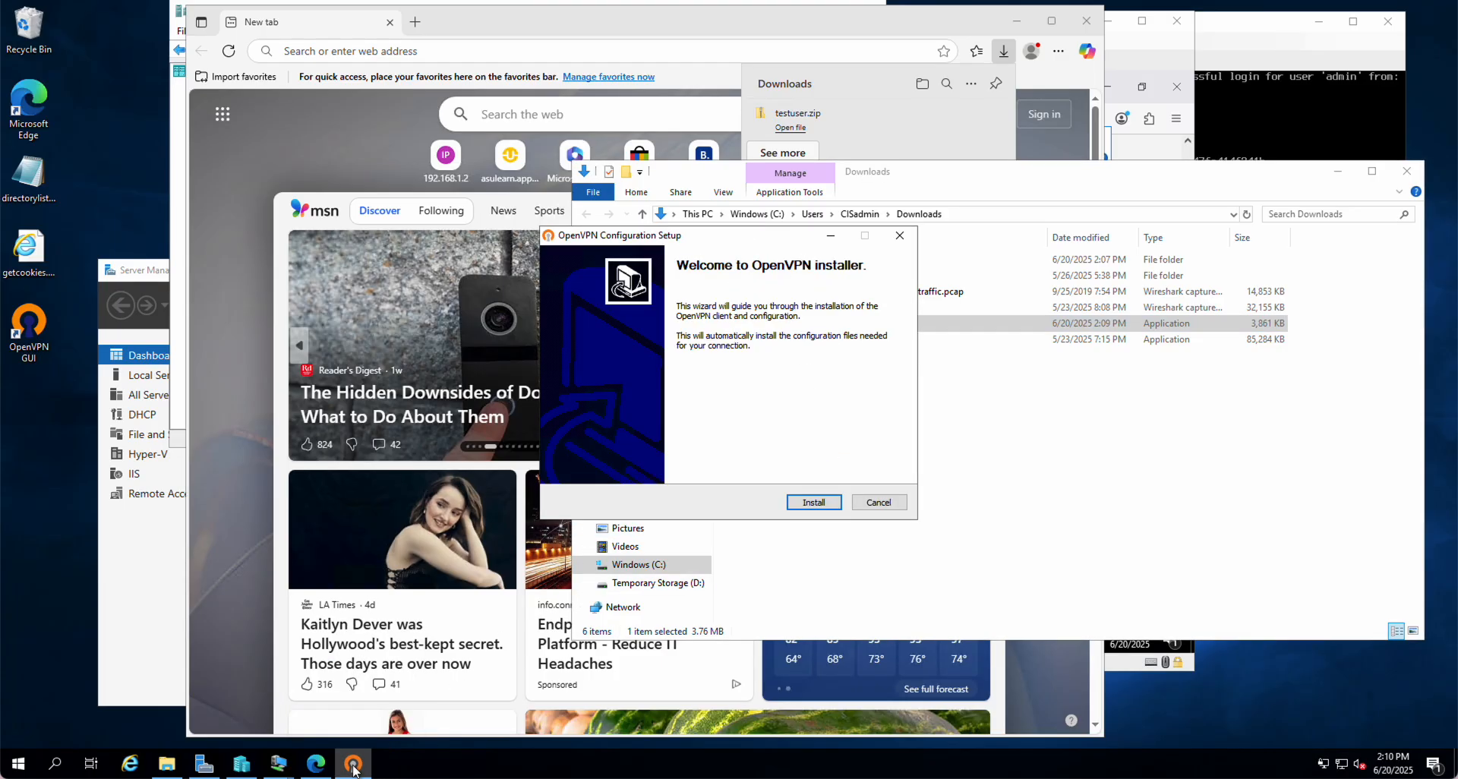
{"action": "left_click", "coordinate": [814, 503]}
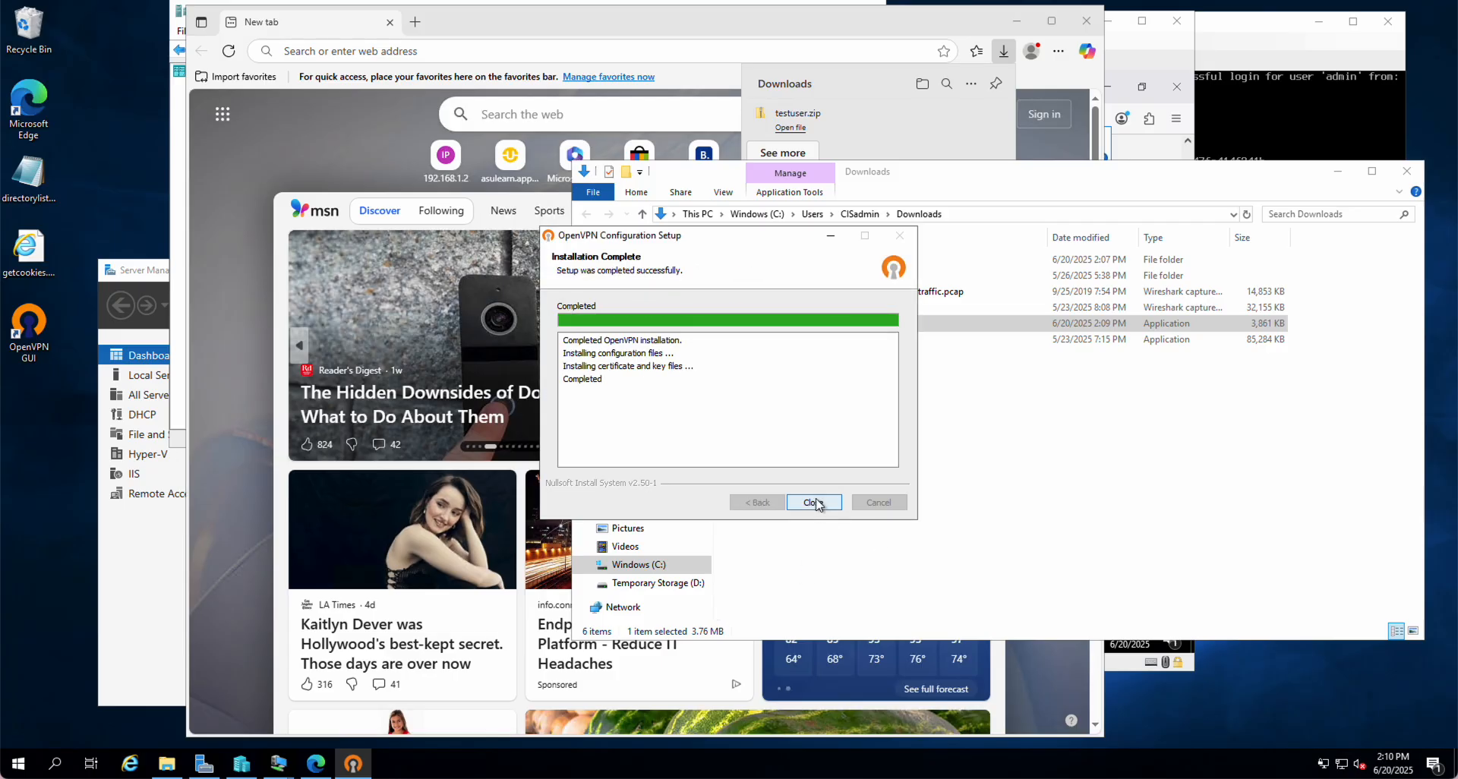
{"action": "left_click", "coordinate": [818, 504]}
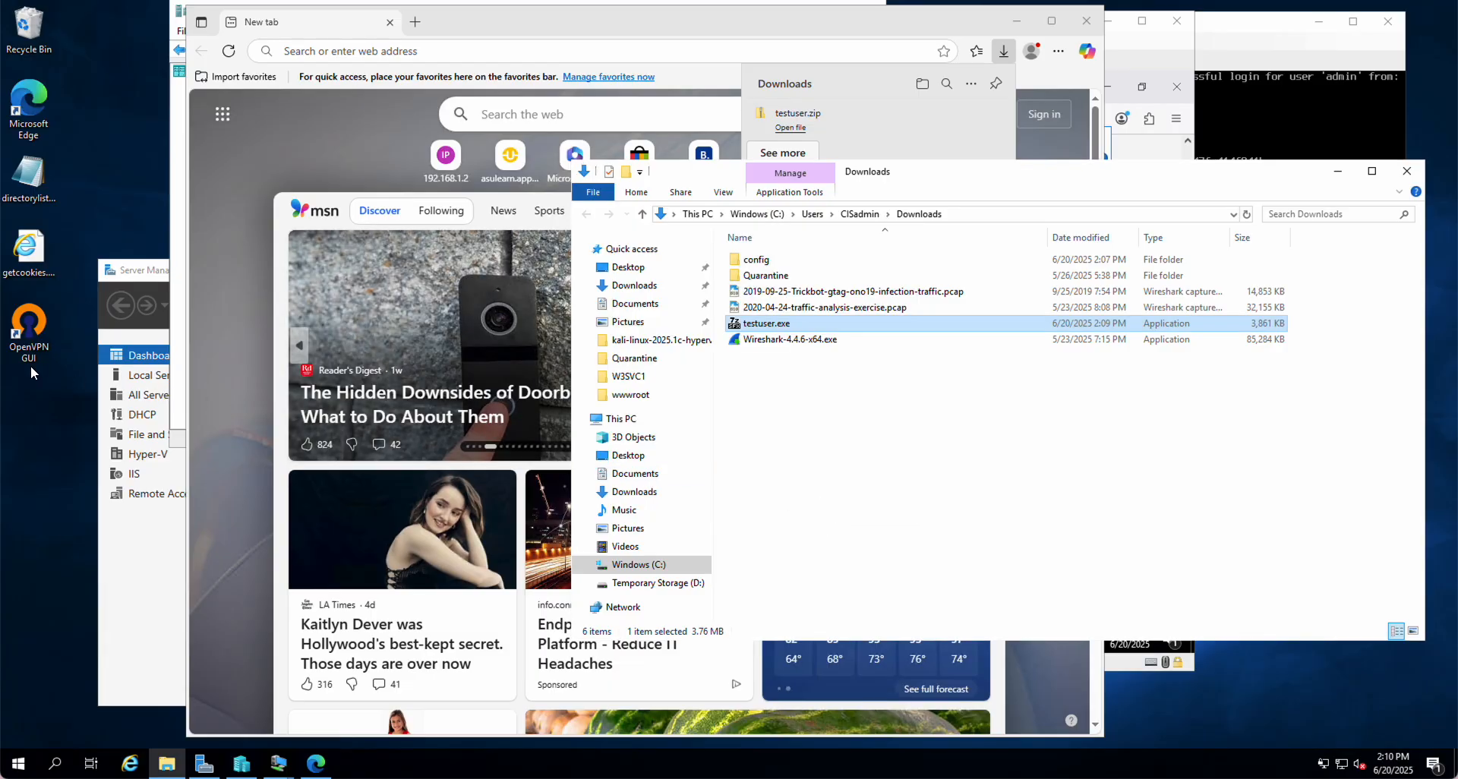
Launch OpenVPN GUI and choose Connect from its tray icon menu
{"action": "double_click", "coordinate": [32, 325]}
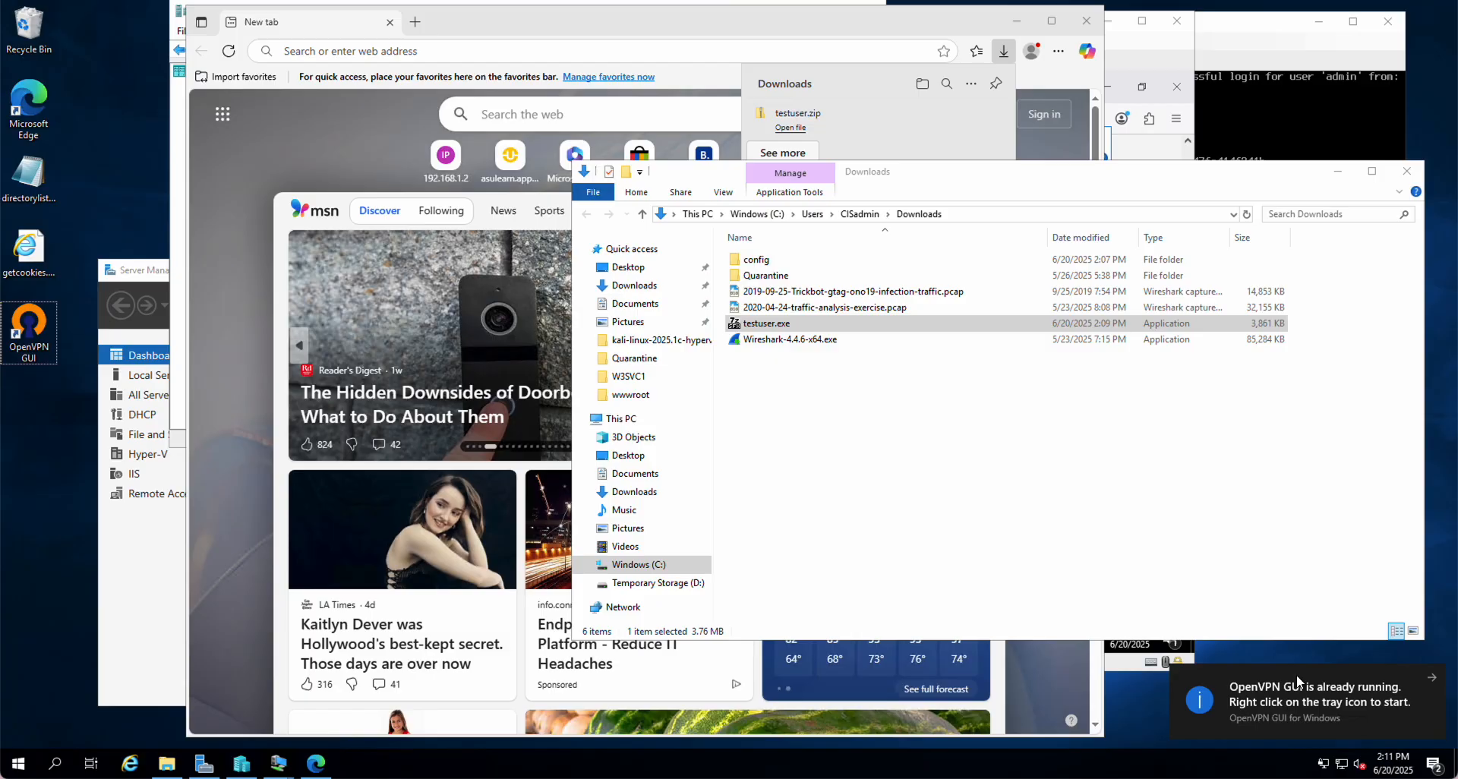
{"action": "left_click", "coordinate": [1430, 676]}
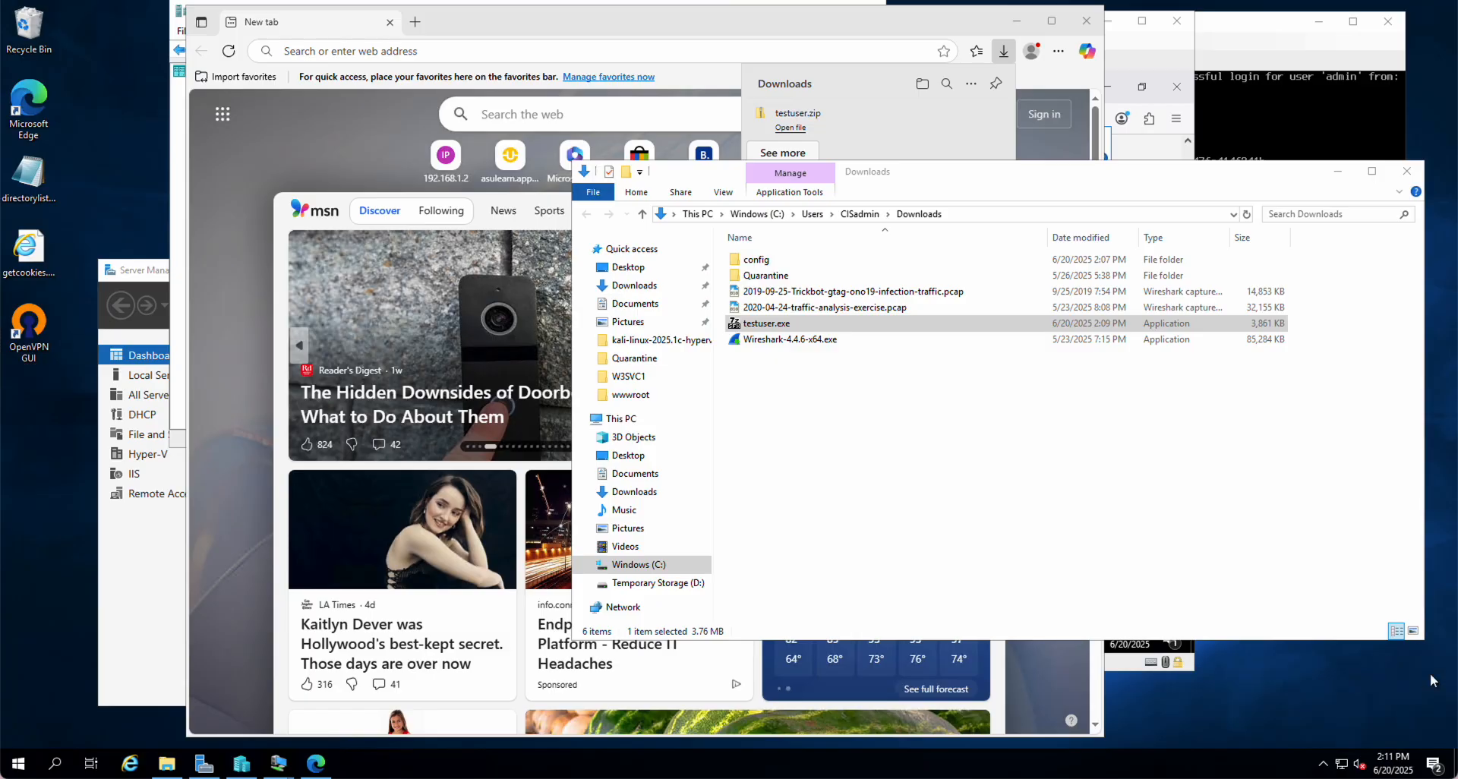
{"action": "left_click", "coordinate": [1322, 761]}
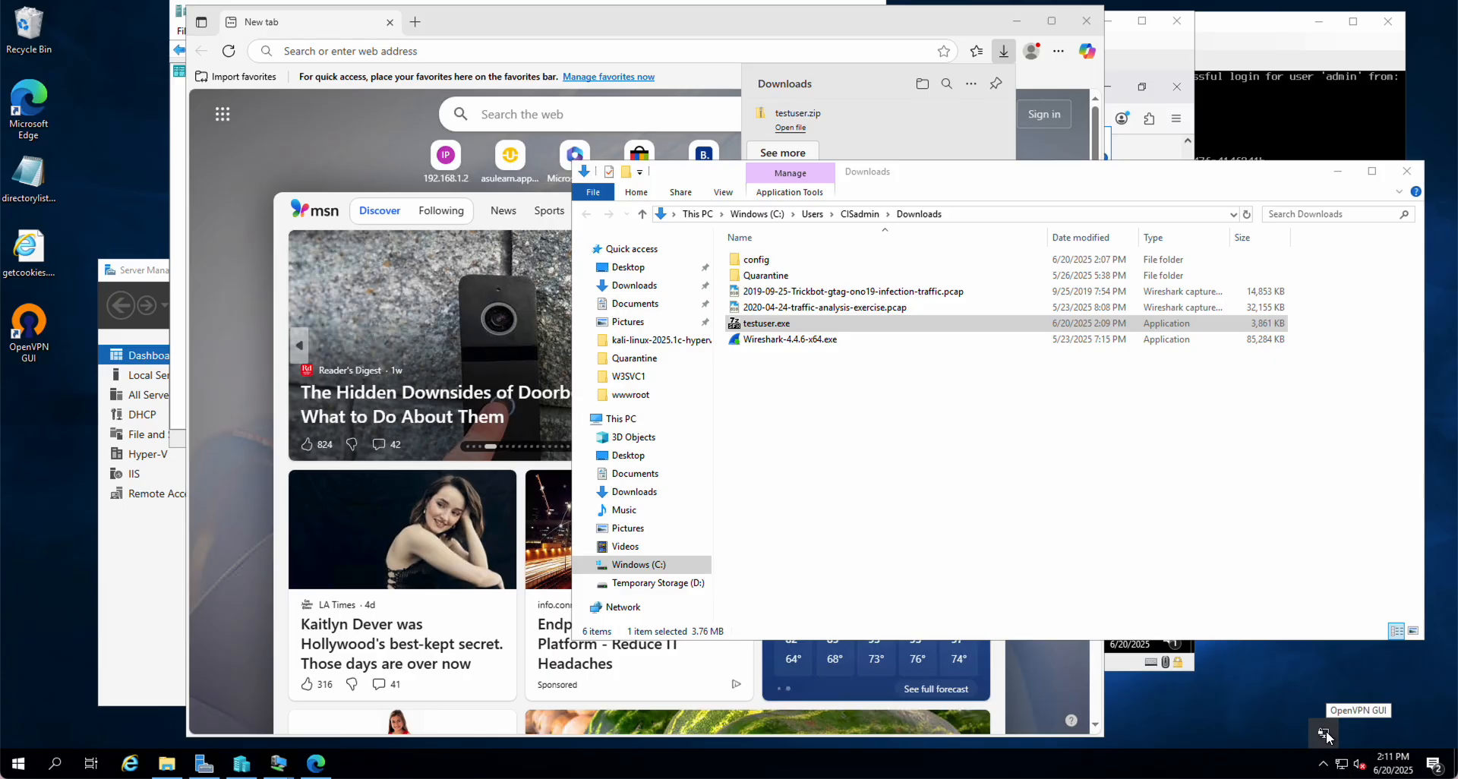
{"action": "right_click", "coordinate": [1326, 731]}
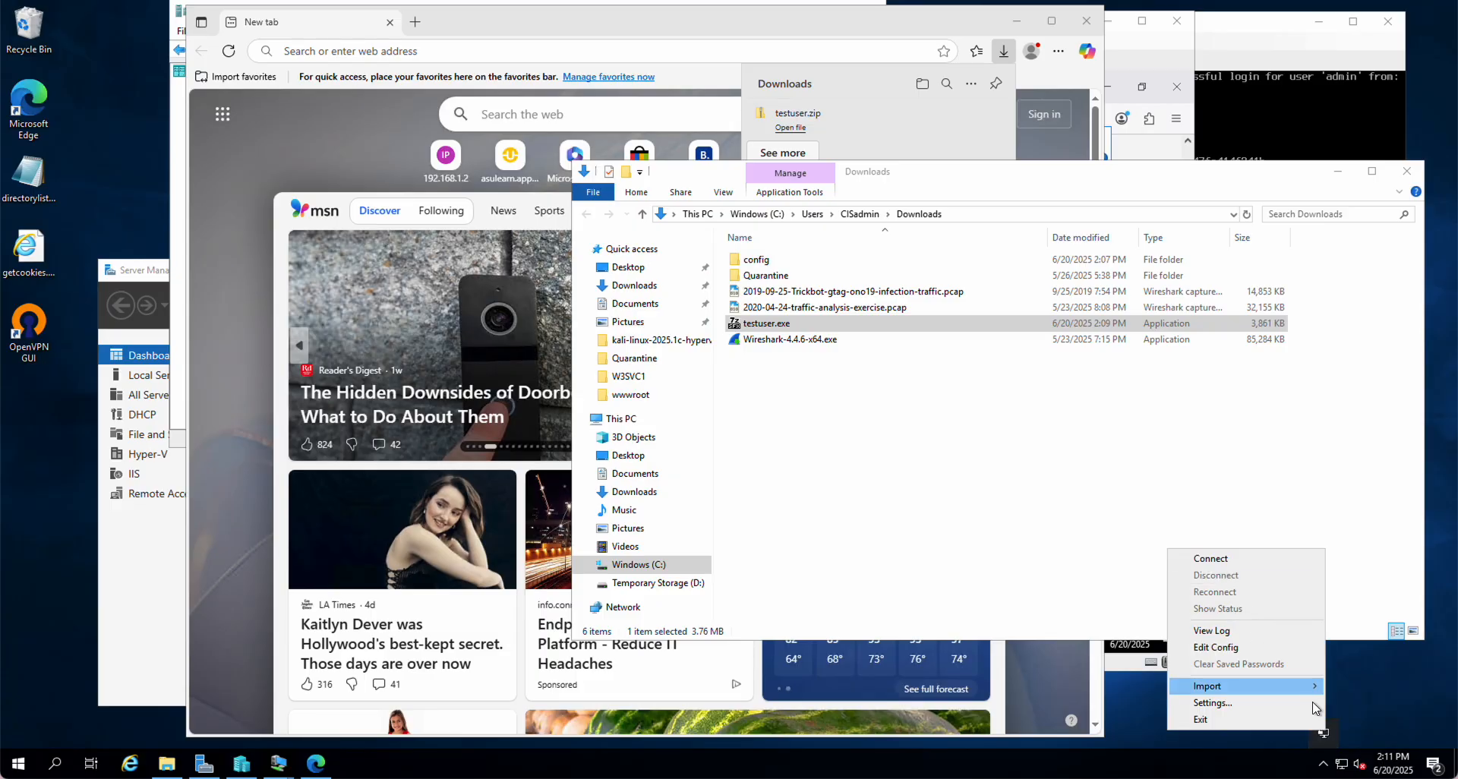
{"action": "left_click", "coordinate": [1325, 732]}
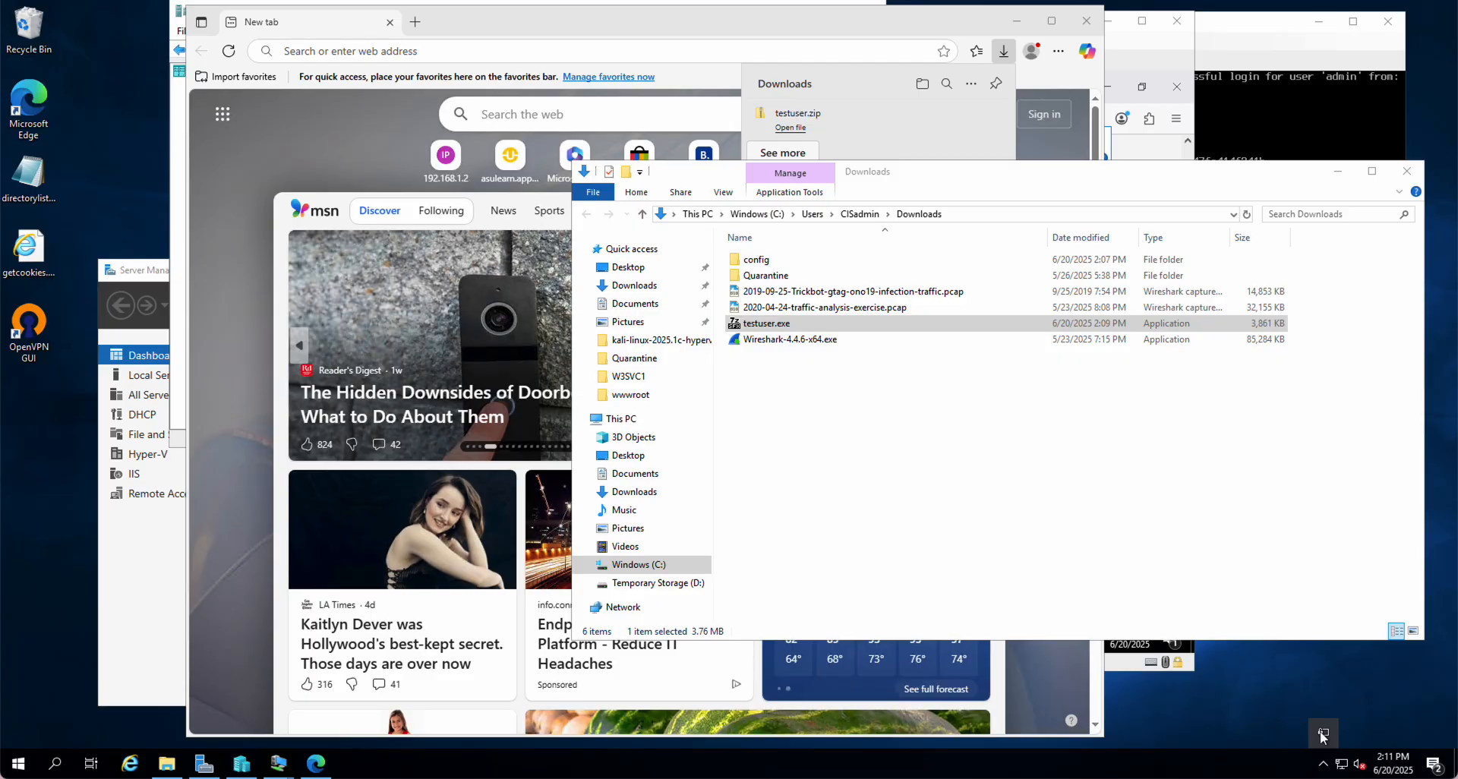
{"action": "right_click", "coordinate": [1319, 730]}
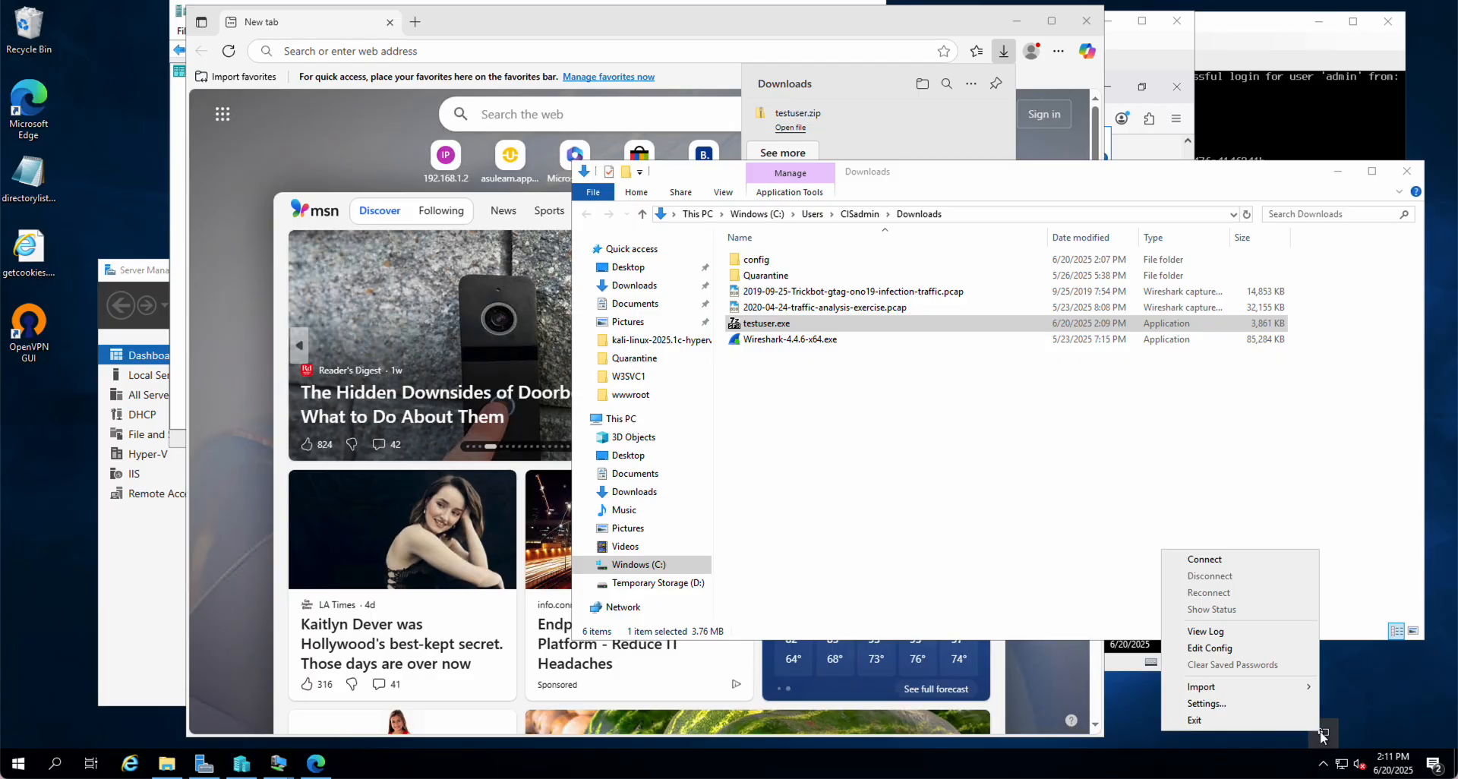
{"action": "left_click", "coordinate": [1207, 559]}
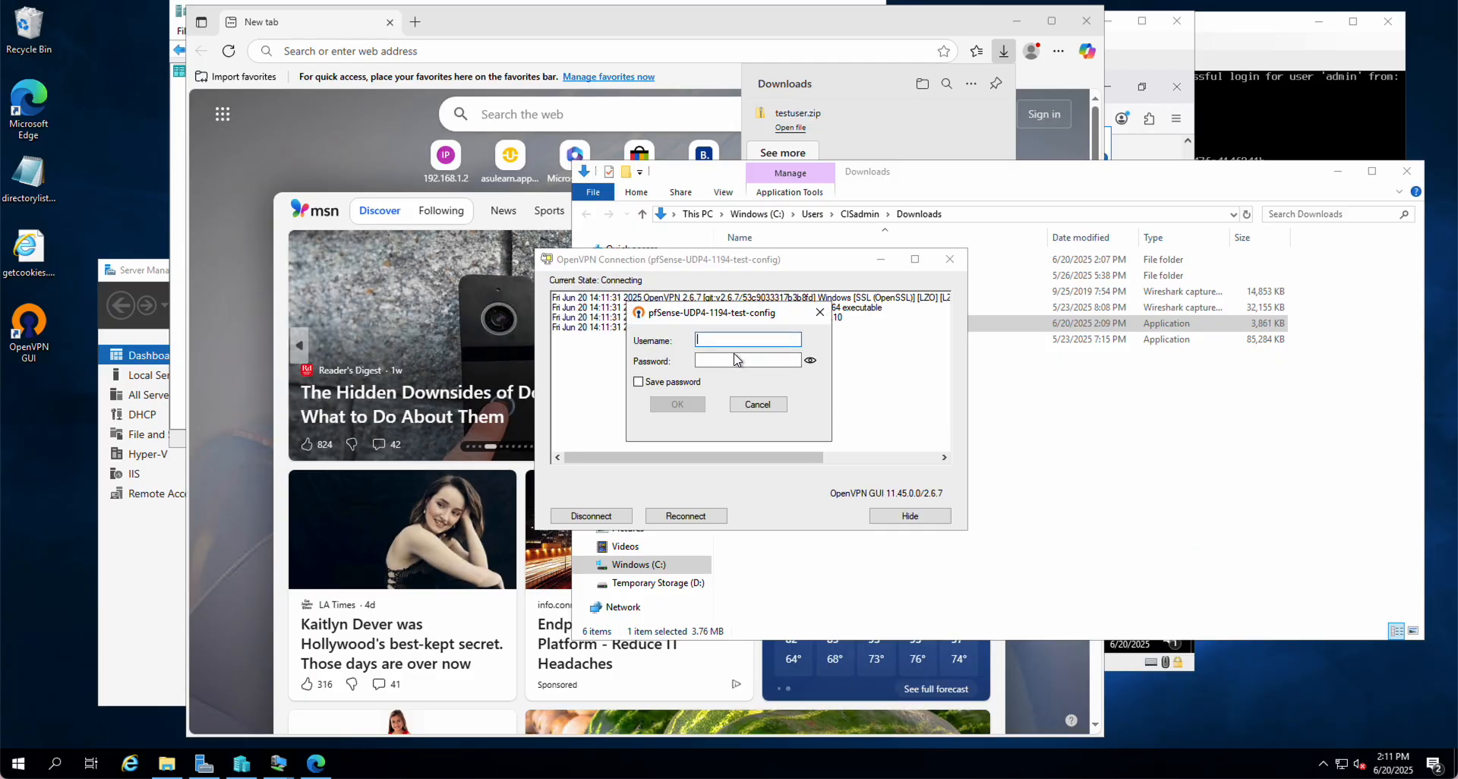
Enter the VPN username and password to connect pfSense-UDP4-1194-test-config, getting IP 192.168.0.2
{"action": "type", "text": "test"}
{"action": "left_click", "coordinate": [736, 359]}
{"action": "type", "text": "tes"}
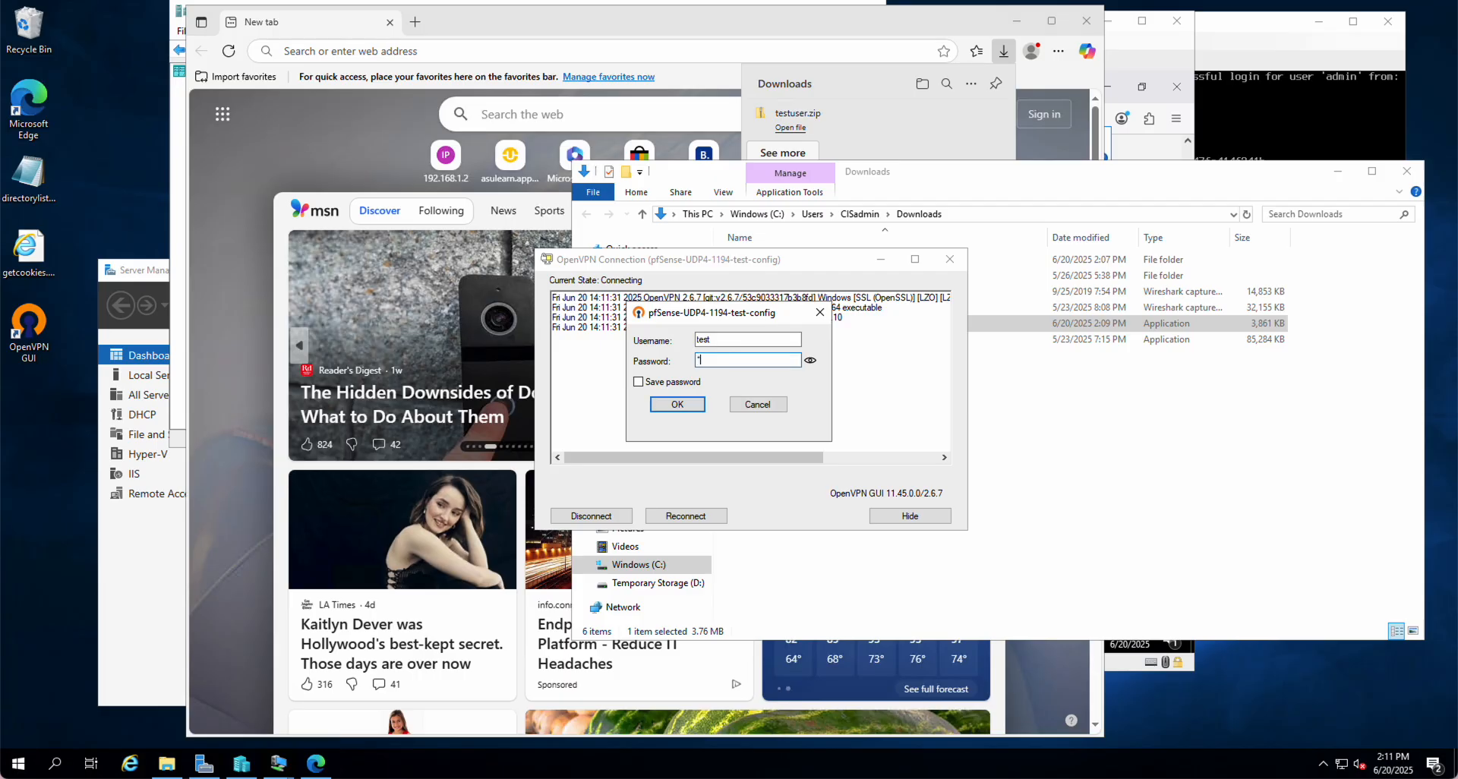
{"action": "type", "text": "******"}
{"action": "left_click", "coordinate": [670, 408]}
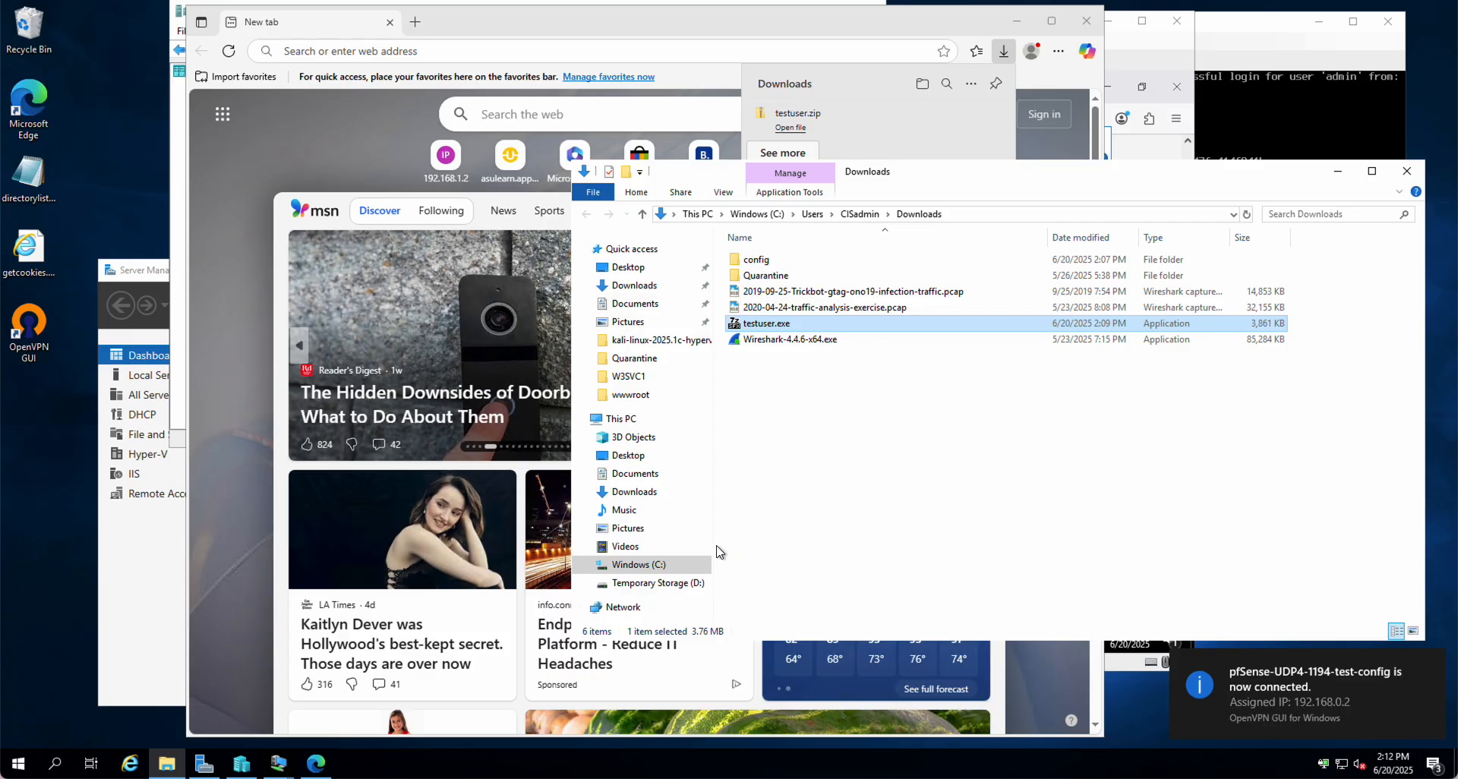
Choose Map network drive... from the Network shortcut menu in File Explorer
{"action": "right_click", "coordinate": [620, 608]}
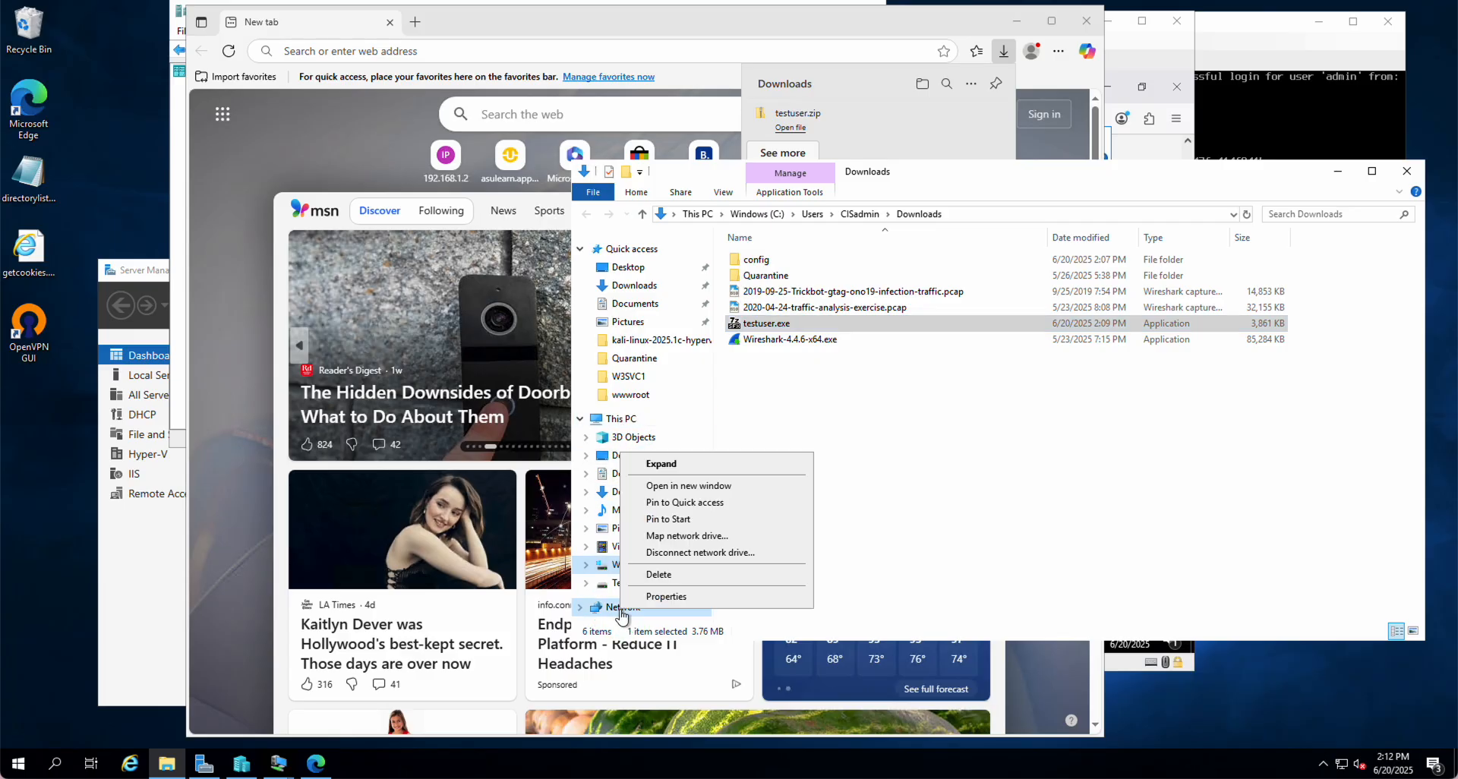
{"action": "left_click", "coordinate": [661, 537]}
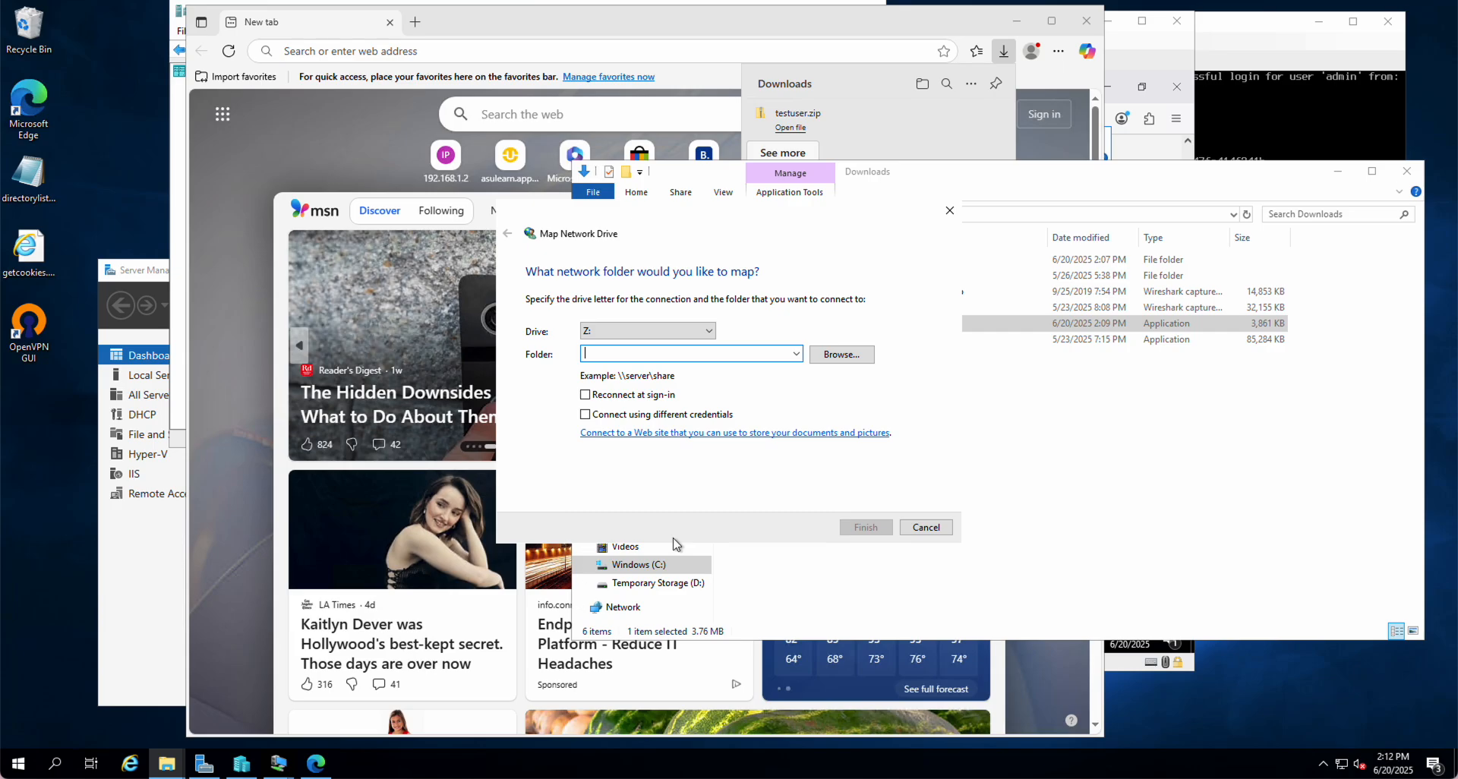
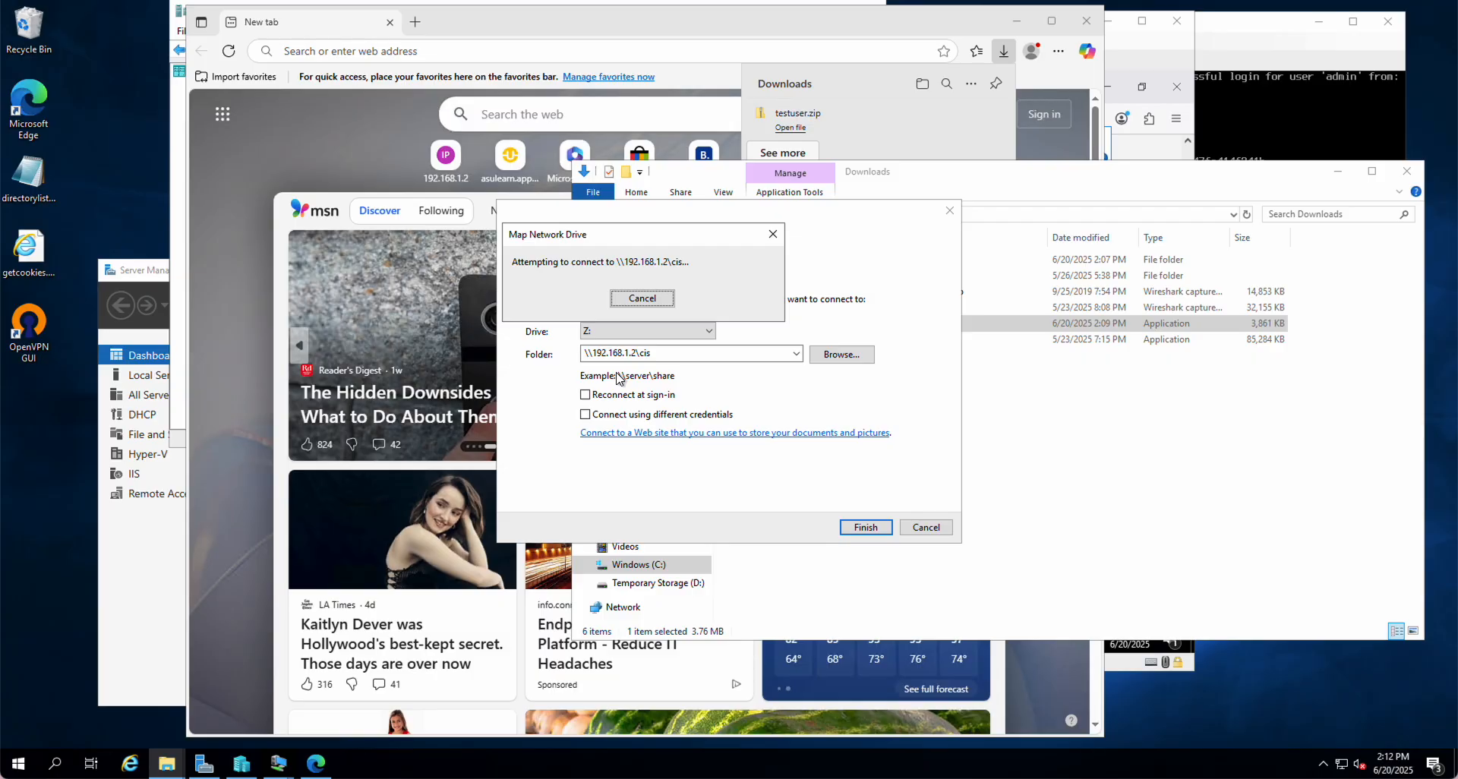
Cancel the stalled connection and enable 'Connect using different credentials' for Z: at \\192.168.1.2\cis
{"action": "left_click", "coordinate": [661, 299]}
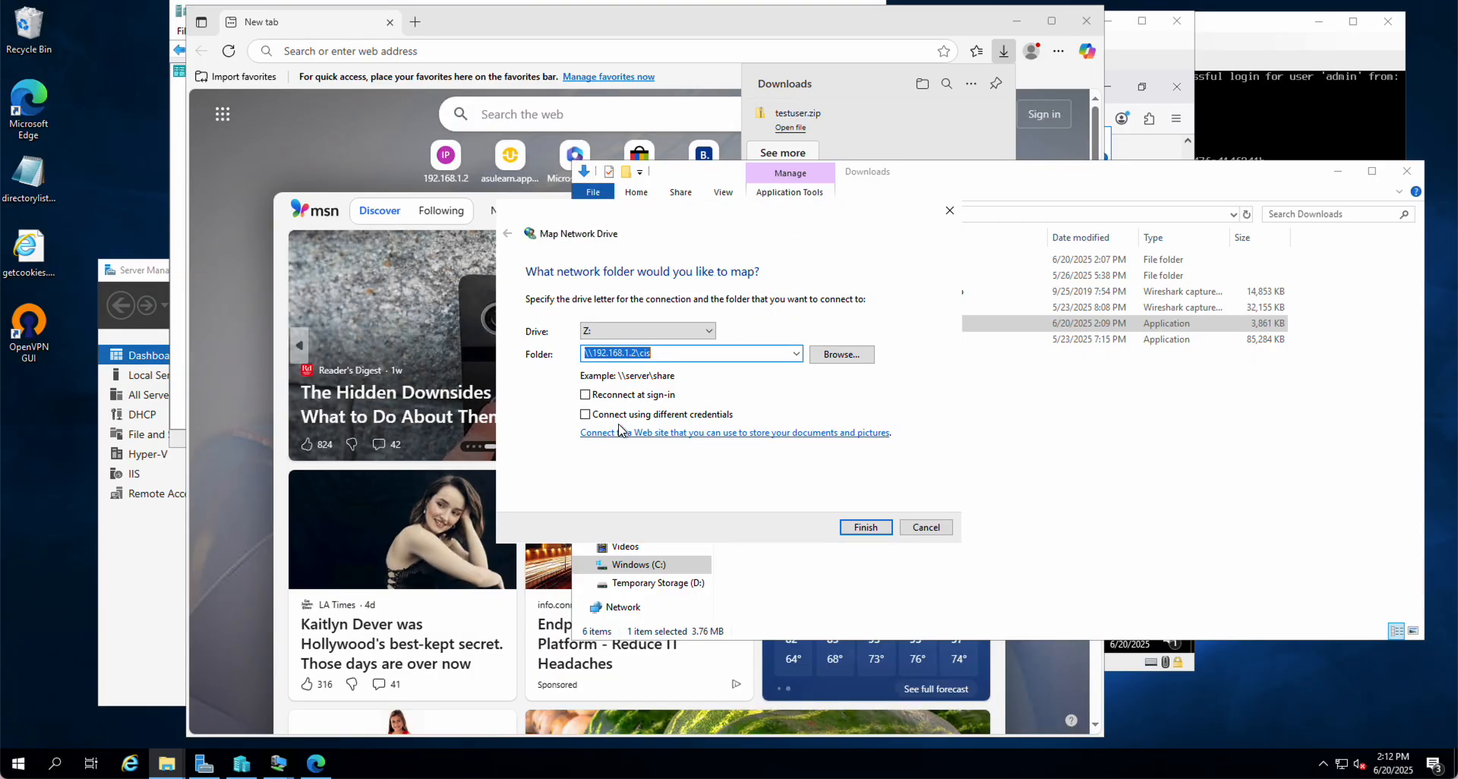
{"action": "left_click", "coordinate": [585, 415]}
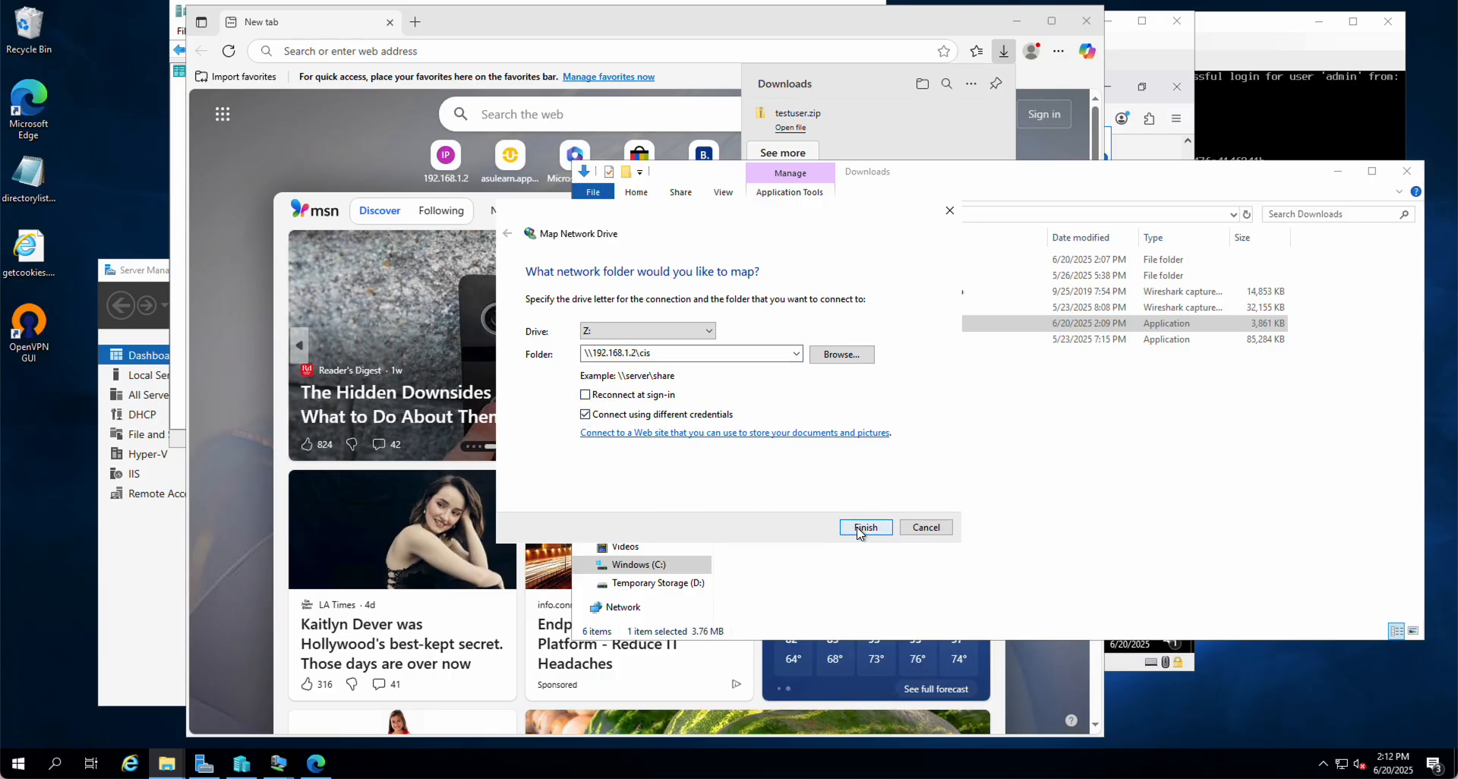
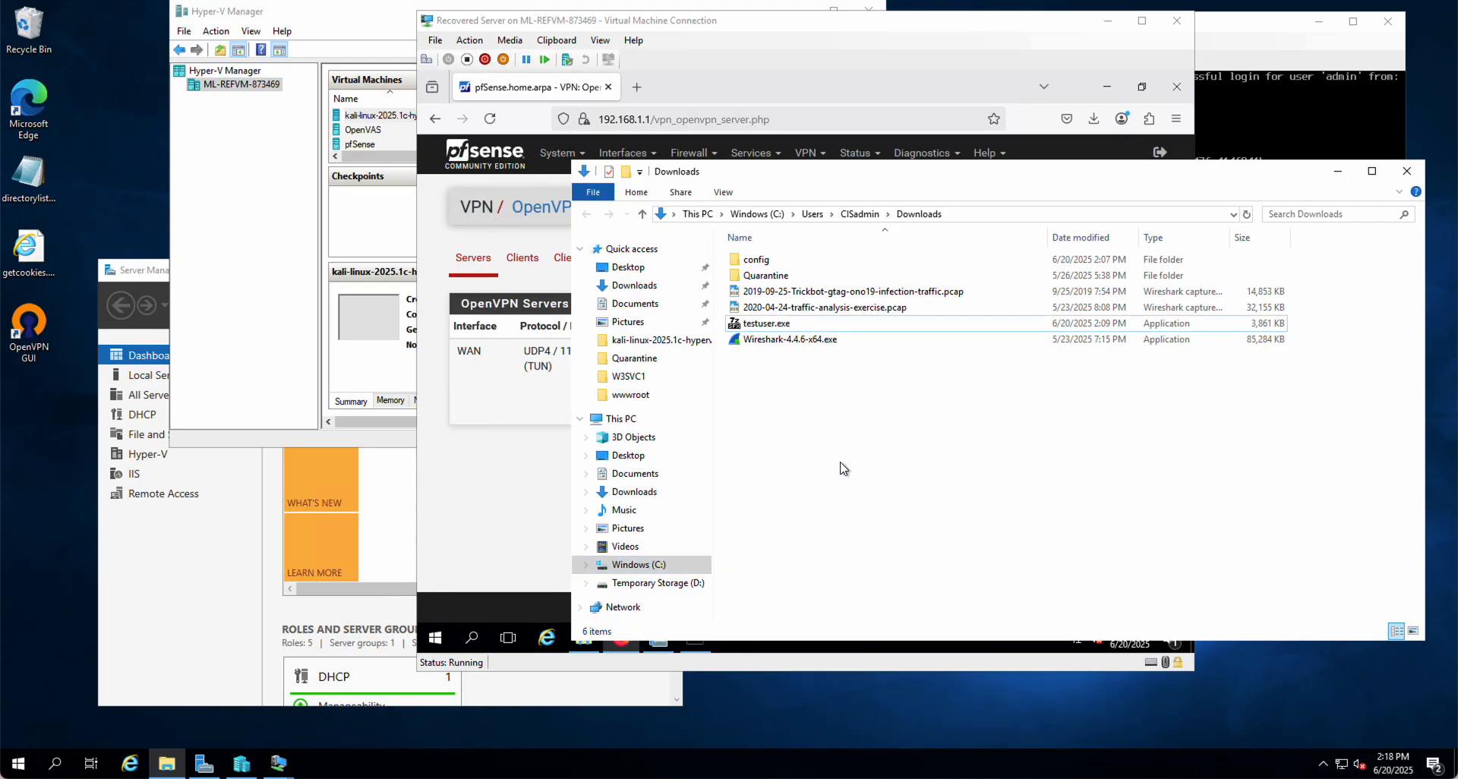
Map drive Z: to \\192.168.1.2\cis from the Network menu, with different credentials enabled
{"action": "right_click", "coordinate": [623, 611]}
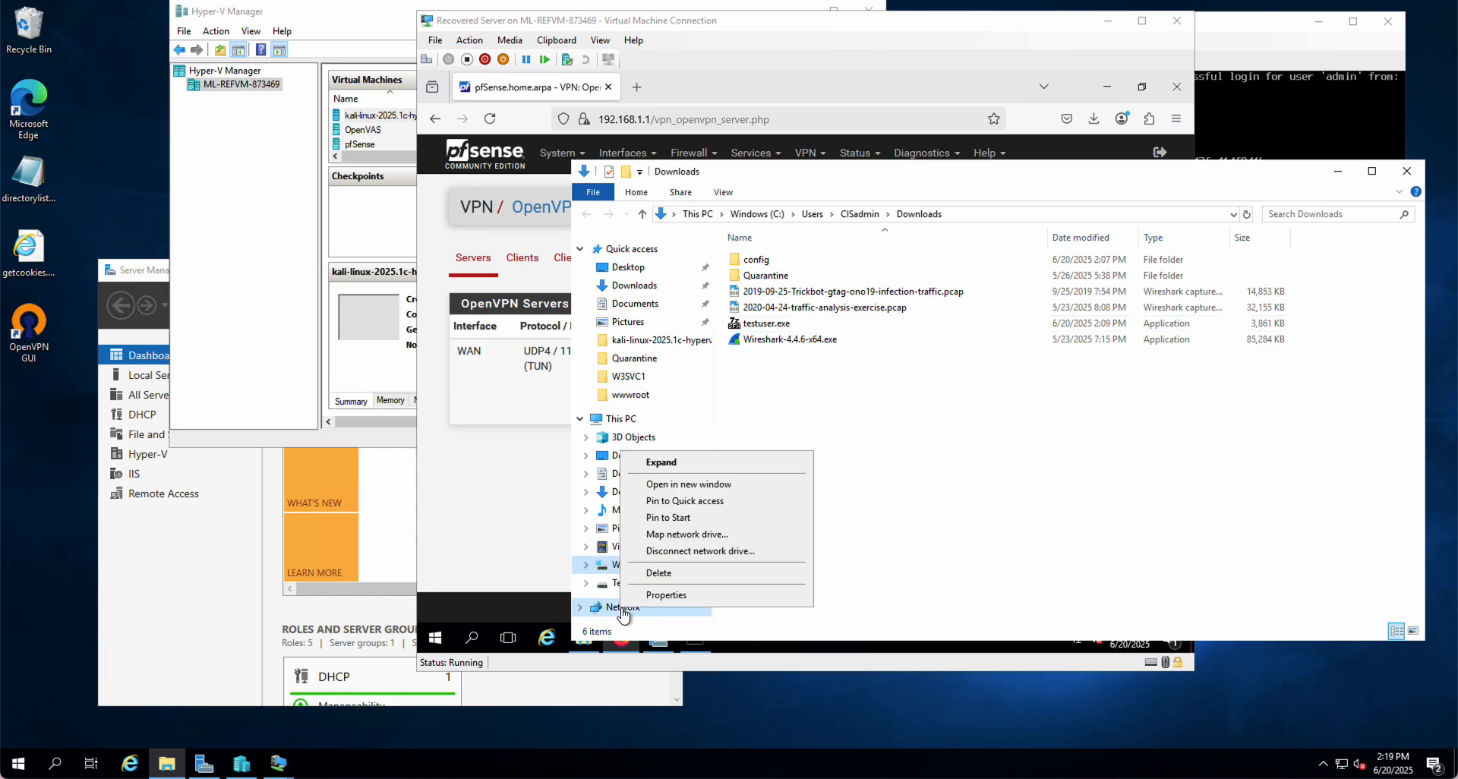
{"action": "left_click", "coordinate": [665, 538]}
{"action": "left_click", "coordinate": [621, 416]}
{"action": "left_click", "coordinate": [620, 355]}
{"action": "type", "text": "\\192.168.1.2"}
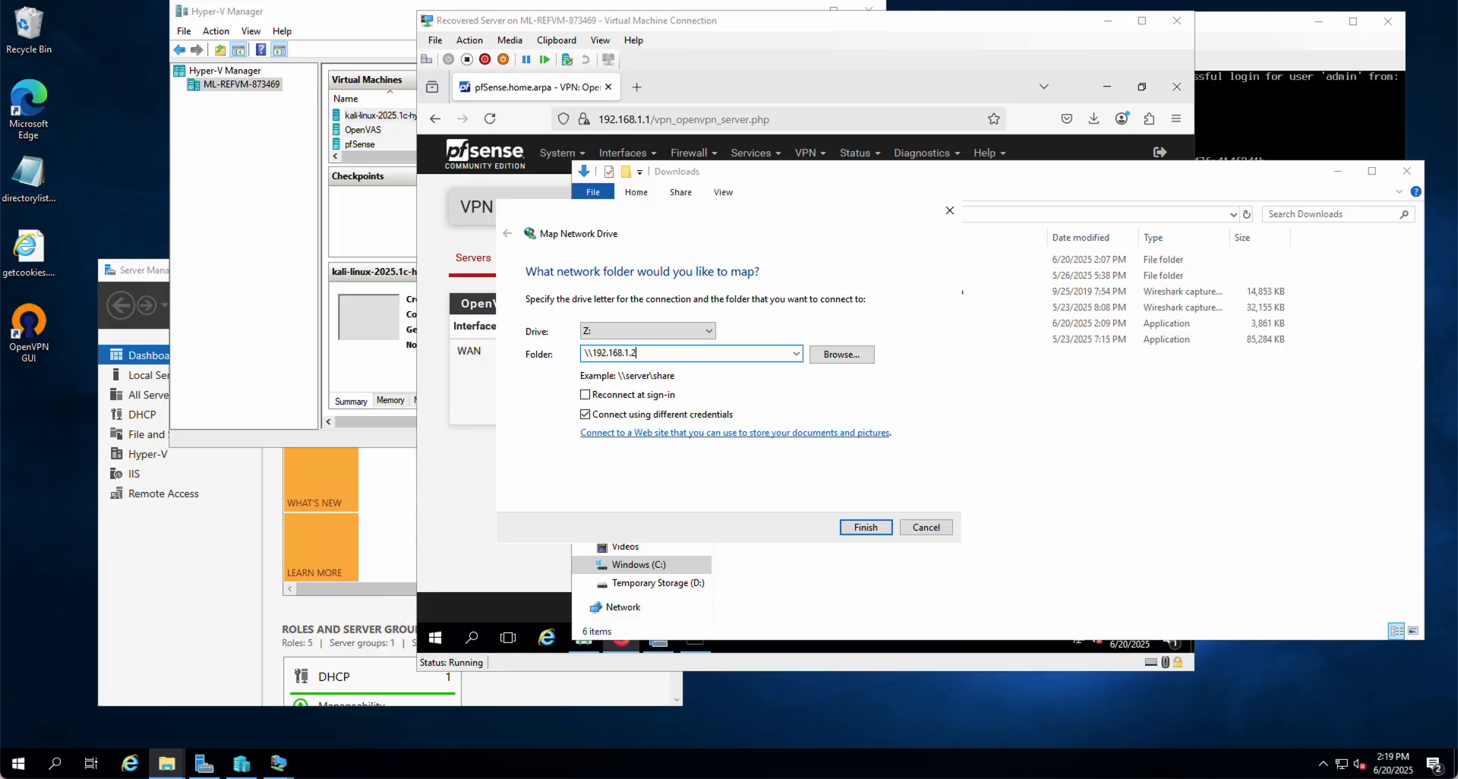
{"action": "type", "text": "\\cis"}
Submit the share path and sign in as Administrator with the account password, fixing the user-name typo
{"action": "key", "text": "Return"}
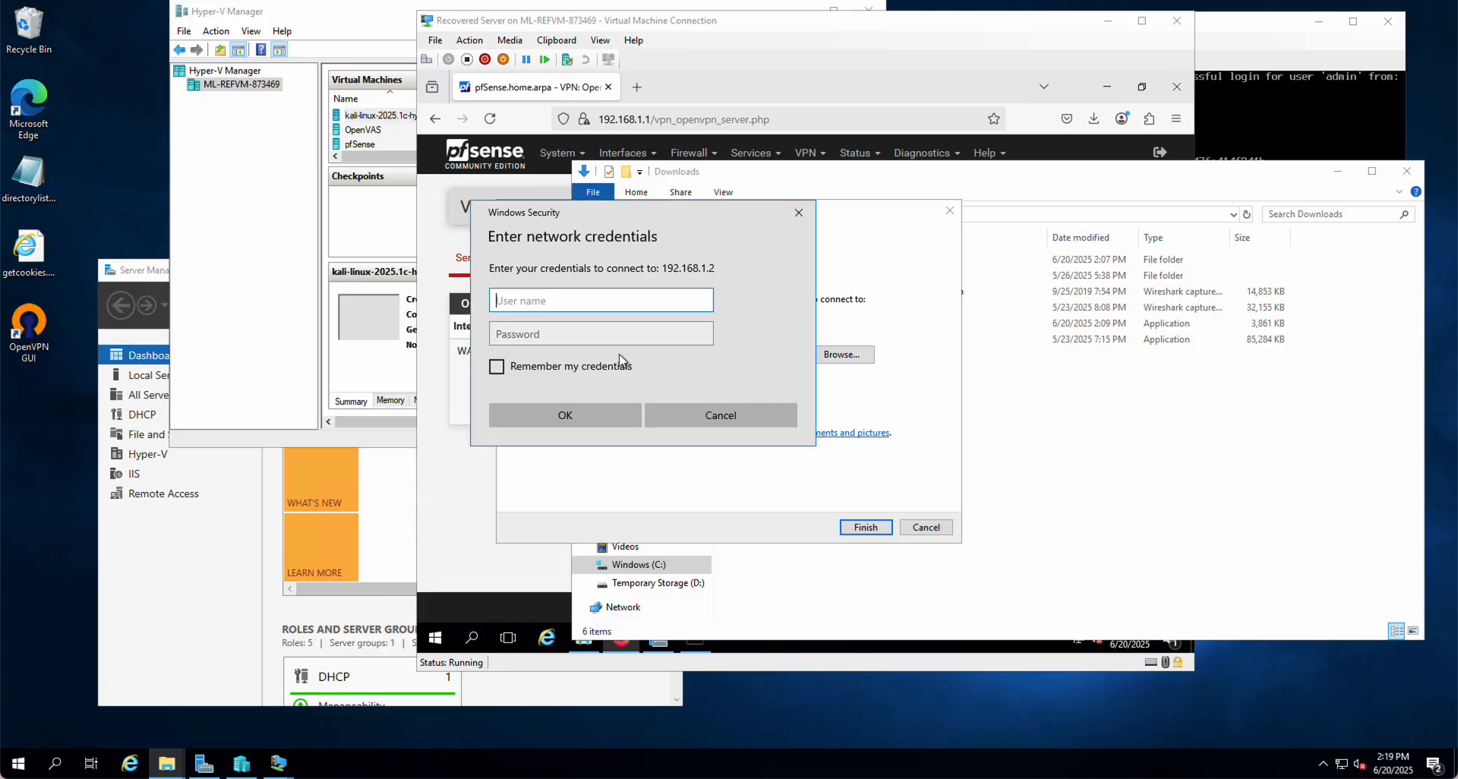
{"action": "type", "text": "Aministrator"}
{"action": "key", "text": "Tab"}
{"action": "type", "text": "•••••••••"}
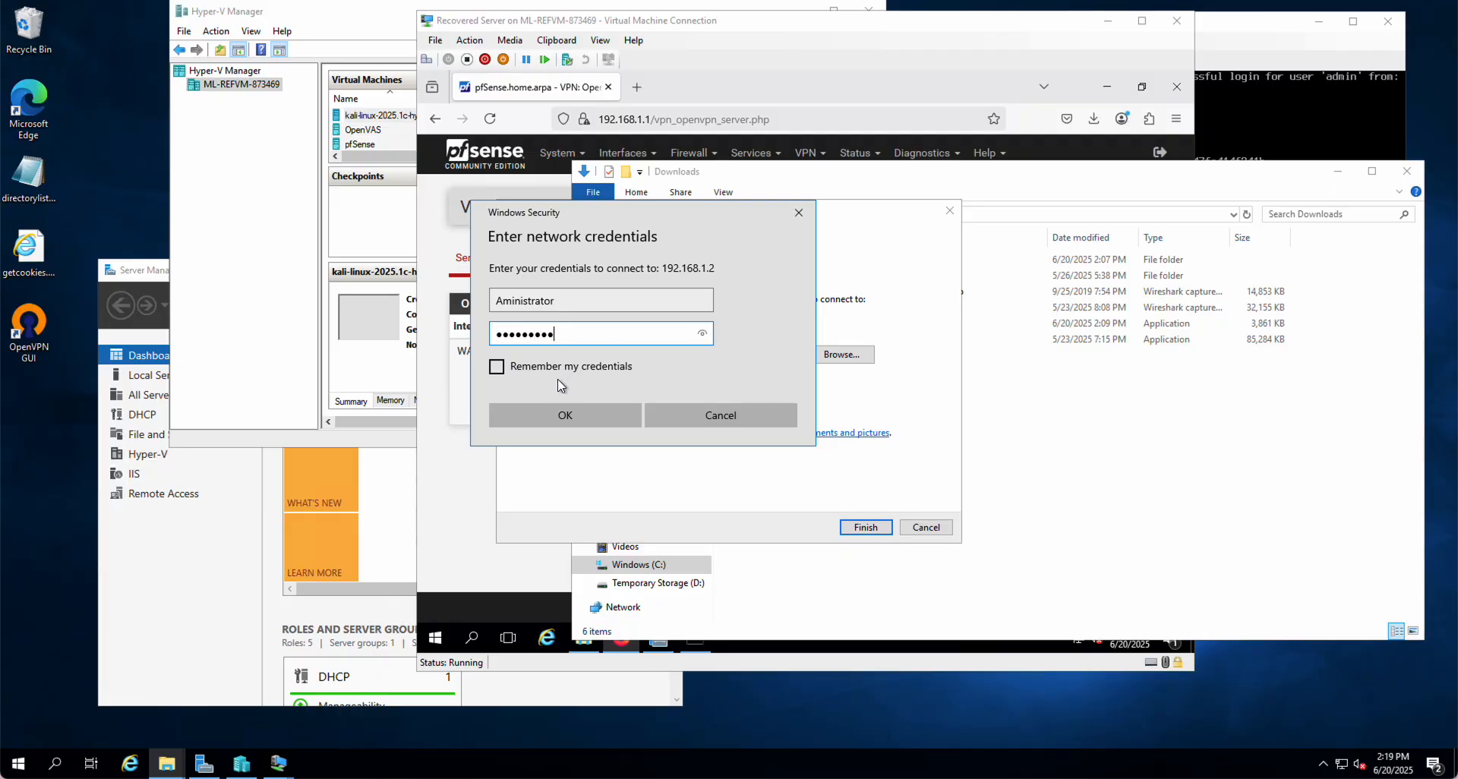
{"action": "left_click", "coordinate": [503, 301]}
{"action": "type", "text": "d"}
{"action": "left_click", "coordinate": [565, 417]}
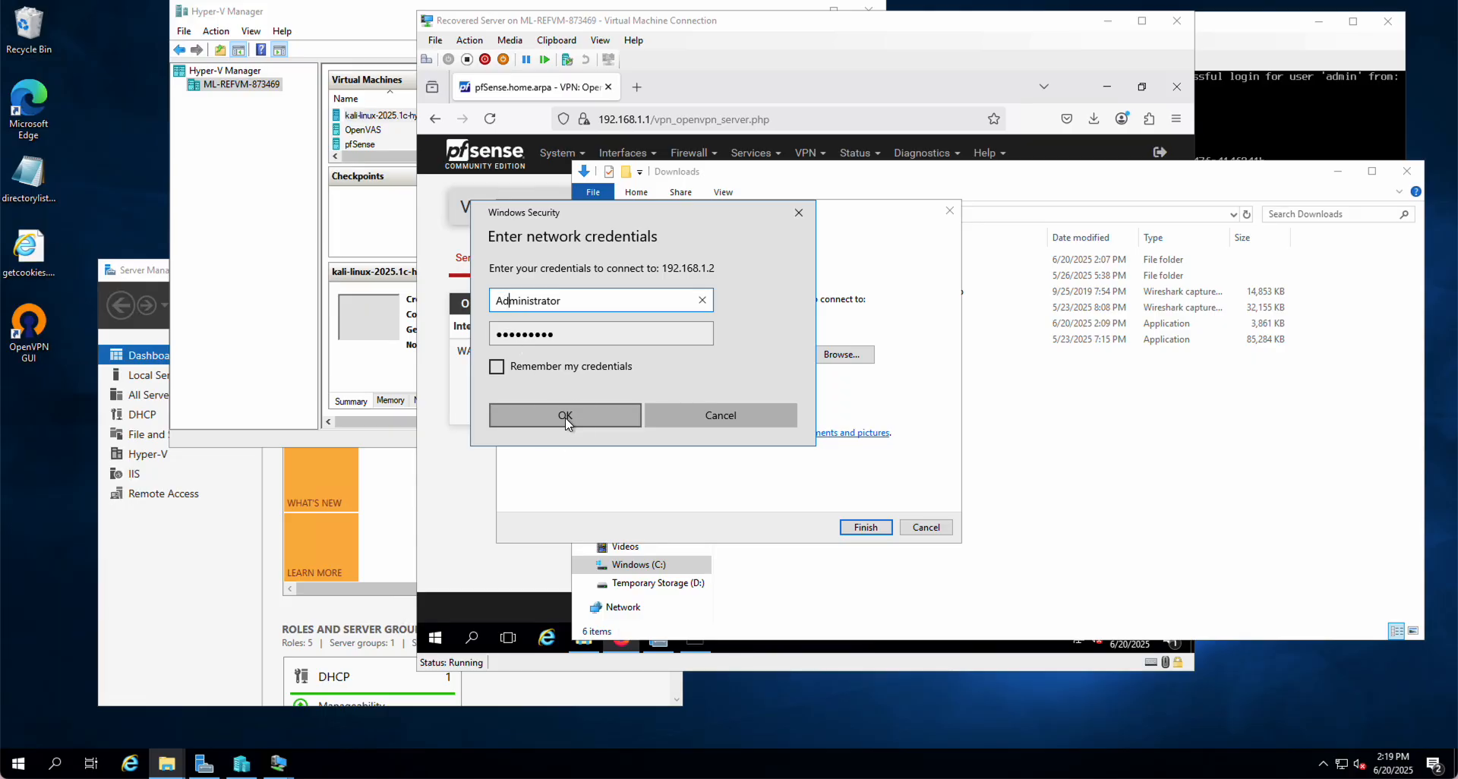